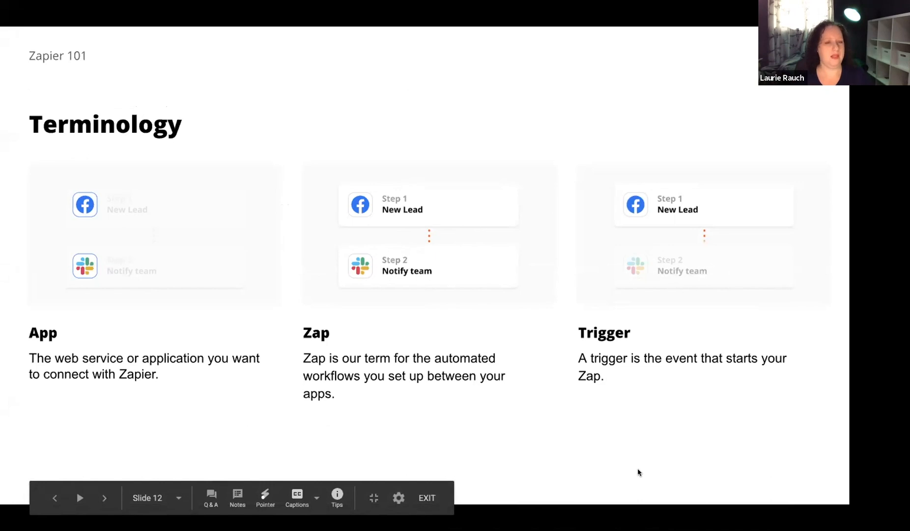
pyautogui.press('Right')
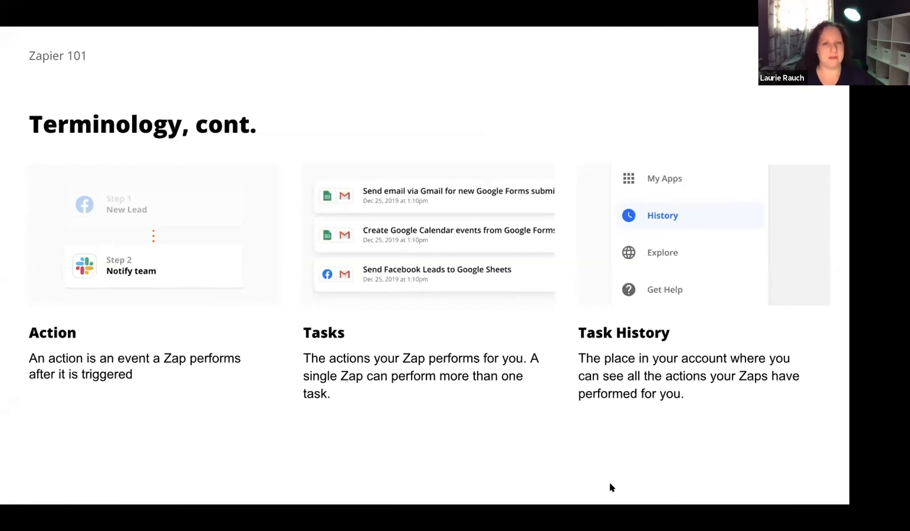
pyautogui.press('Right')
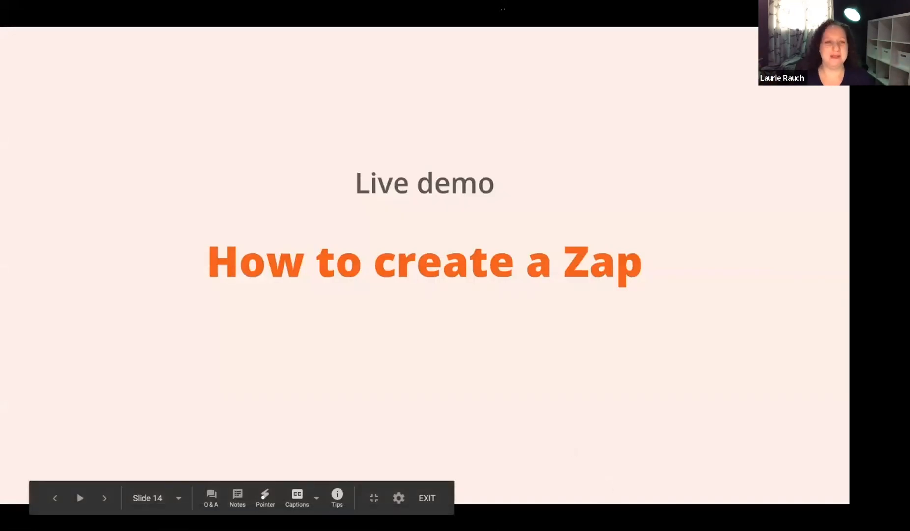
pyautogui.click(502, 9)
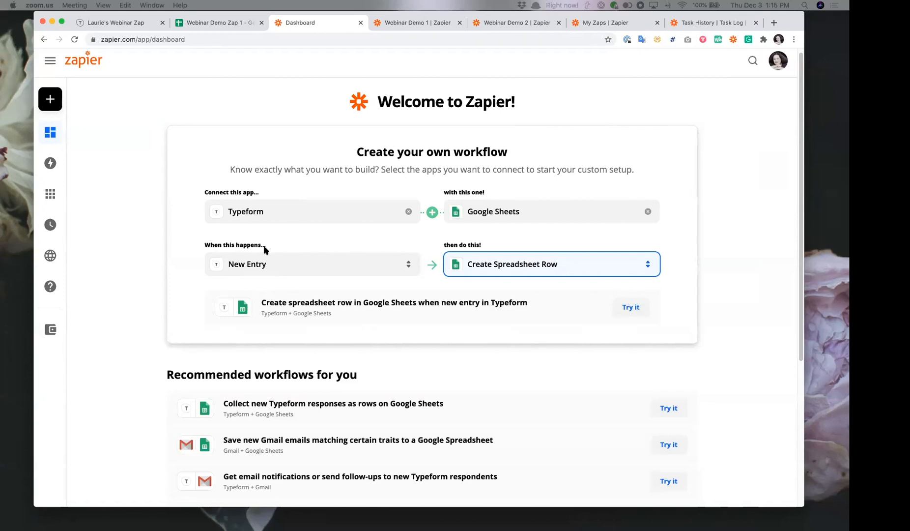
# - Enlarge the browser window showing the Zapier dashboard so it fills the screen
pyautogui.moveTo(49, 17); pyautogui.dragTo(46, 17)
pyautogui.moveTo(771, 506); pyautogui.dragTo(850, 530)
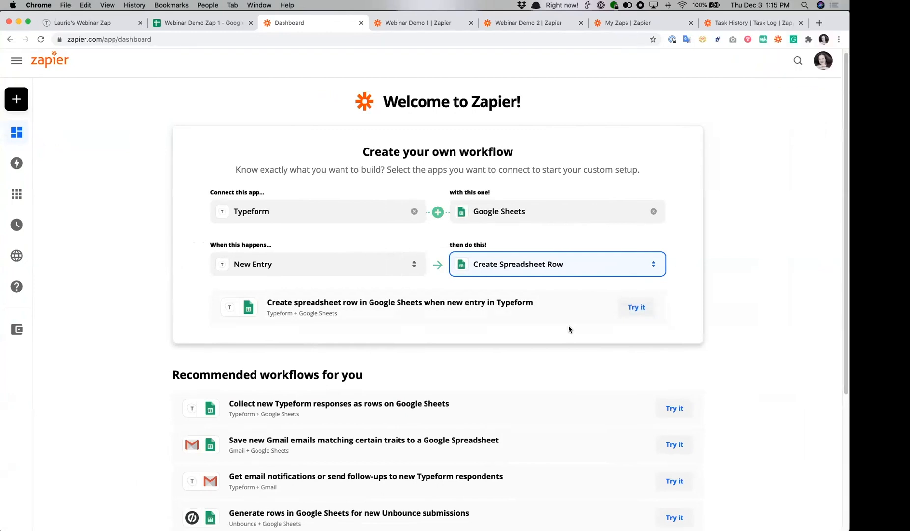
pyautogui.scroll(-1, 569, 328)
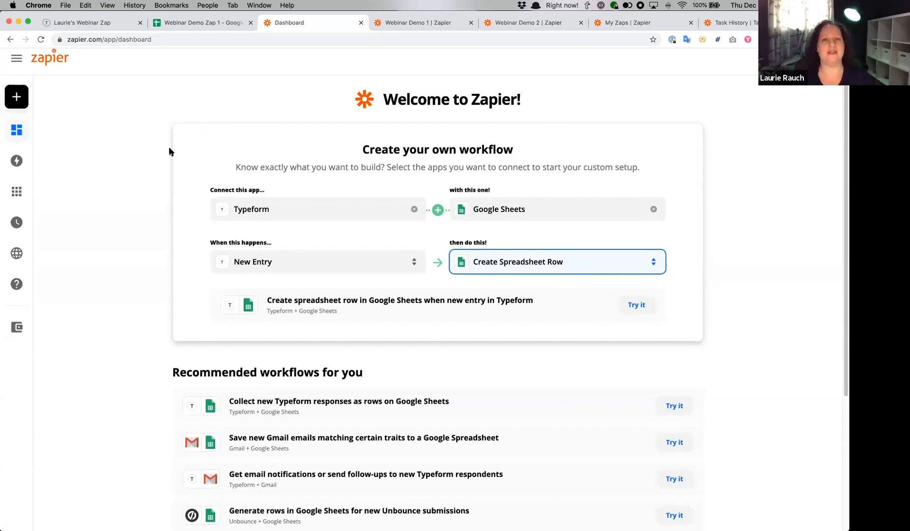
# - View the Typeform contact form and the Webinar Demo Zap 1 spreadsheet, then return to the Zapier dashboard
pyautogui.click(79, 22)
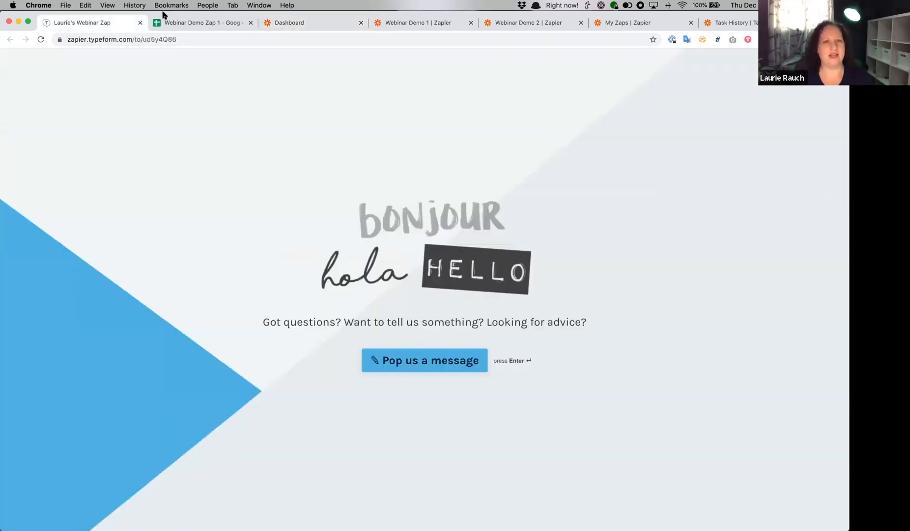
pyautogui.click(209, 24)
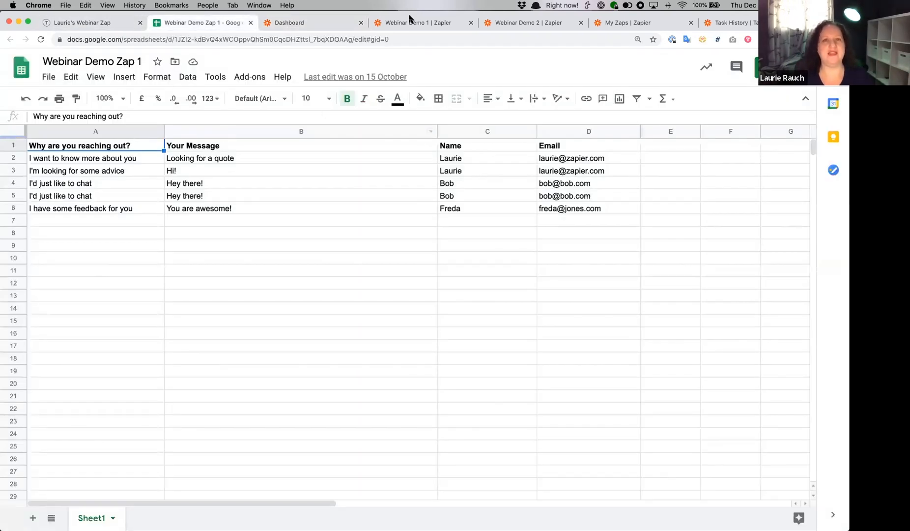
pyautogui.click(302, 22)
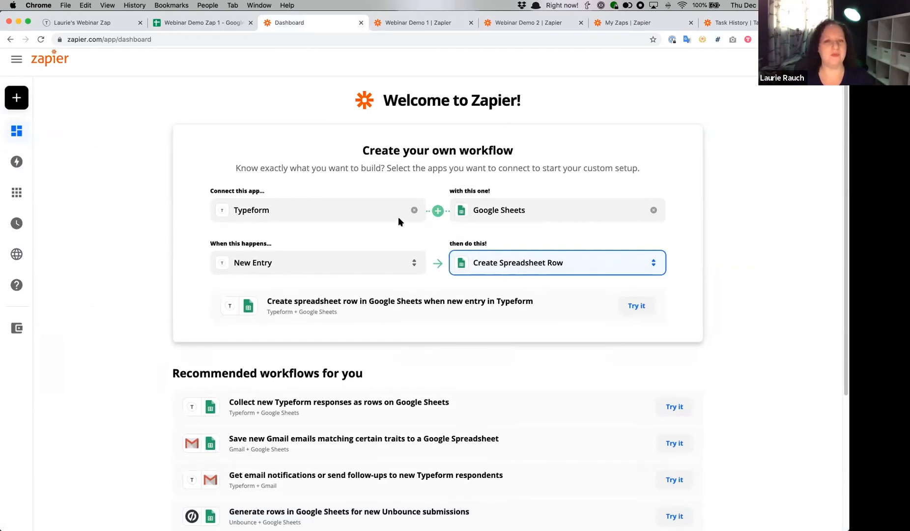
# - Clear the first app of the custom workflow and choose Typeform as the app to connect with Google Sheets
pyautogui.click(309, 188)
pyautogui.scroll(1, 298, 212)
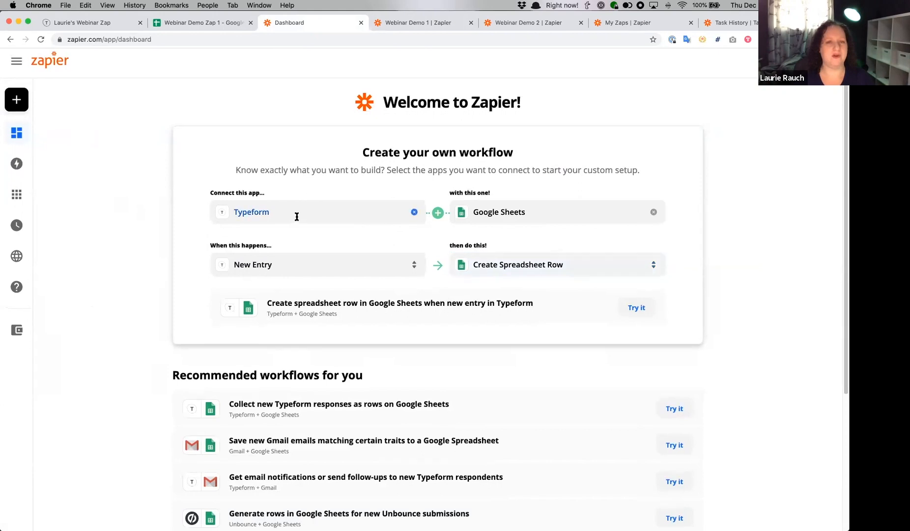
pyautogui.click(412, 212)
pyautogui.write('Typeform')
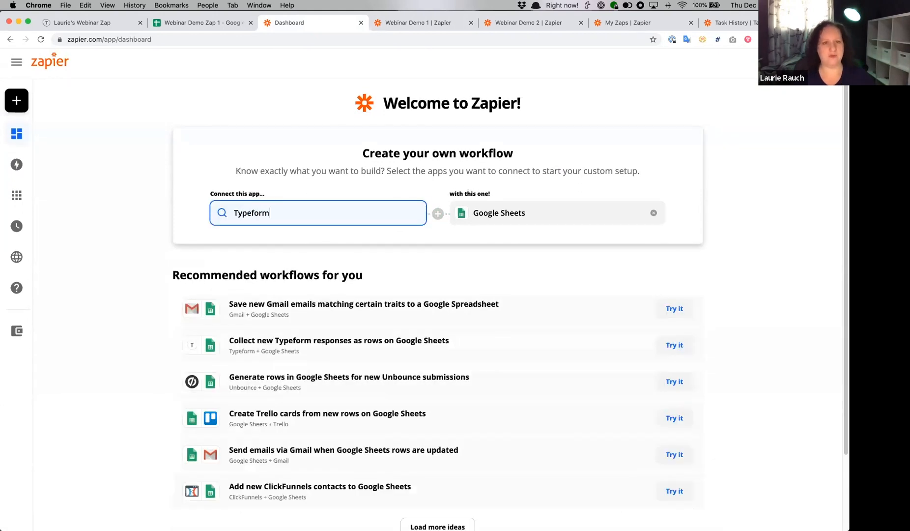
pyautogui.click(325, 244)
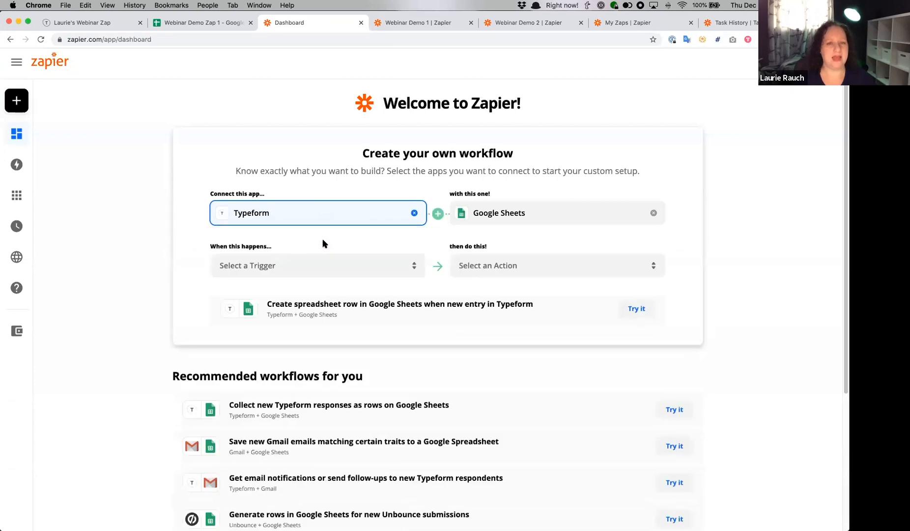
# - Review the recommended workflows and the suggested workflow for pairing Typeform with Google Sheets
pyautogui.scroll(-4, 407, 298)
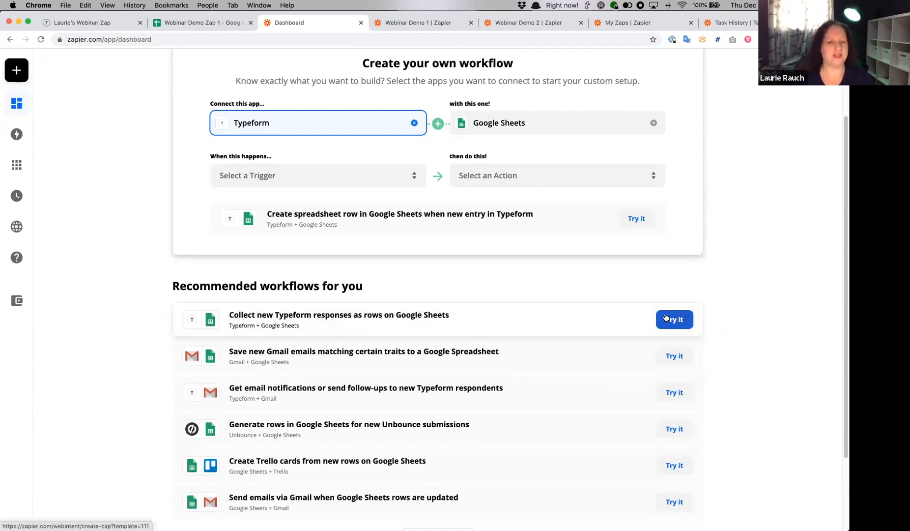
pyautogui.scroll(-1, 659, 314)
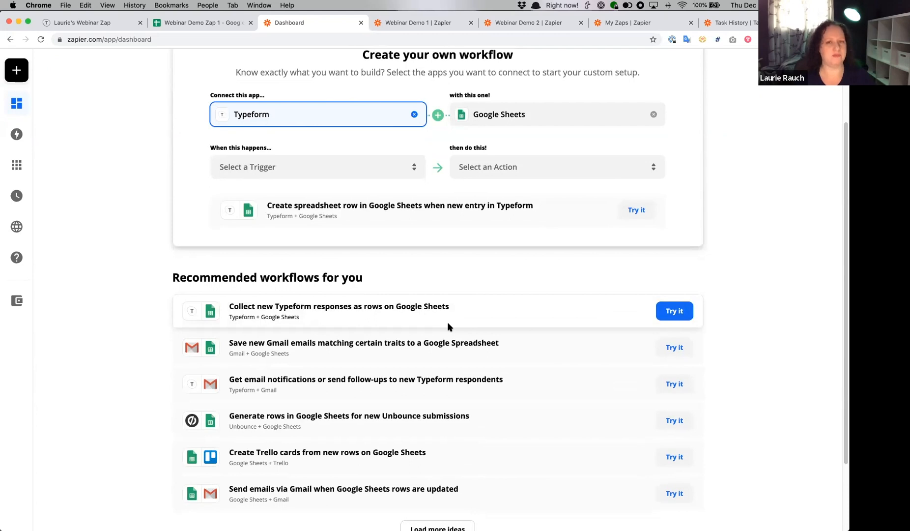
pyautogui.scroll(3, 604, 161)
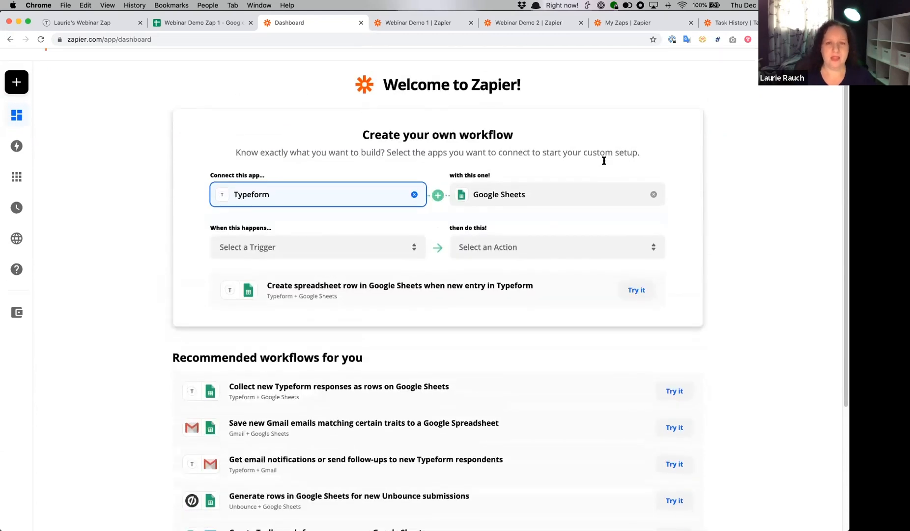
pyautogui.click(580, 196)
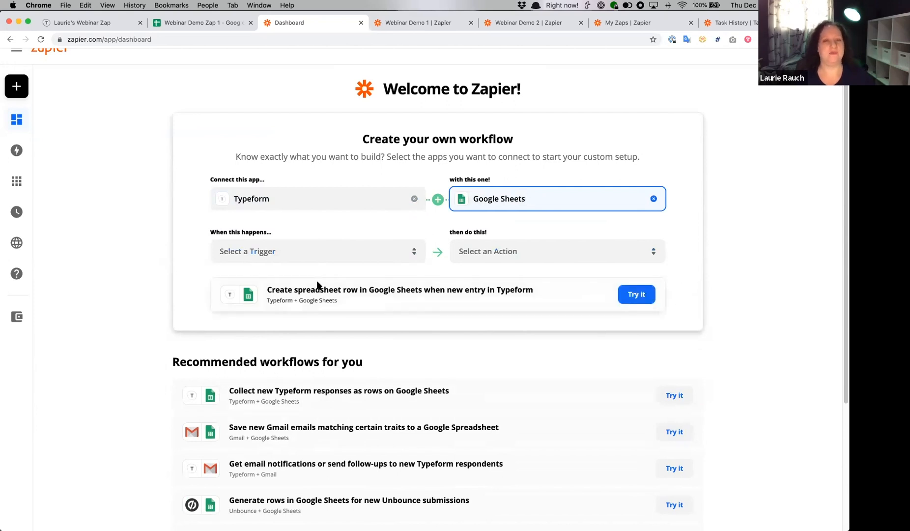
pyautogui.scroll(1, 319, 287)
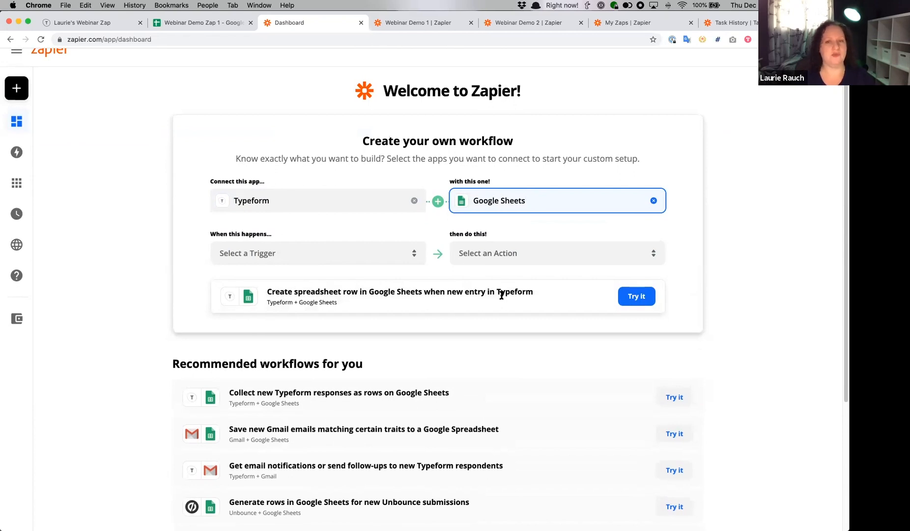
pyautogui.scroll(1, 502, 295)
pyautogui.scroll(-1, 502, 295)
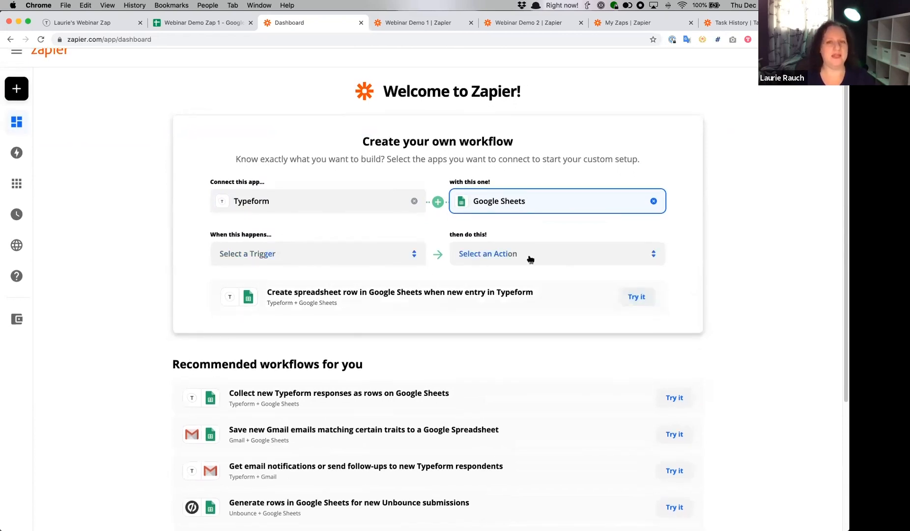
# - Set the Typeform trigger of the custom workflow to New Entry
pyautogui.click(322, 253)
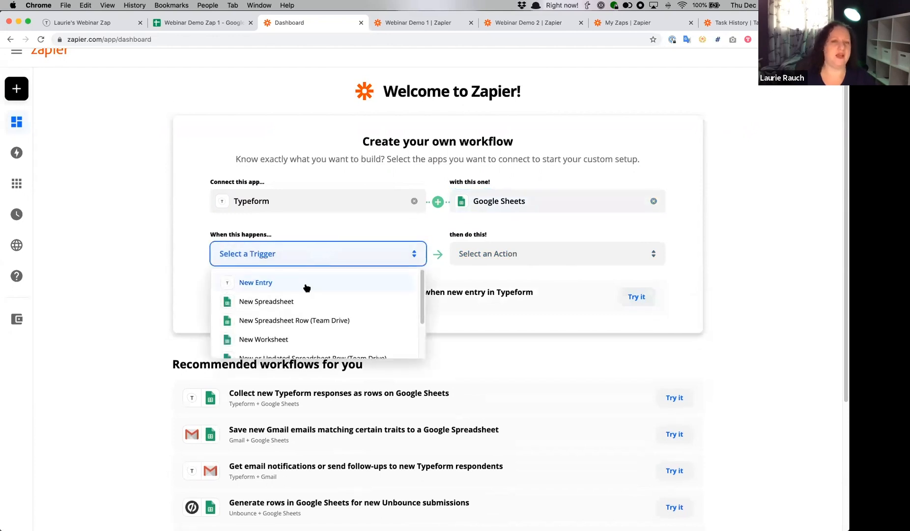
pyautogui.scroll(-3, 299, 290)
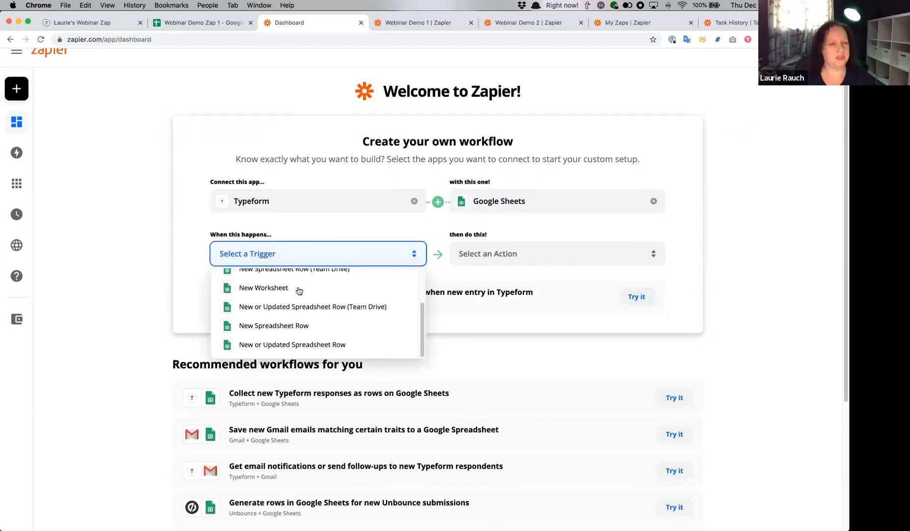
pyautogui.scroll(3, 299, 290)
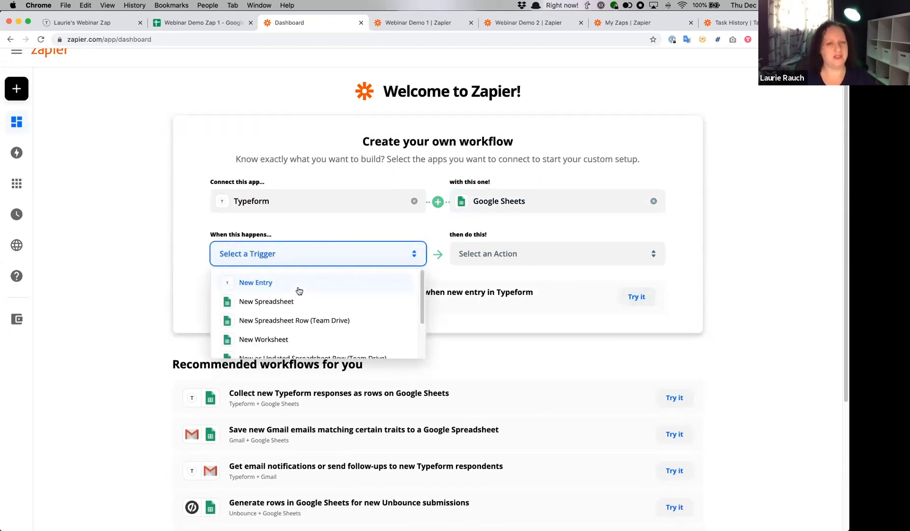
pyautogui.click(257, 282)
# - Set the Google Sheets action to Create Spreadsheet Row and open the resulting Typeform workflow in the Zap editor
pyautogui.click(553, 258)
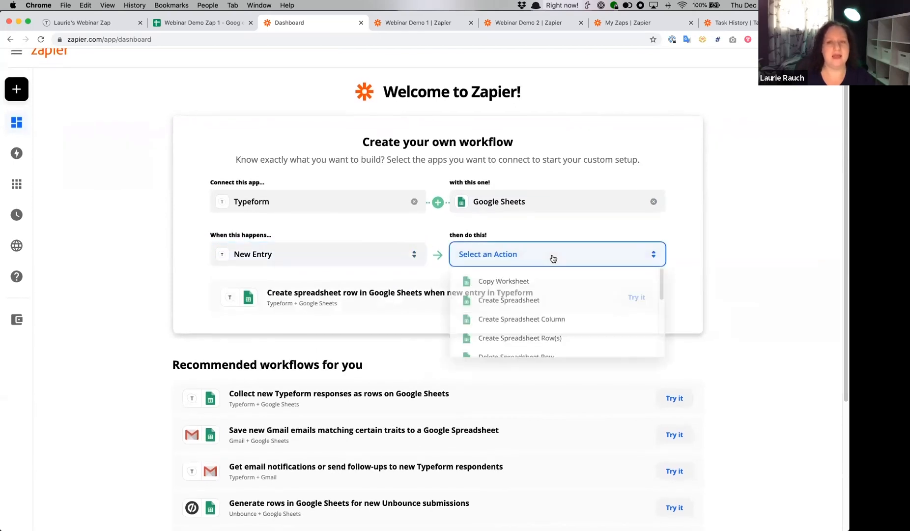
pyautogui.scroll(-5, 560, 281)
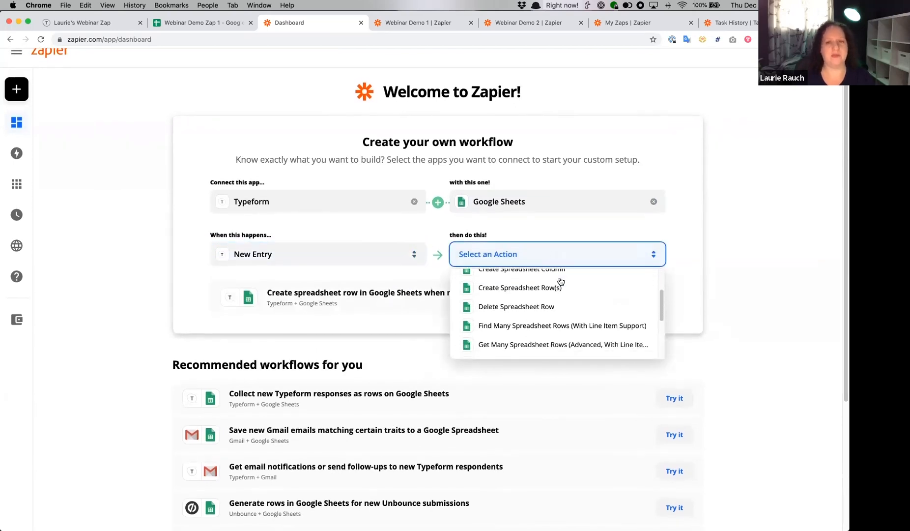
pyautogui.click(511, 291)
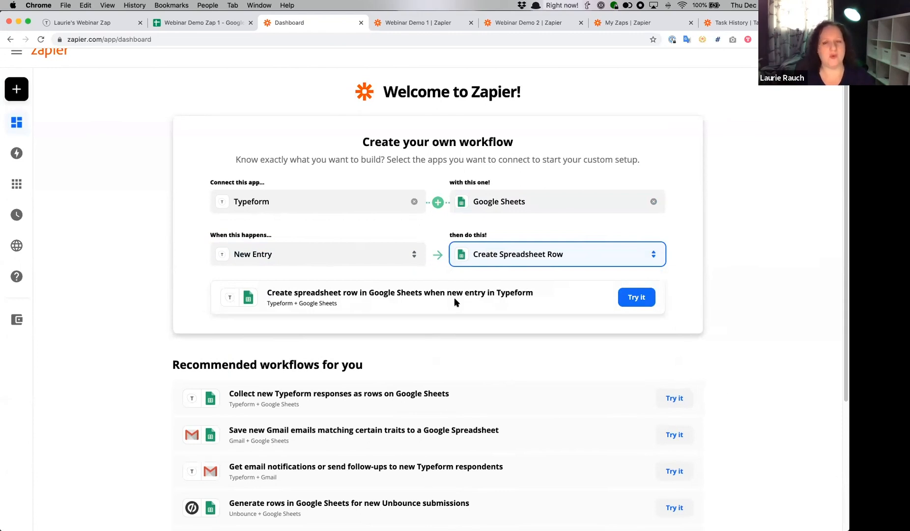
pyautogui.scroll(-4, 455, 297)
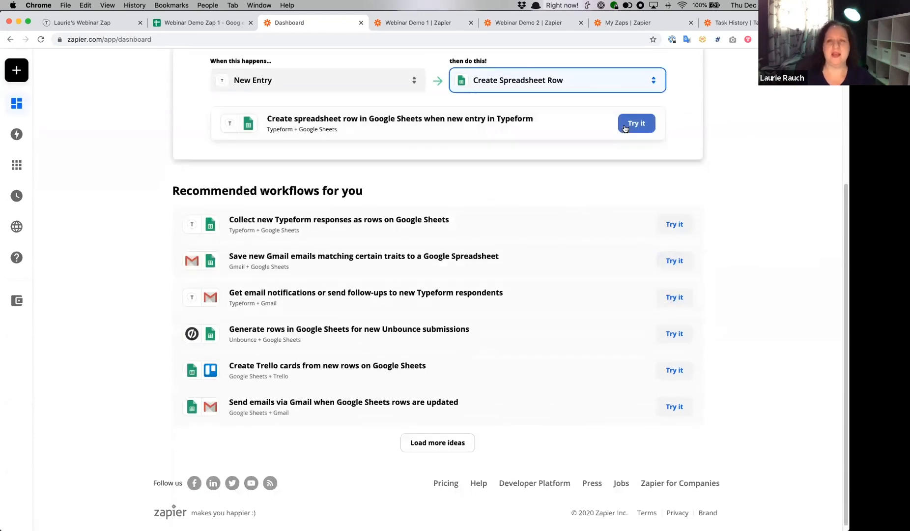
pyautogui.click(625, 129)
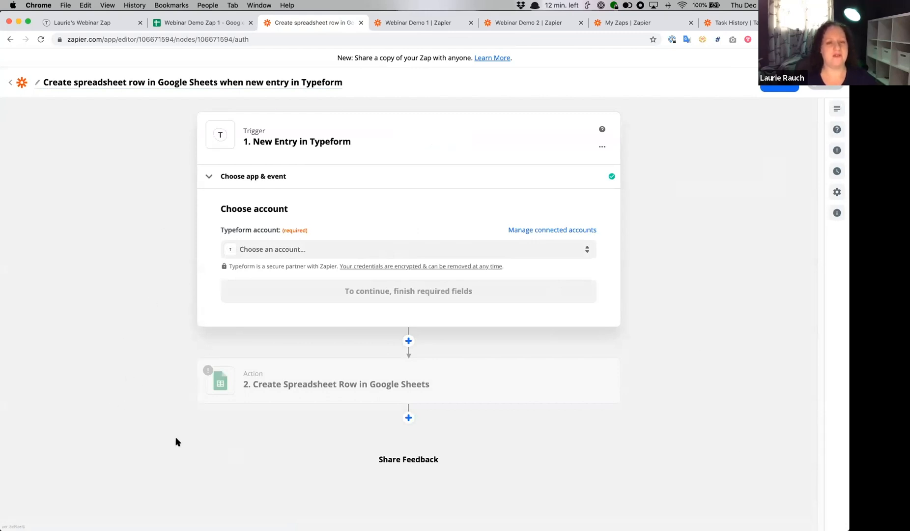
# - Look at the Google Sheets action's account setup, return to the New Entry trigger and choose its existing shared Typeform account
pyautogui.click(393, 395)
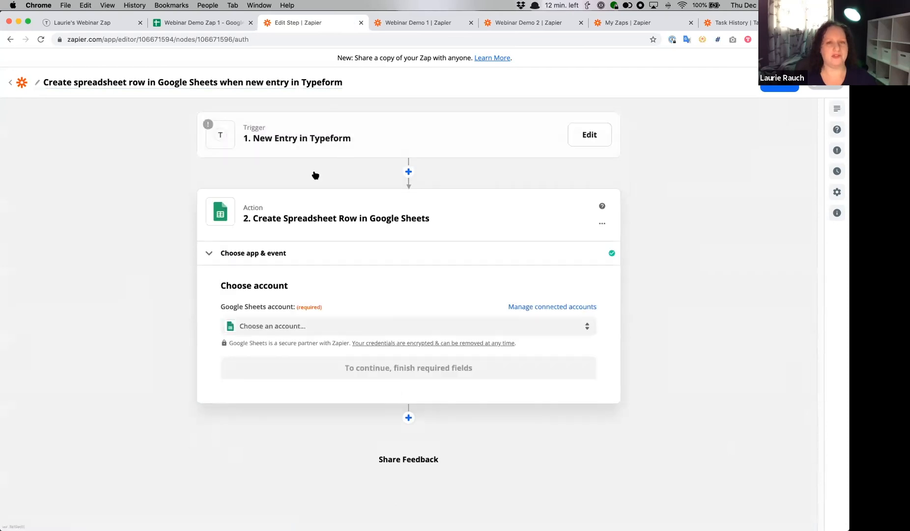
pyautogui.click(300, 139)
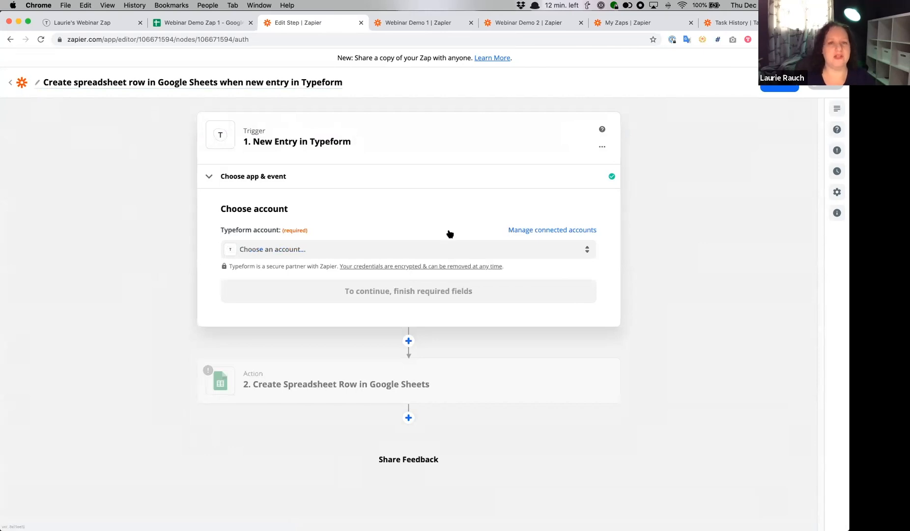
pyautogui.click(360, 248)
pyautogui.click(338, 336)
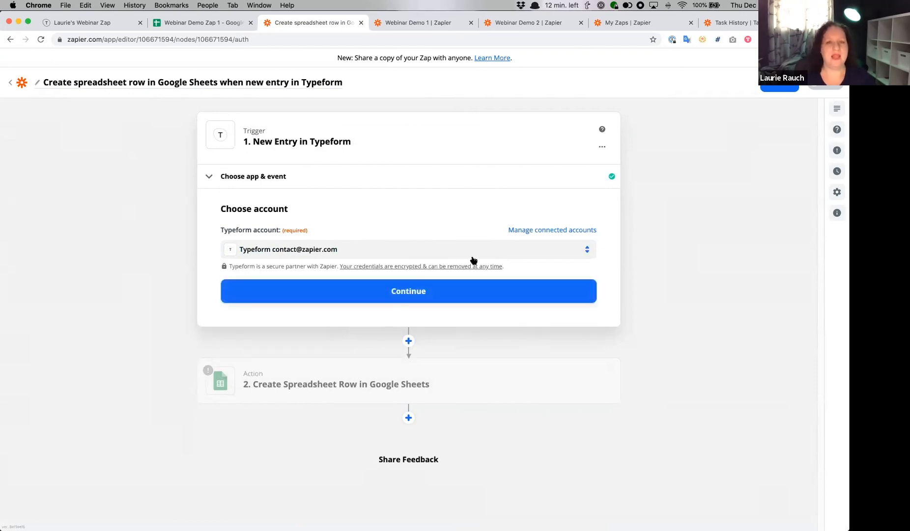
# - View the login window for connecting a new Typeform account and close it without logging in
pyautogui.click(587, 255)
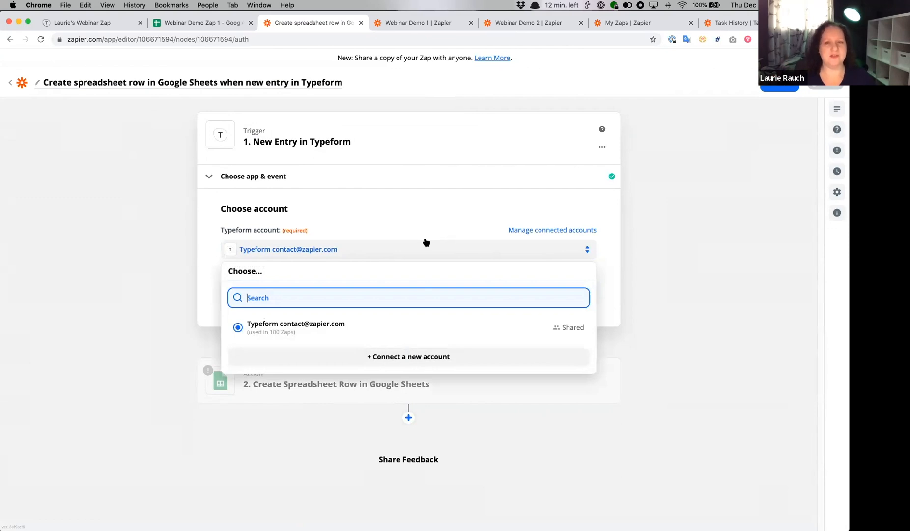
pyautogui.click(410, 363)
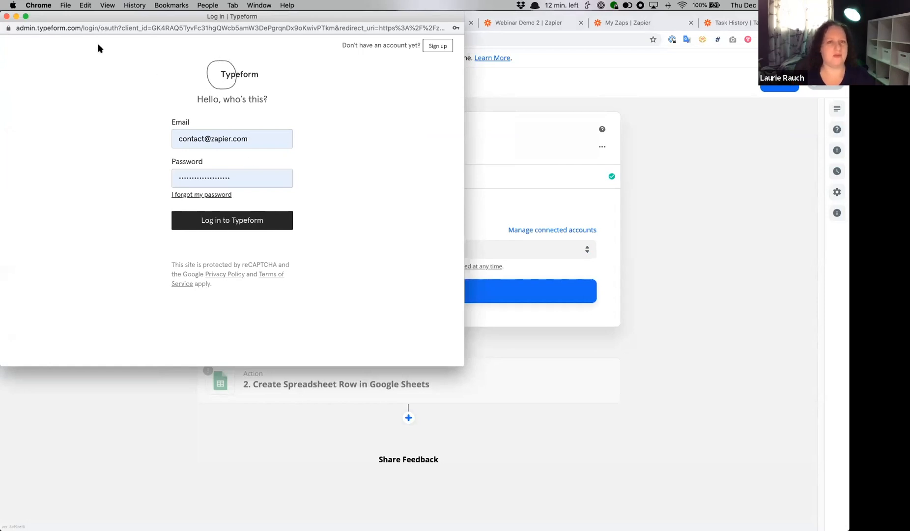
pyautogui.click(6, 17)
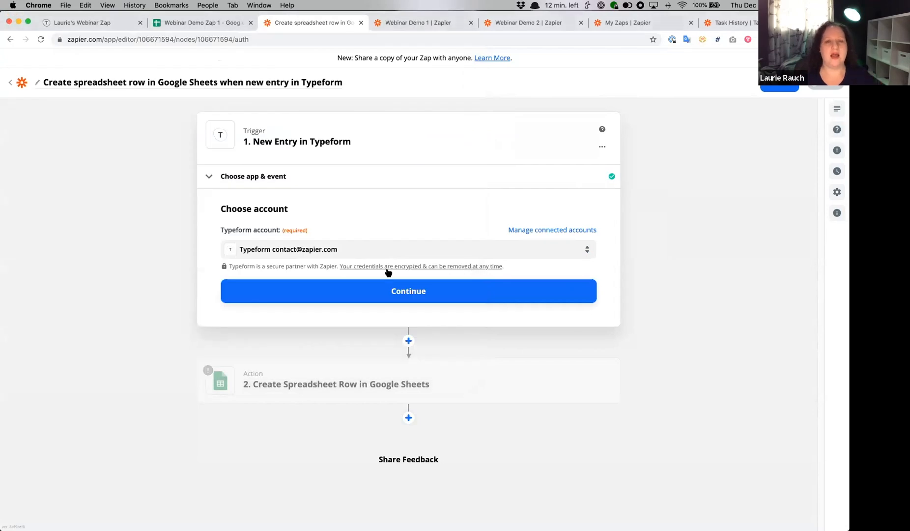
# - Proceed to the trigger setup, search the forms for the presenter's first name and select the matching Webinar Zap form
pyautogui.click(438, 291)
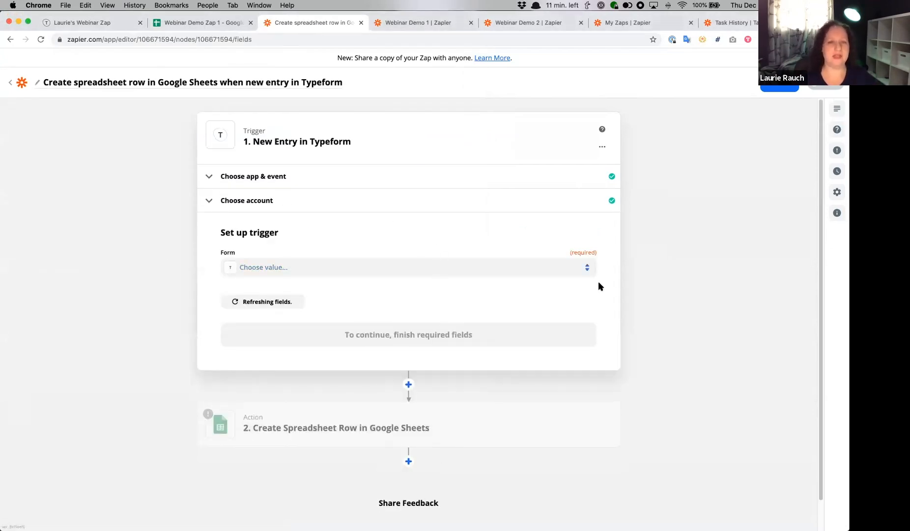
pyautogui.click(572, 270)
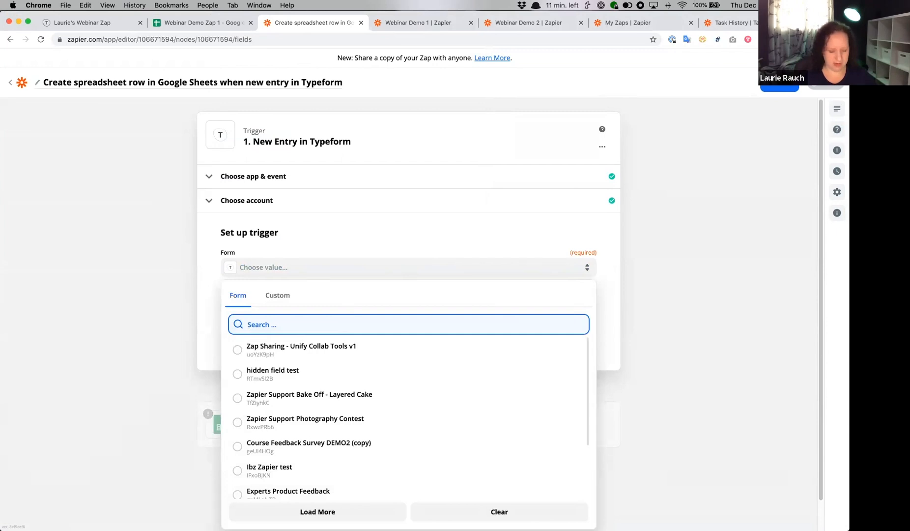
pyautogui.write('laurie')
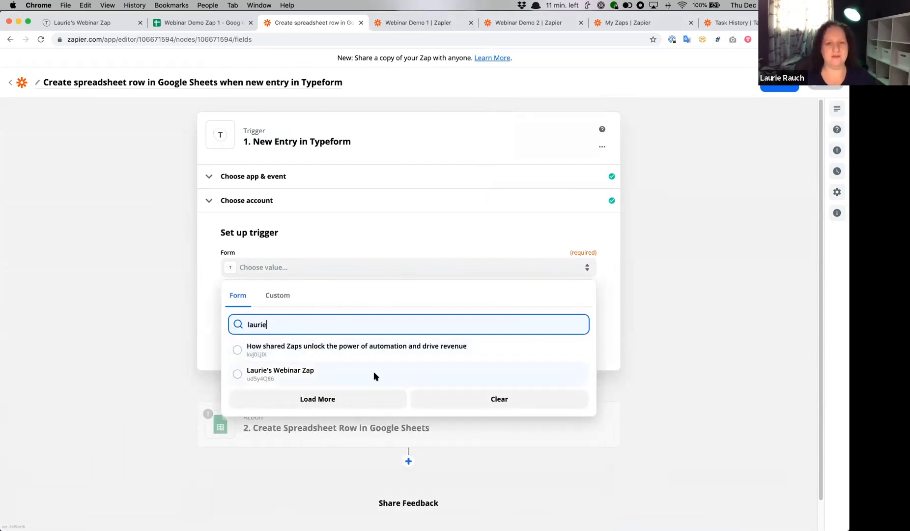
pyautogui.click(374, 373)
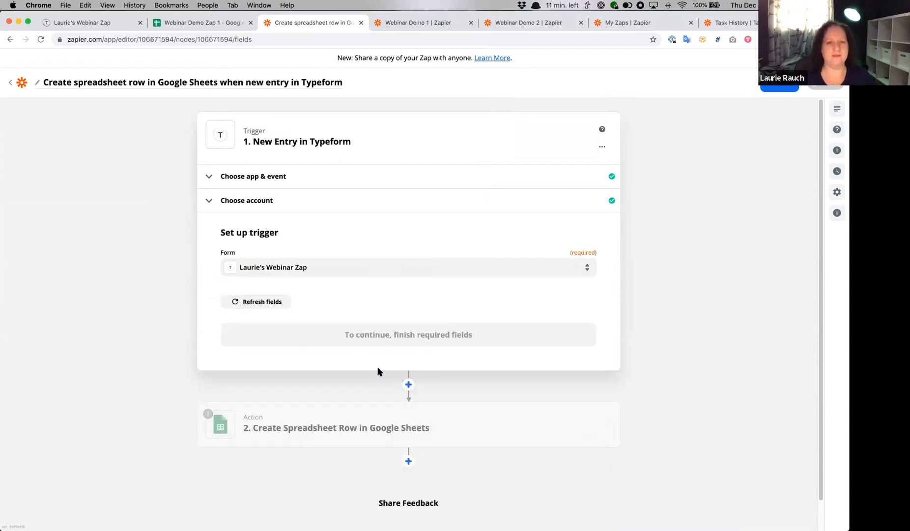
# - Proceed from the form selection and test the Typeform trigger to fetch a recent entry
pyautogui.click(448, 341)
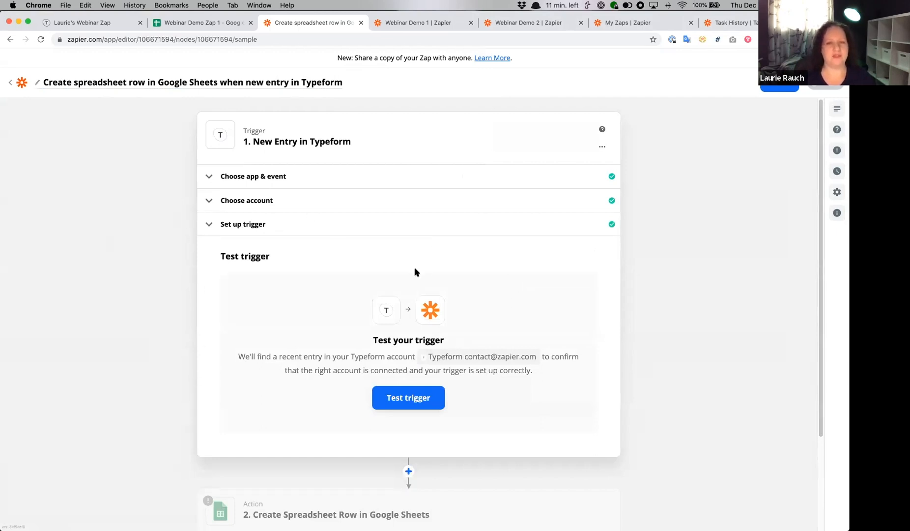
pyautogui.click(421, 402)
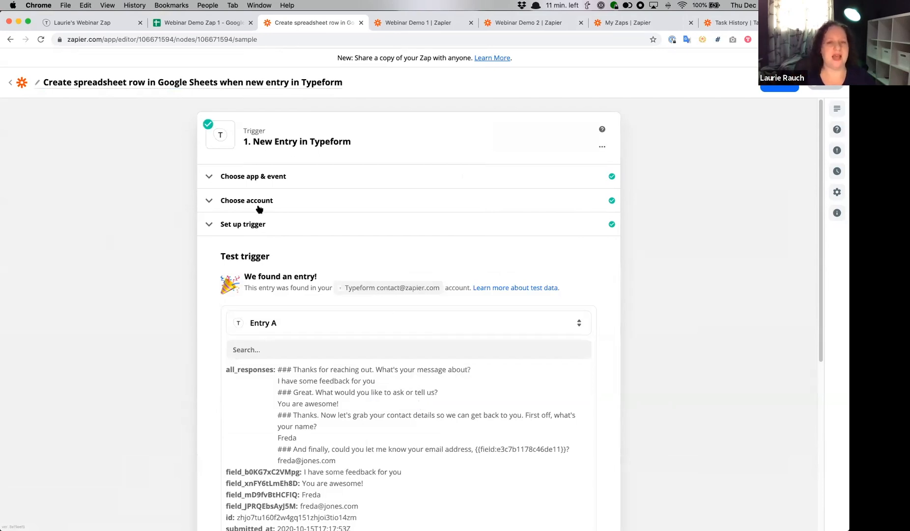
pyautogui.scroll(-3, 258, 208)
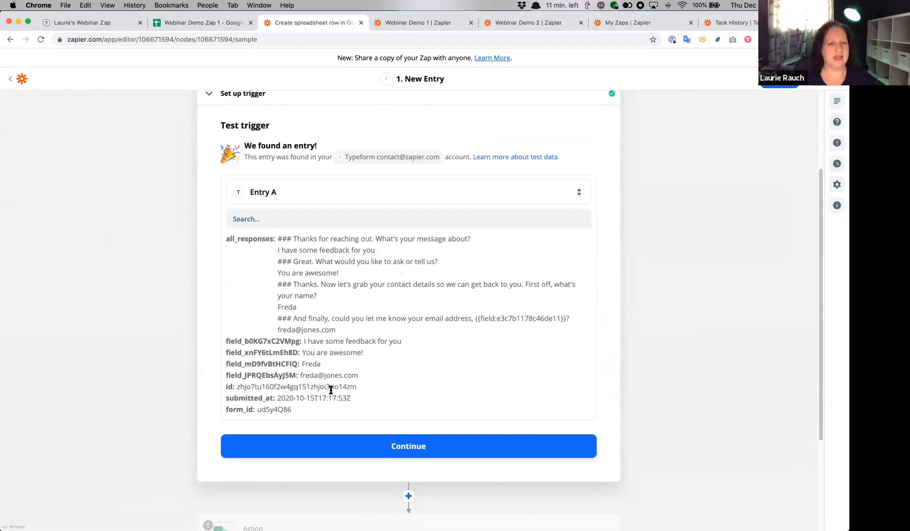
# - Examine the sample entry's contact details, submission time, combined responses and individual answer fields
pyautogui.moveTo(302, 364); pyautogui.dragTo(373, 380)
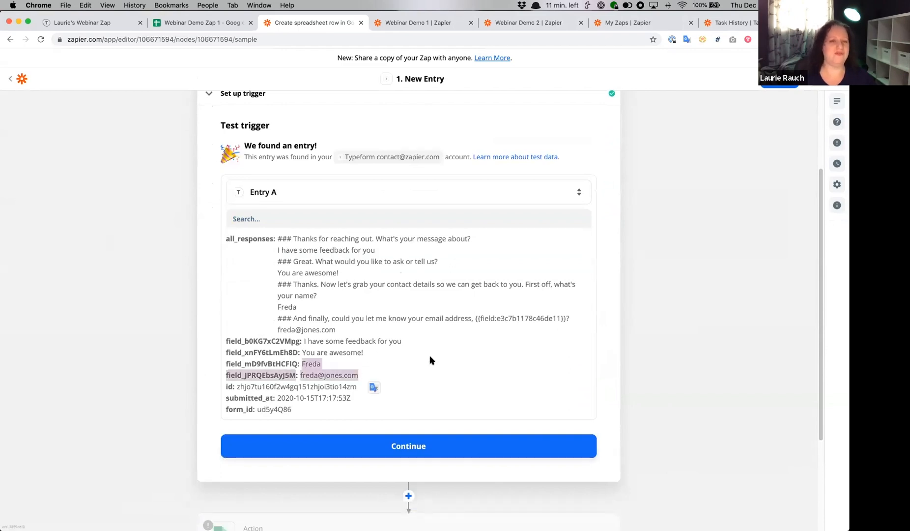
pyautogui.moveTo(281, 398); pyautogui.dragTo(342, 398)
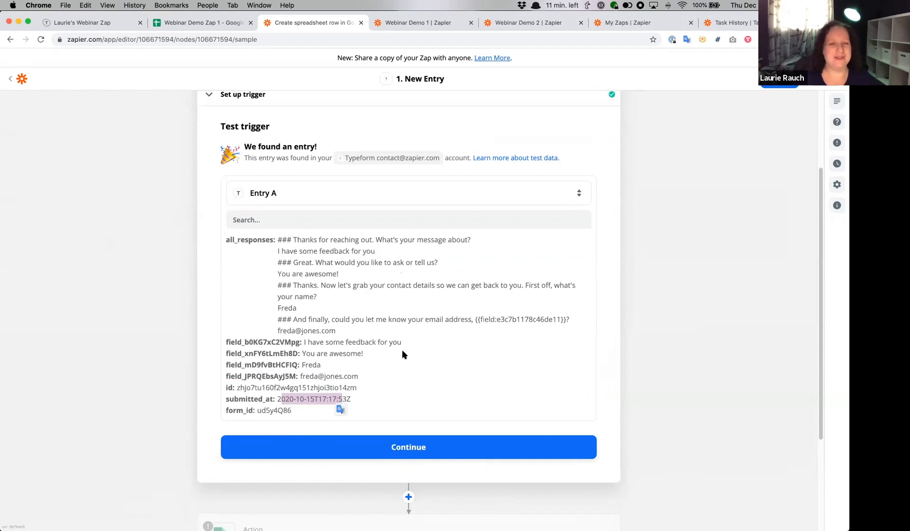
pyautogui.moveTo(277, 242); pyautogui.dragTo(383, 336)
pyautogui.tripleClick(425, 366)
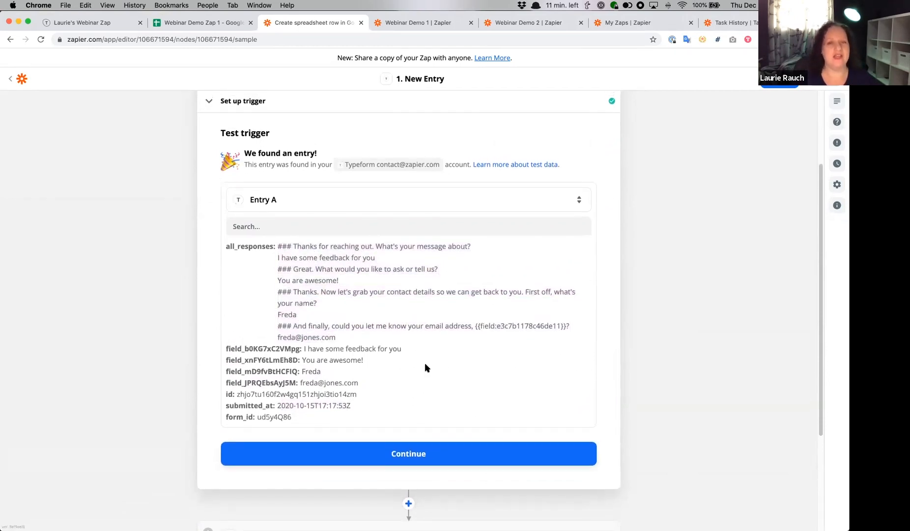
pyautogui.moveTo(228, 348); pyautogui.dragTo(369, 388)
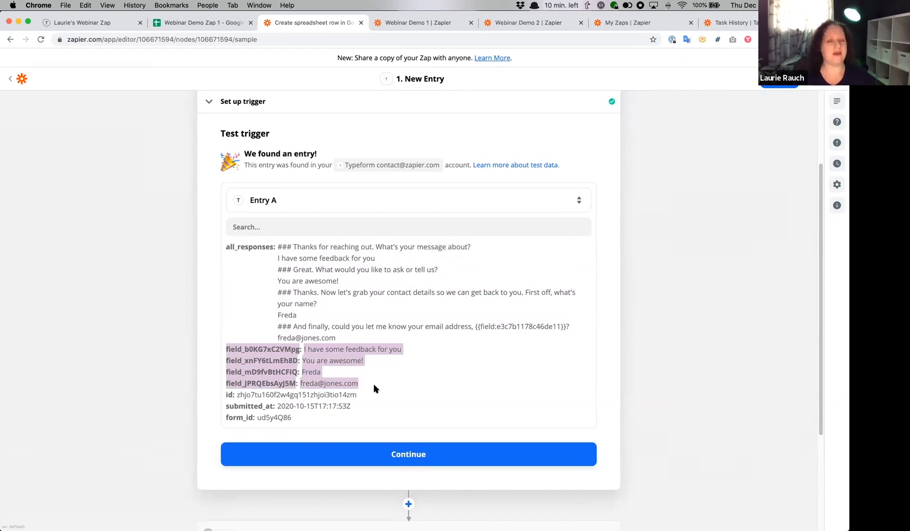
pyautogui.click(180, 288)
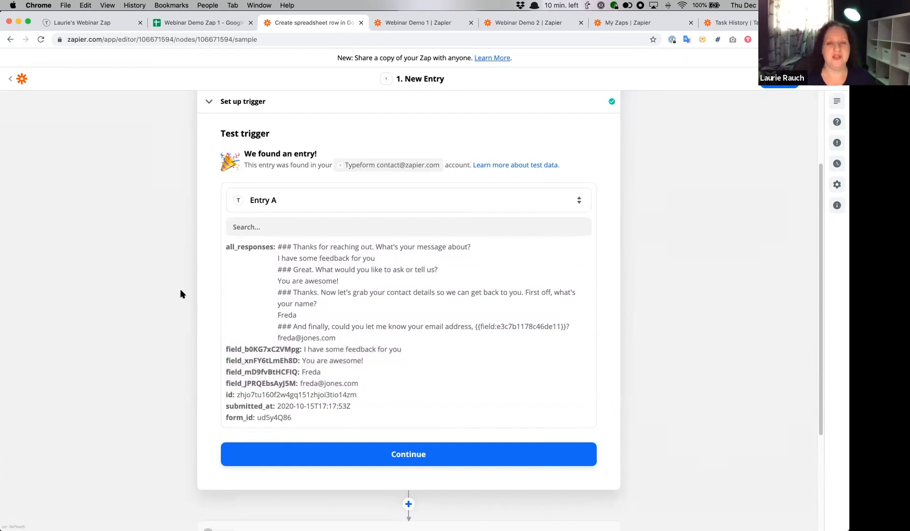
# - Accept the trigger test and keep Create Spreadsheet Row in Google Sheets as the action event
pyautogui.scroll(-5, 468, 346)
pyautogui.click(473, 339)
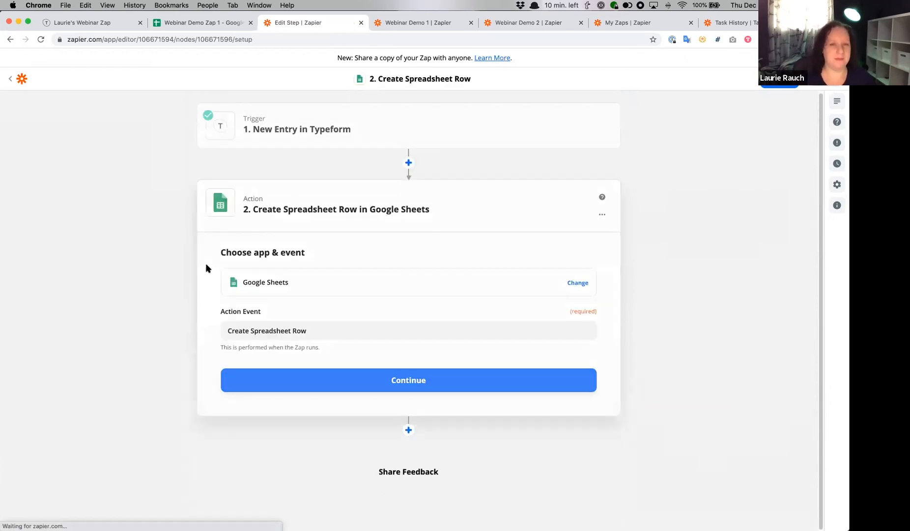
pyautogui.press('Return')
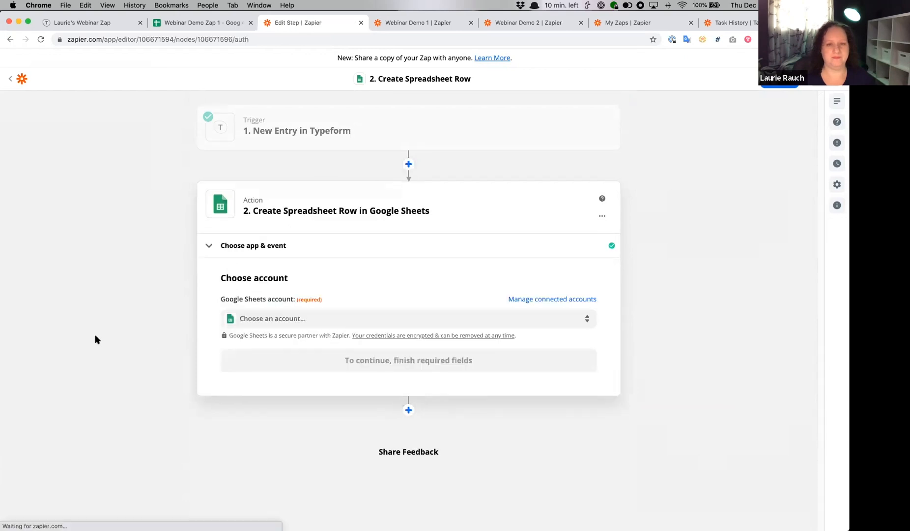
# - Search for the presenter's Google Sheets accounts, choose private account #3 and proceed to the action setup
pyautogui.click(430, 317)
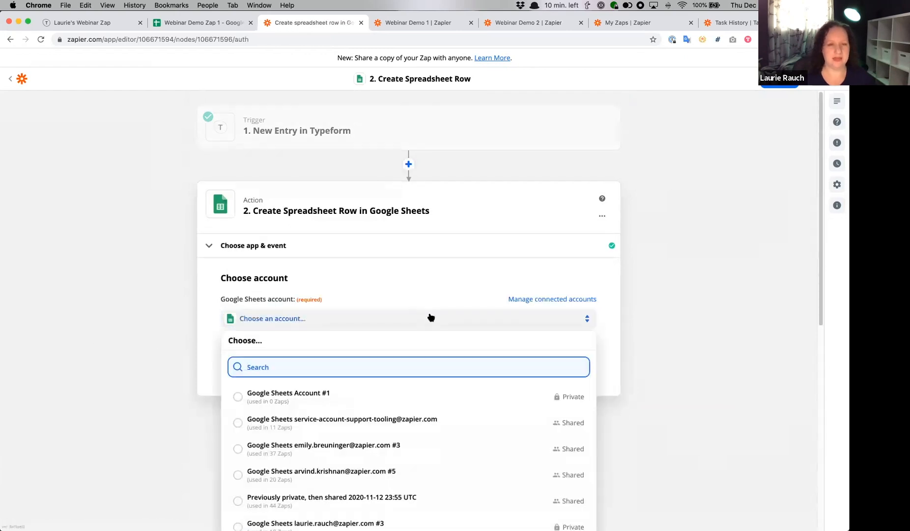
pyautogui.write('laur')
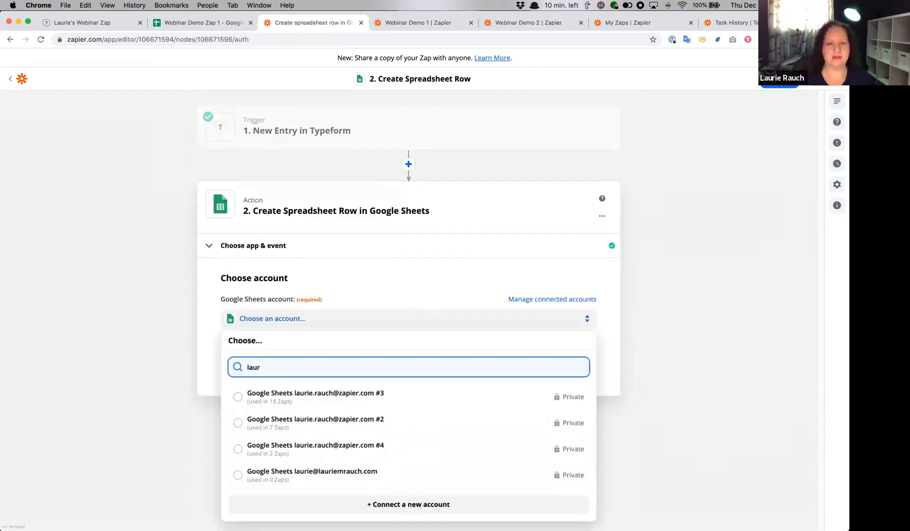
pyautogui.click(237, 396)
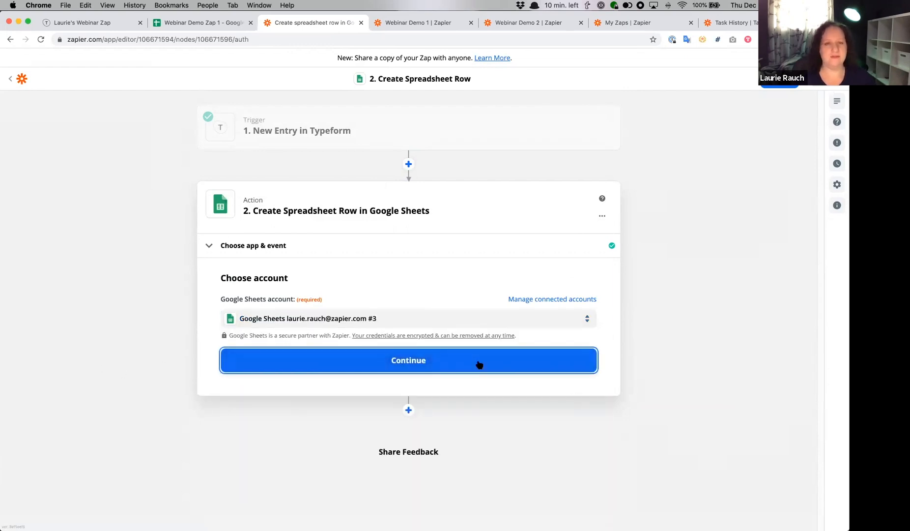
pyautogui.click(480, 364)
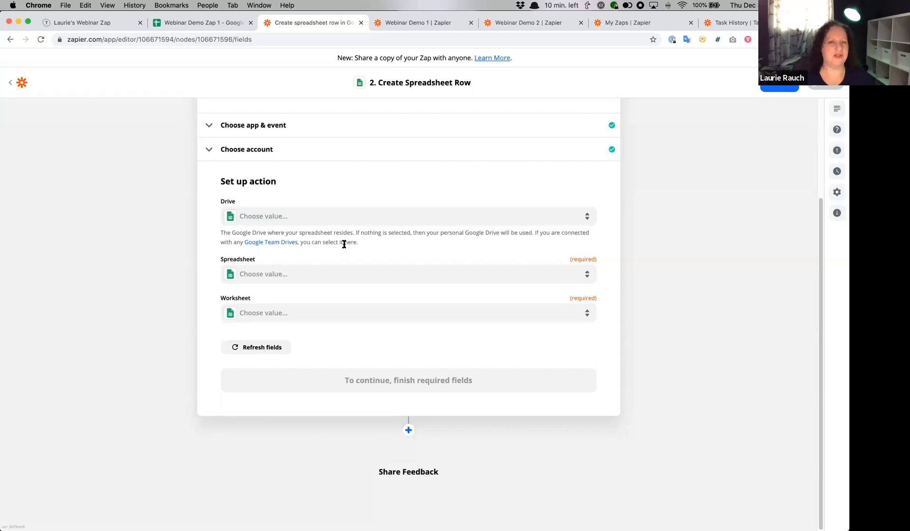
# - Set the action's spreadsheet to Webinar Demo Zap 1, searching for "webinar", and its worksheet to Sheet1
pyautogui.moveTo(427, 232); pyautogui.dragTo(505, 232)
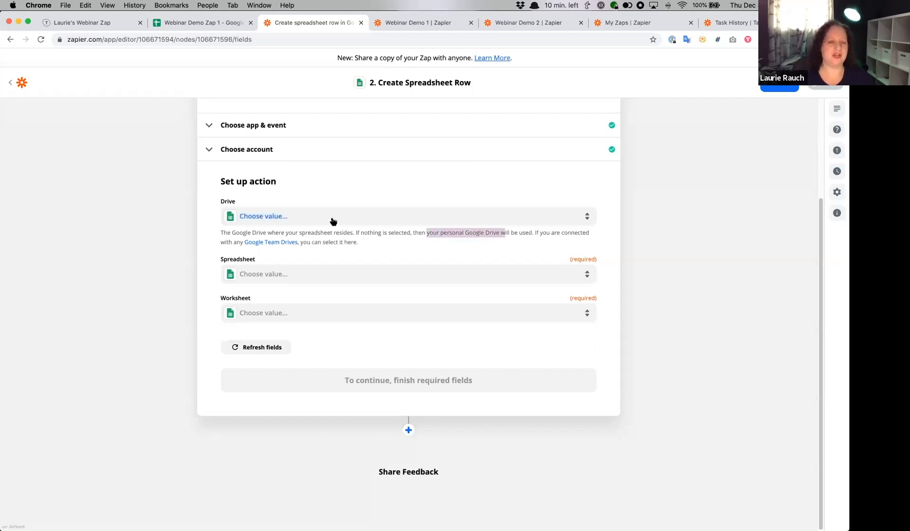
pyautogui.click(297, 275)
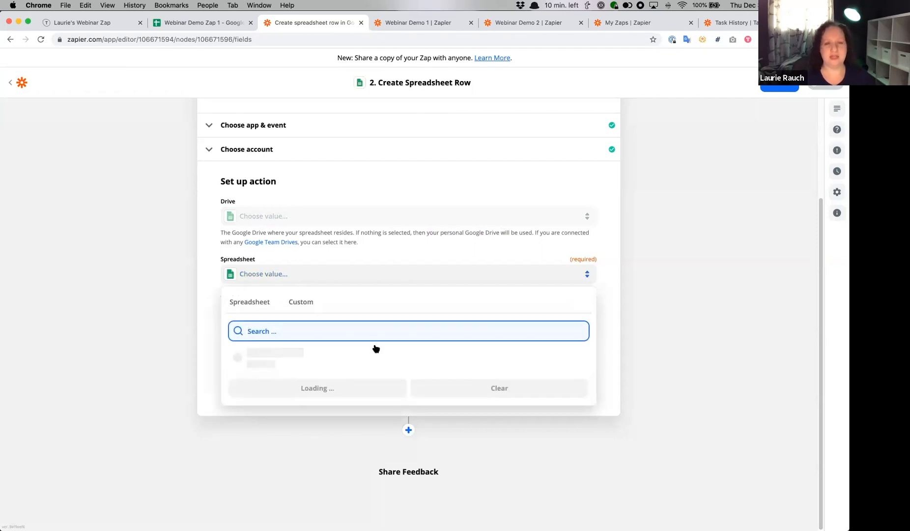
pyautogui.write('webinar')
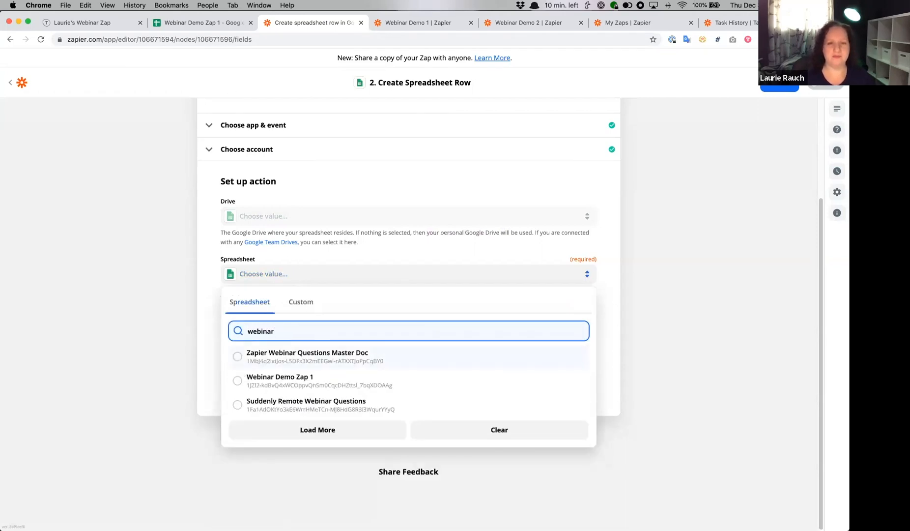
pyautogui.click(394, 380)
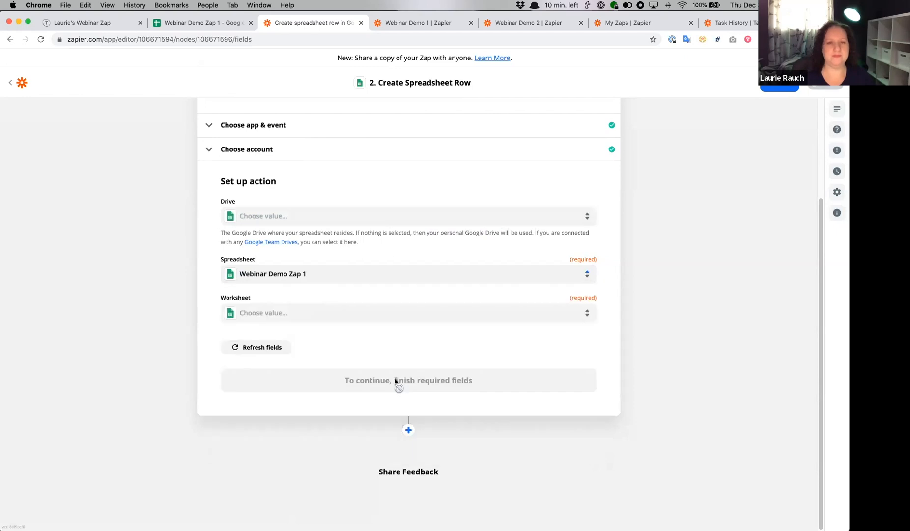
pyautogui.click(396, 320)
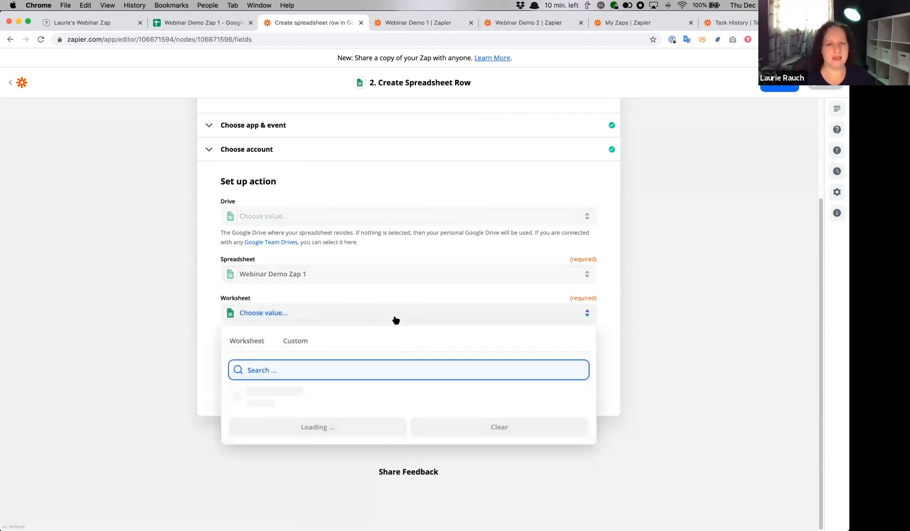
pyautogui.click(261, 398)
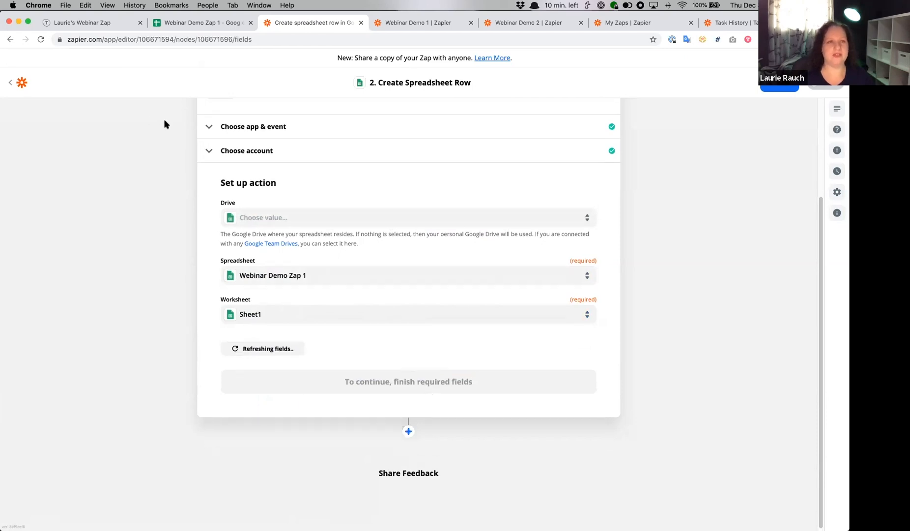
# - Compare the Webinar Demo Zap 1 sheet's tab name and column headers with the action's fields in the Zap editor
pyautogui.click(194, 22)
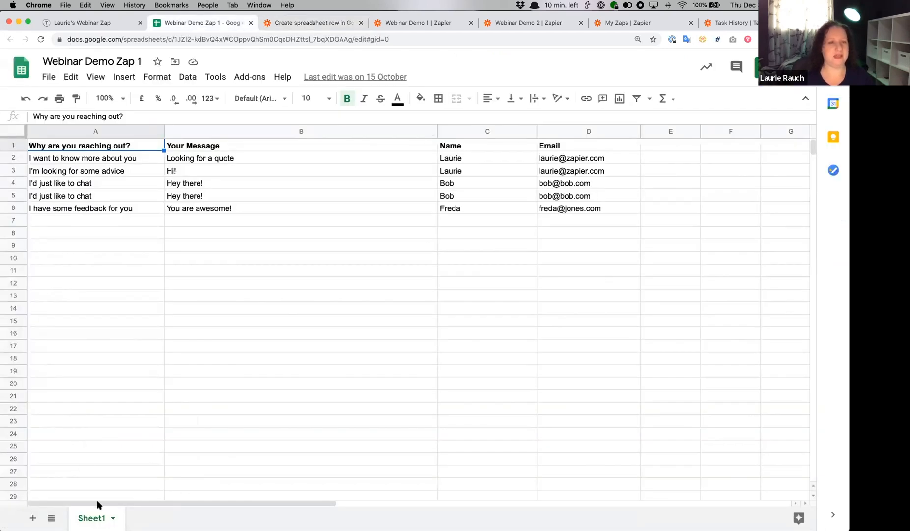
pyautogui.click(299, 25)
pyautogui.scroll(-5, 145, 276)
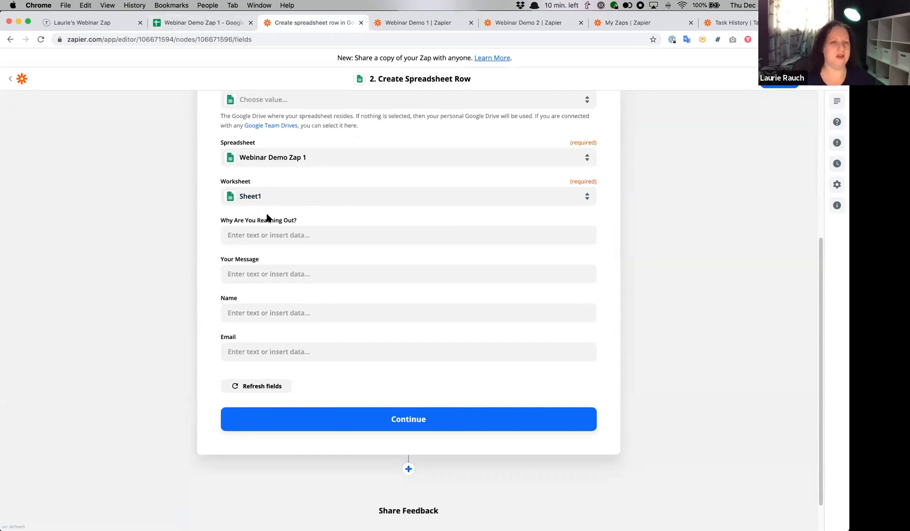
pyautogui.click(202, 23)
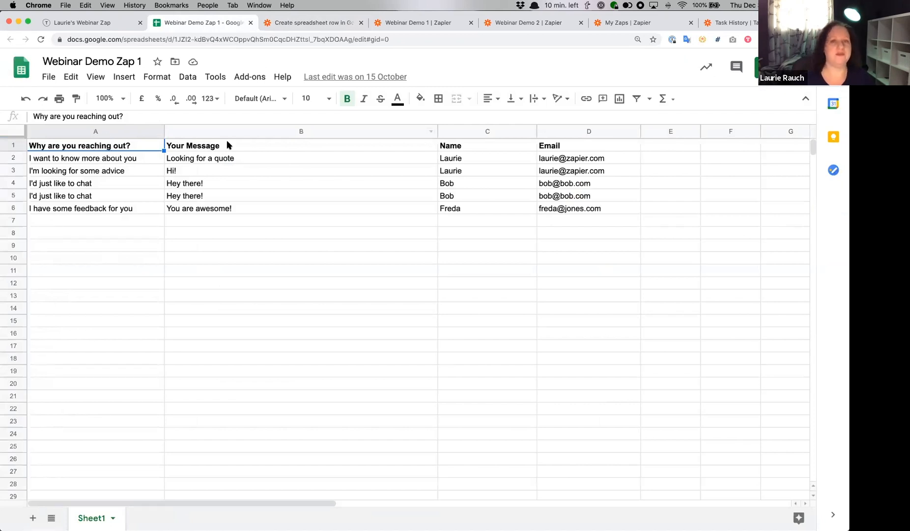
pyautogui.click(291, 23)
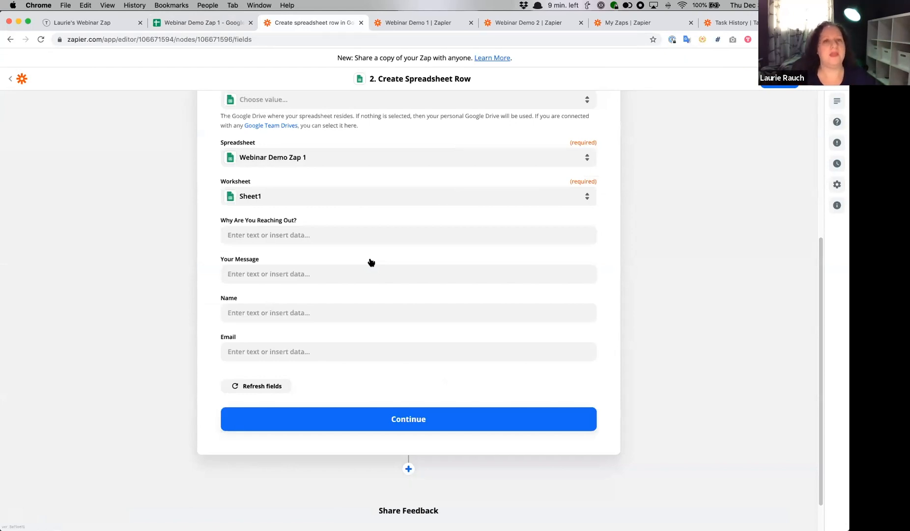
# - Map the Why Are You Reaching Out? field to the Typeform answer "Thanks for reaching out. What's your message about?"
pyautogui.click(350, 240)
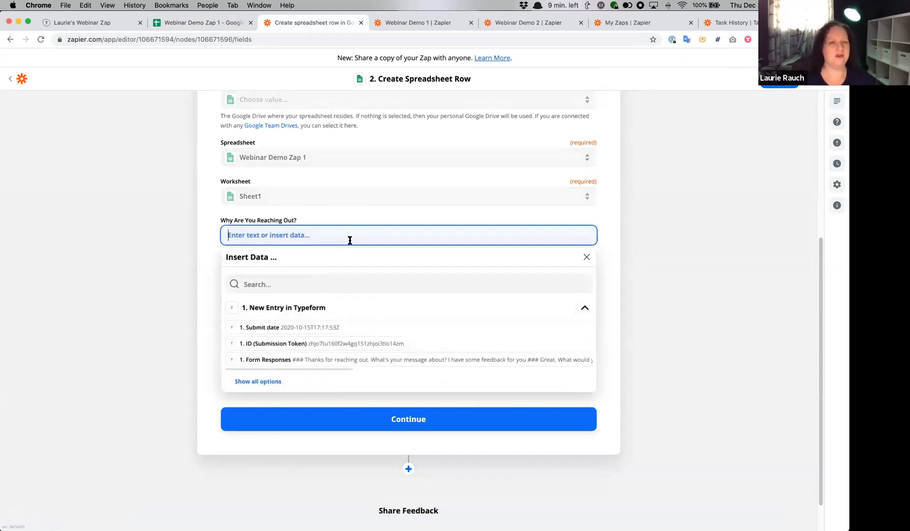
pyautogui.click(273, 384)
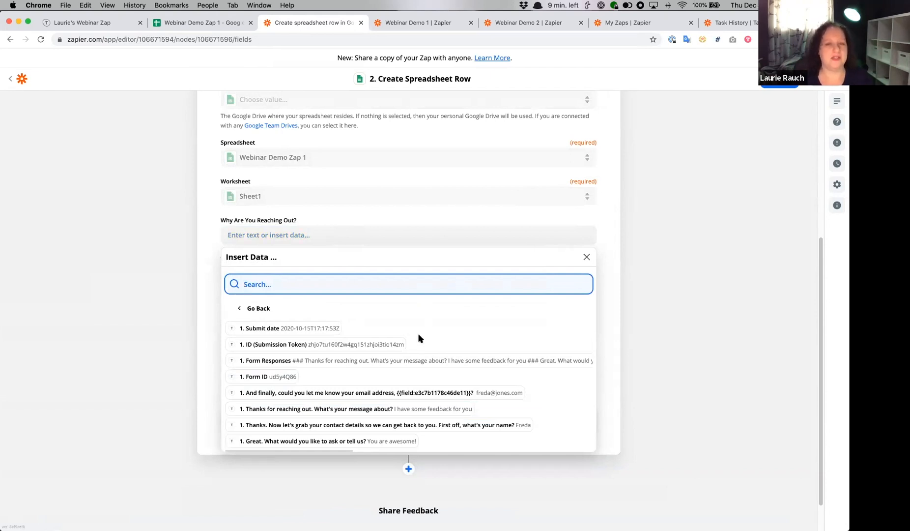
pyautogui.scroll(-1, 421, 341)
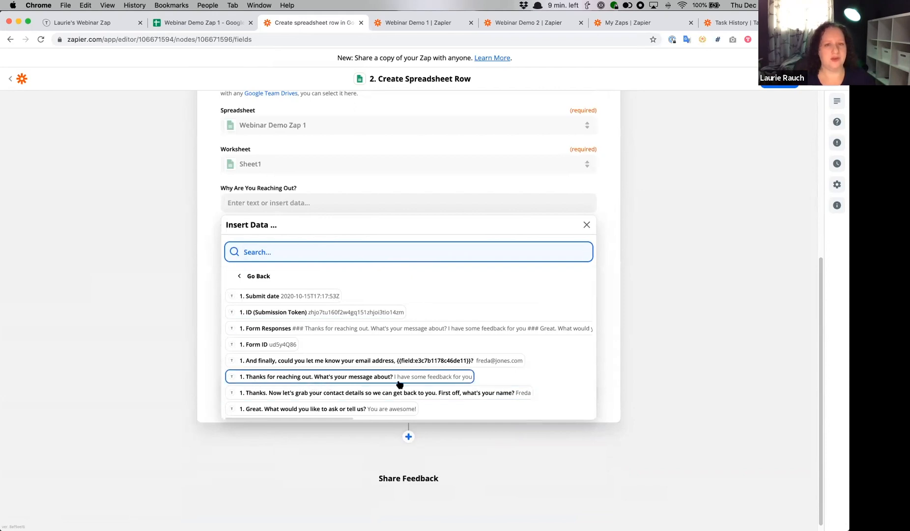
pyautogui.click(457, 381)
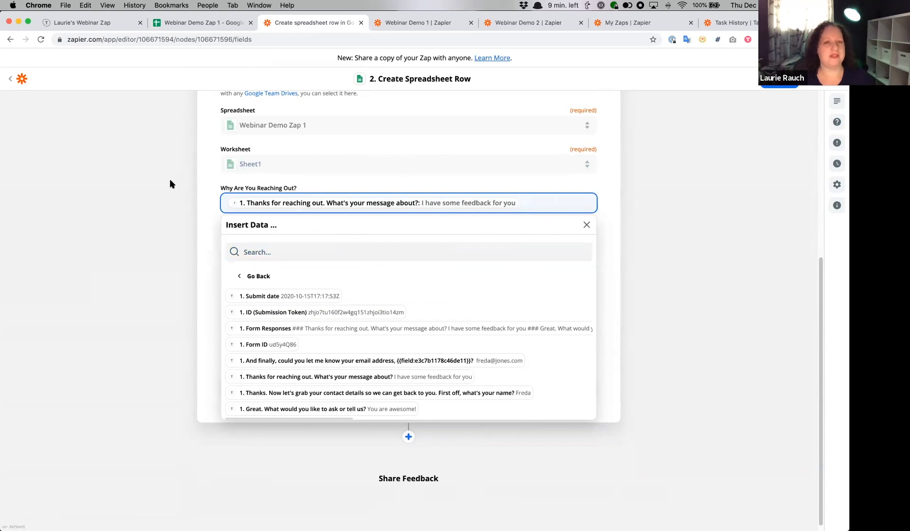
pyautogui.click(152, 218)
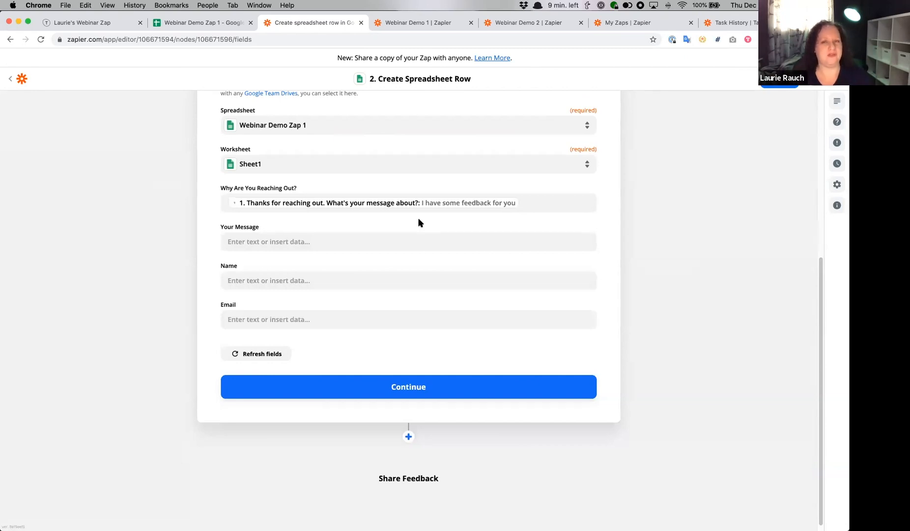
# - Map the Your Message field to the Typeform answer "Great. What would you like to ask or tell us?"
pyautogui.click(341, 241)
pyautogui.click(274, 388)
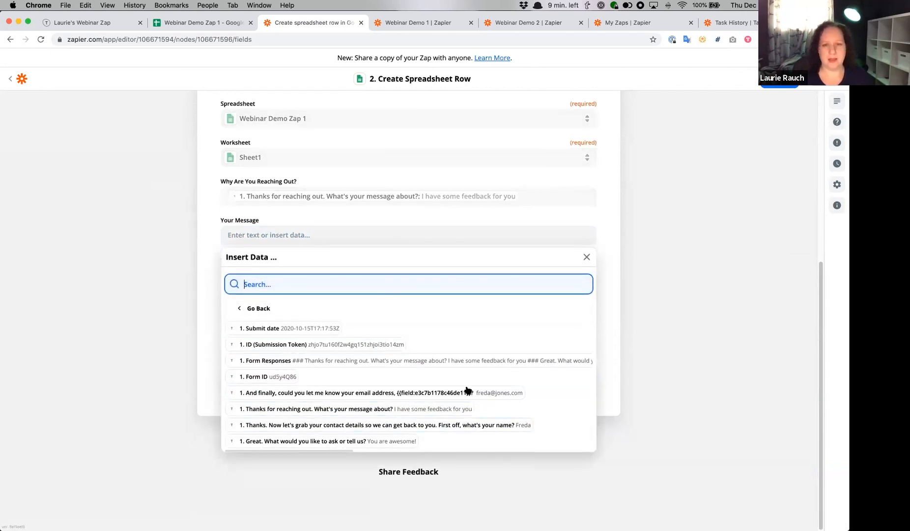
pyautogui.click(387, 441)
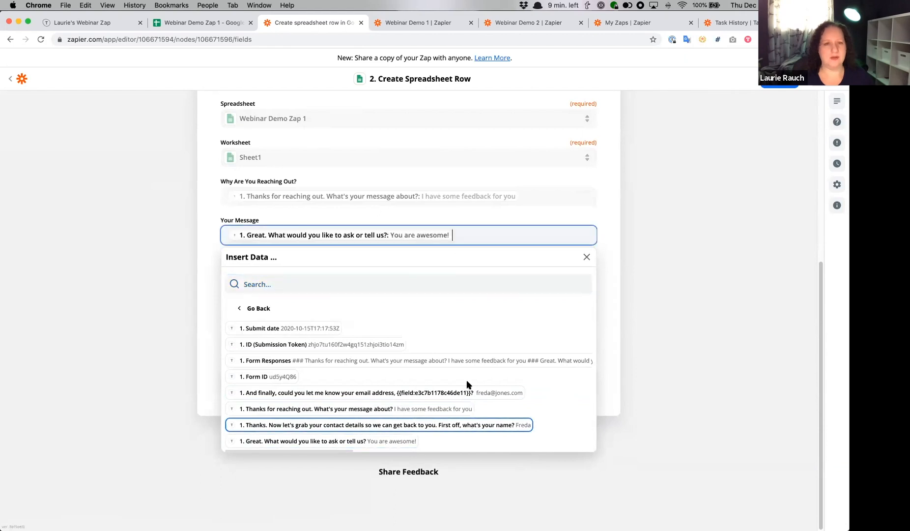
pyautogui.click(176, 296)
# - Map the Name field to the Typeform answer to the contact details question ending "First off, what's your name?"
pyautogui.click(405, 278)
pyautogui.click(266, 421)
pyautogui.click(500, 466)
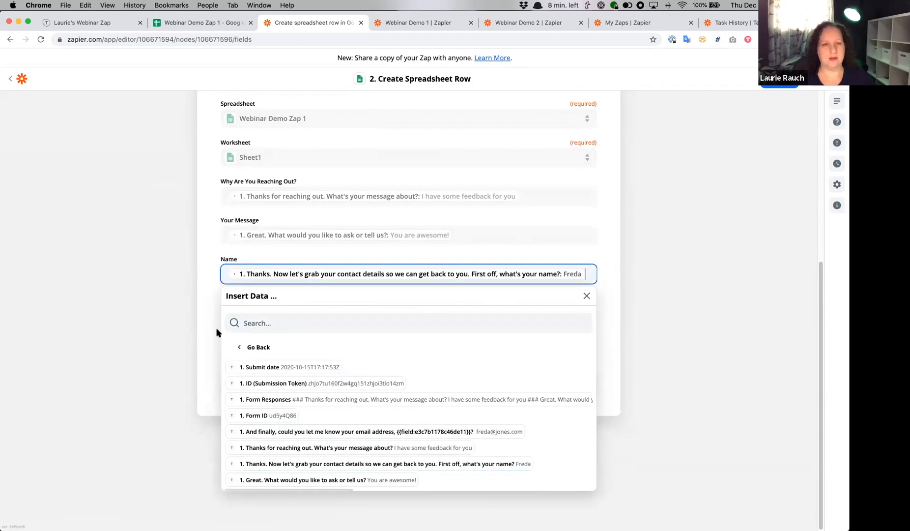
pyautogui.click(185, 325)
# - Map the Email field to the Typeform email address answer and proceed to the action test
pyautogui.click(306, 313)
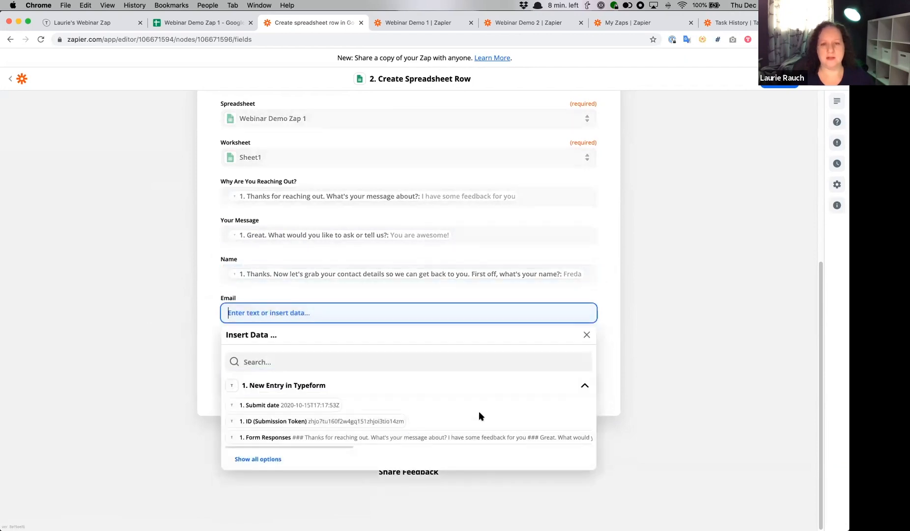
pyautogui.click(258, 459)
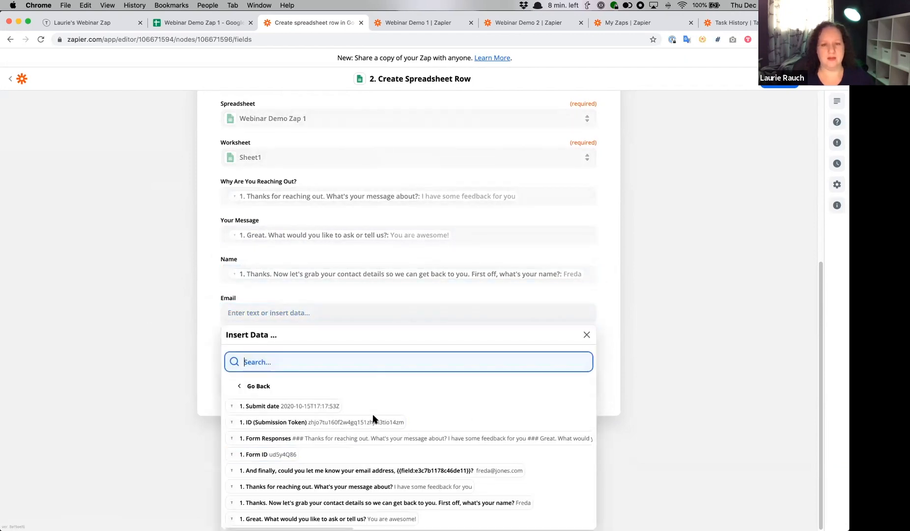
pyautogui.click(514, 470)
pyautogui.click(461, 391)
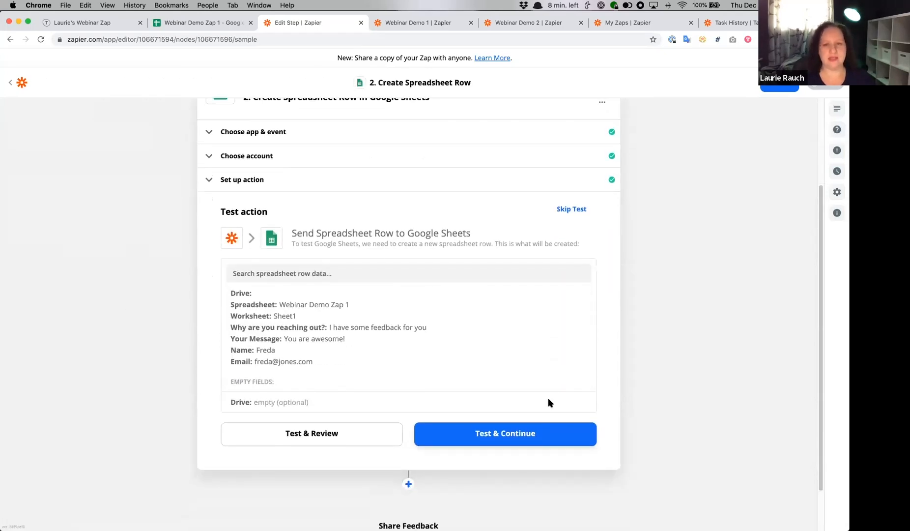
# - Send the test row to Google Sheets, check it in the Webinar Demo Zap 1 spreadsheet and turn on the Zap
pyautogui.click(517, 434)
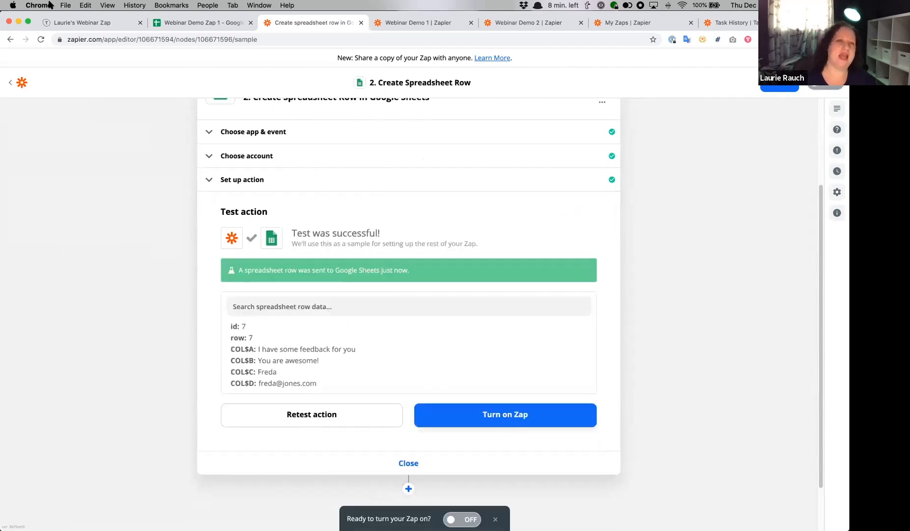
pyautogui.click(180, 22)
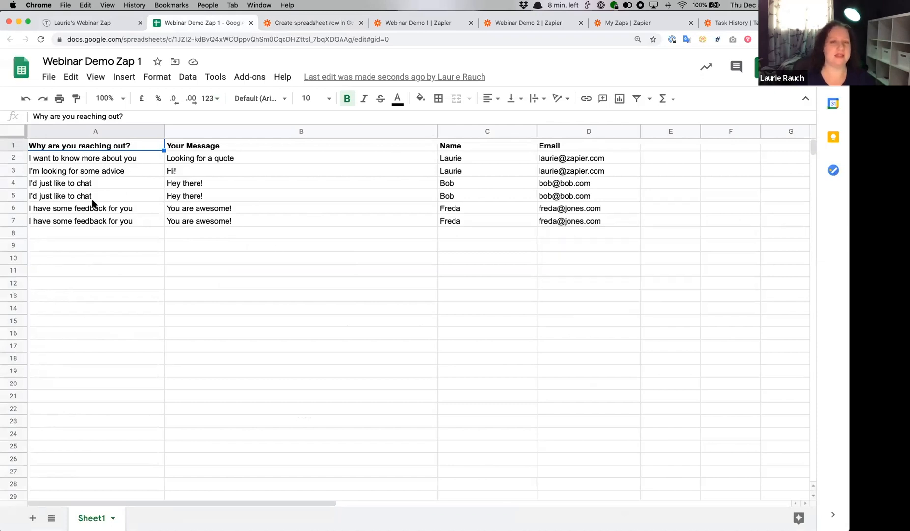
pyautogui.click(315, 22)
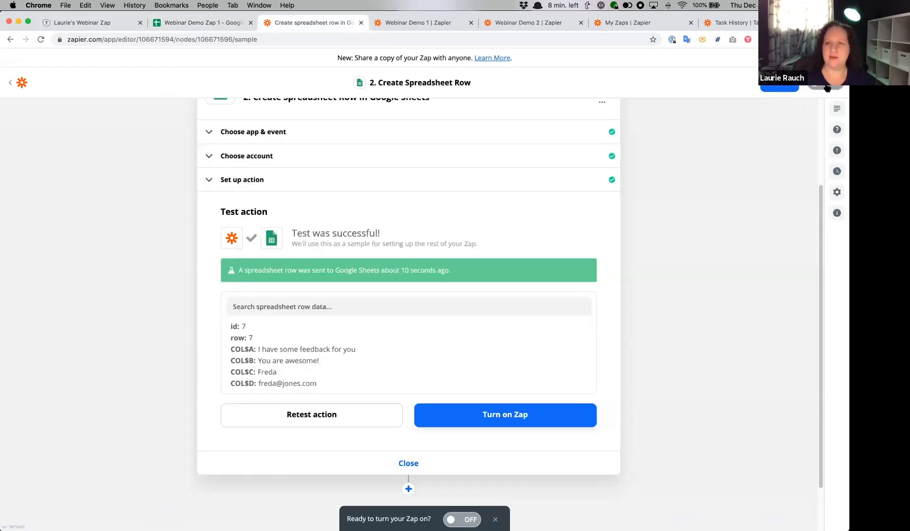
pyautogui.click(833, 88)
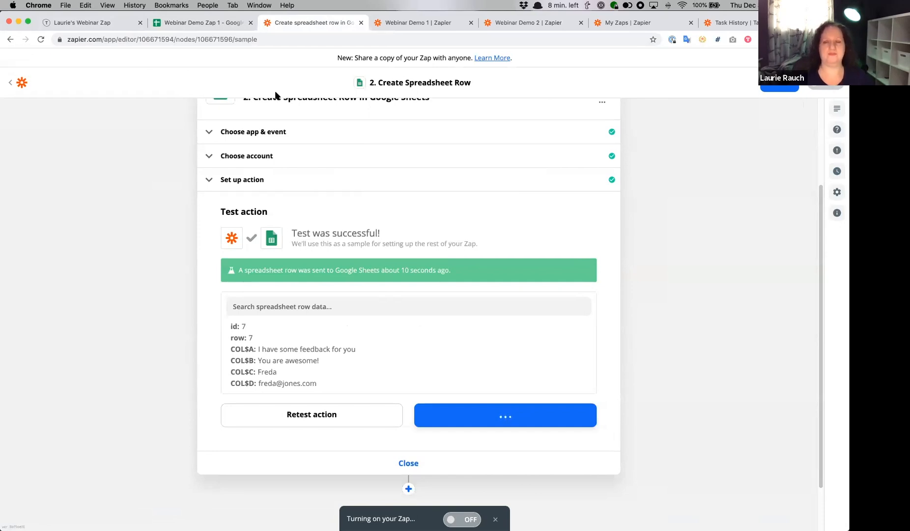
# - Start a Typeform entry with the topic "I want to know more about you" and the message "Tell me all the things!"
pyautogui.click(73, 22)
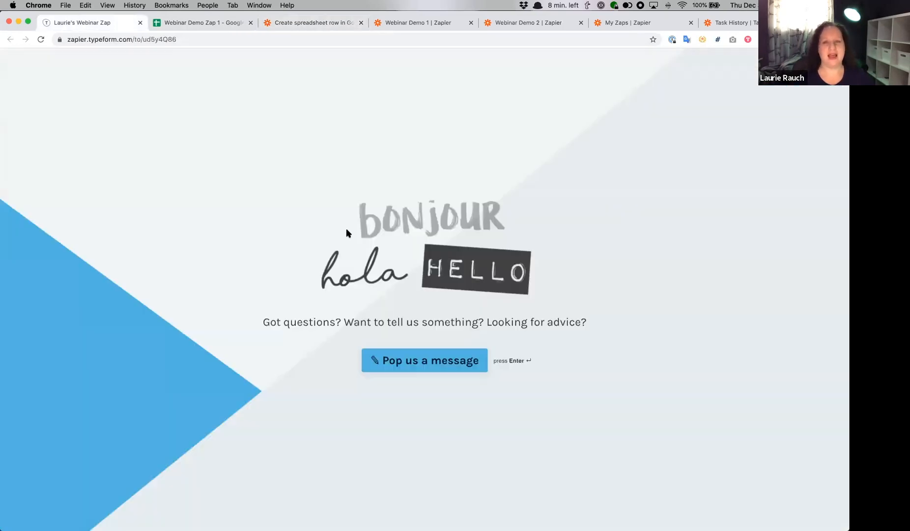
pyautogui.click(464, 368)
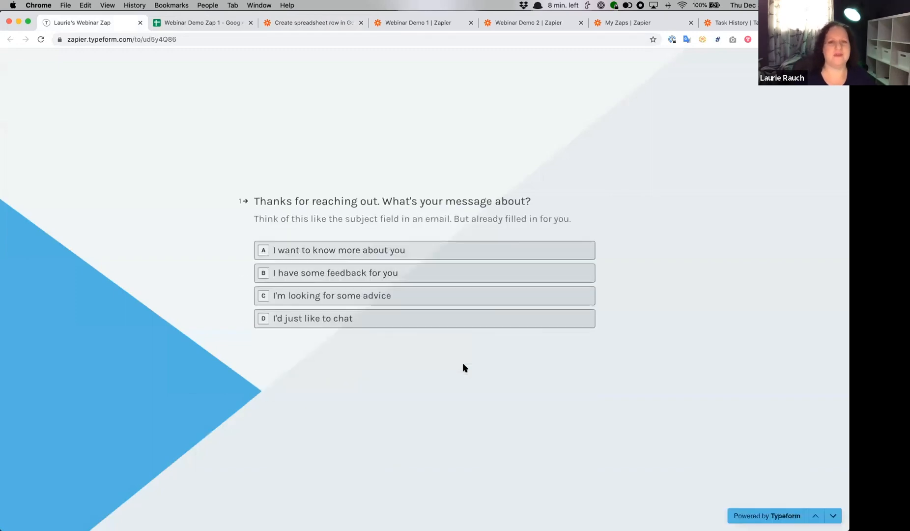
pyautogui.click(325, 250)
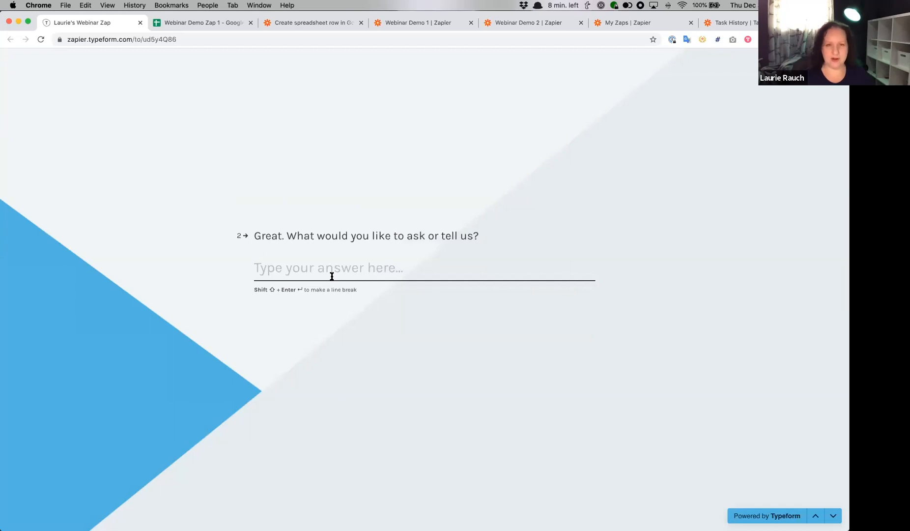
pyautogui.write('Tell me a')
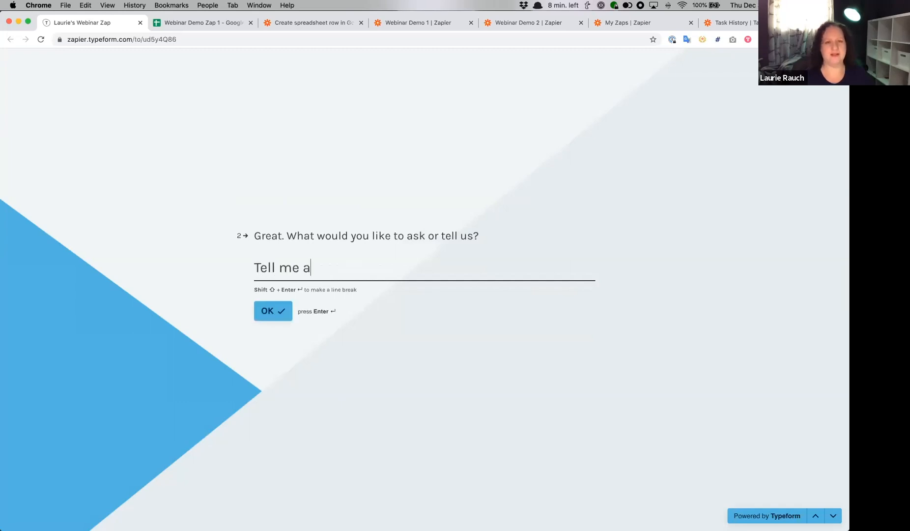
pyautogui.write('ll the things!')
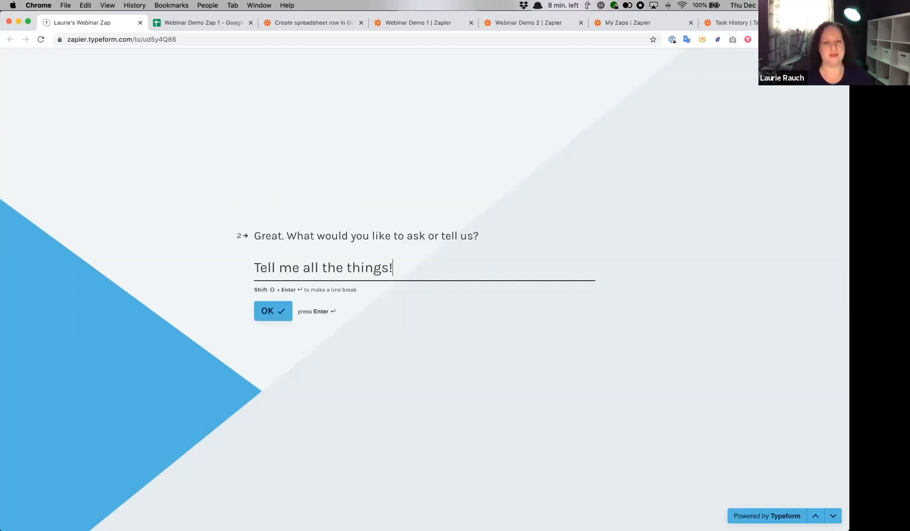
pyautogui.click(272, 311)
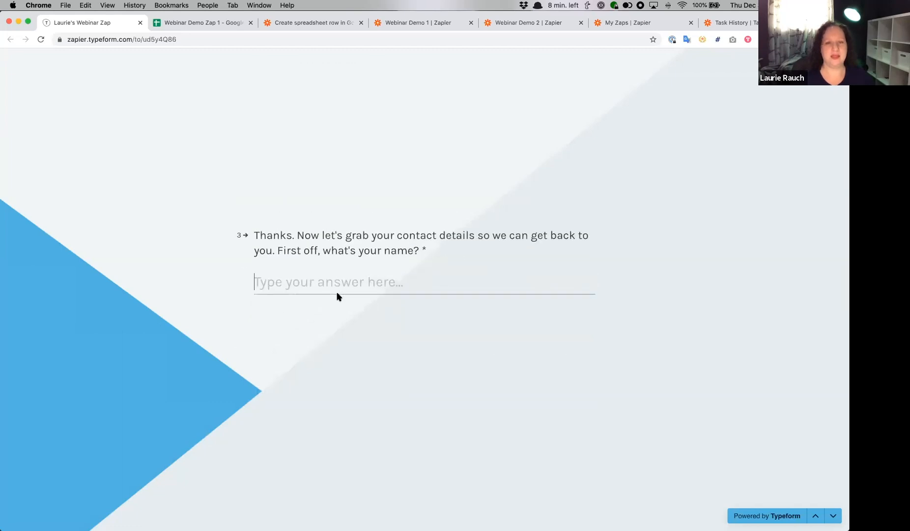
# - Enter the respondent's first name and email address in the Typeform and submit the entry
pyautogui.write('Laurie')
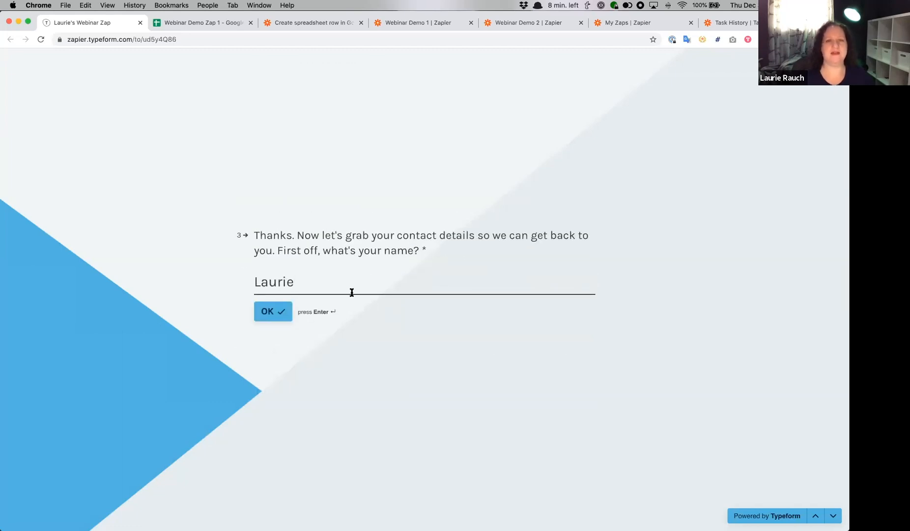
pyautogui.click(267, 313)
pyautogui.click(272, 315)
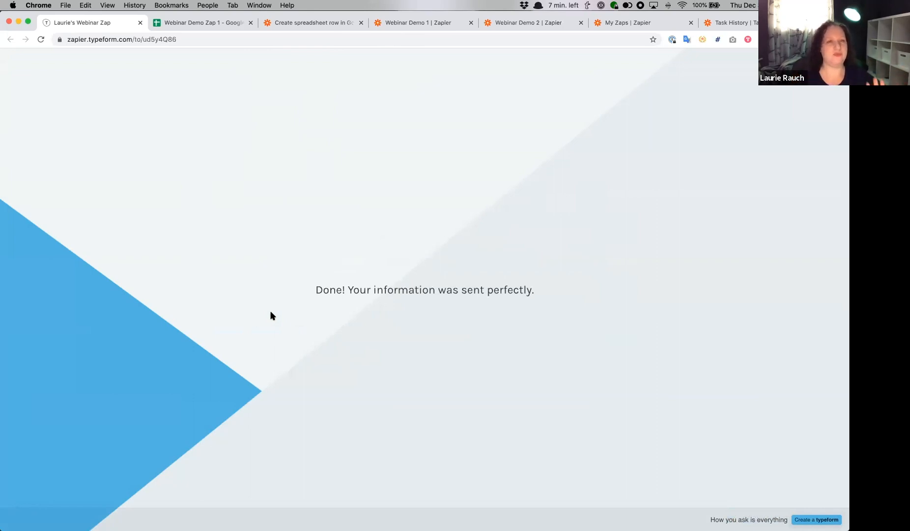
# - Check the Webinar Demo Zap 1 spreadsheet for the submitted entry and review the Zap's trigger and action in the editor
pyautogui.click(210, 25)
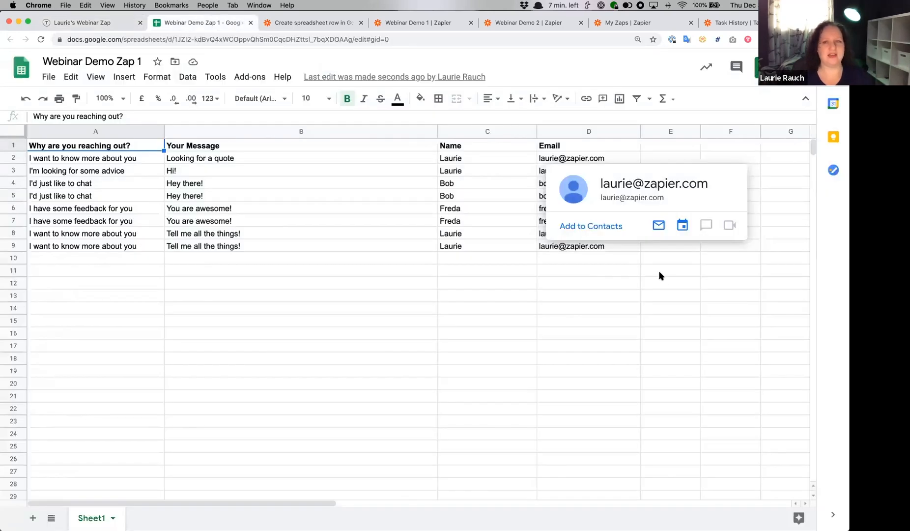
pyautogui.click(592, 317)
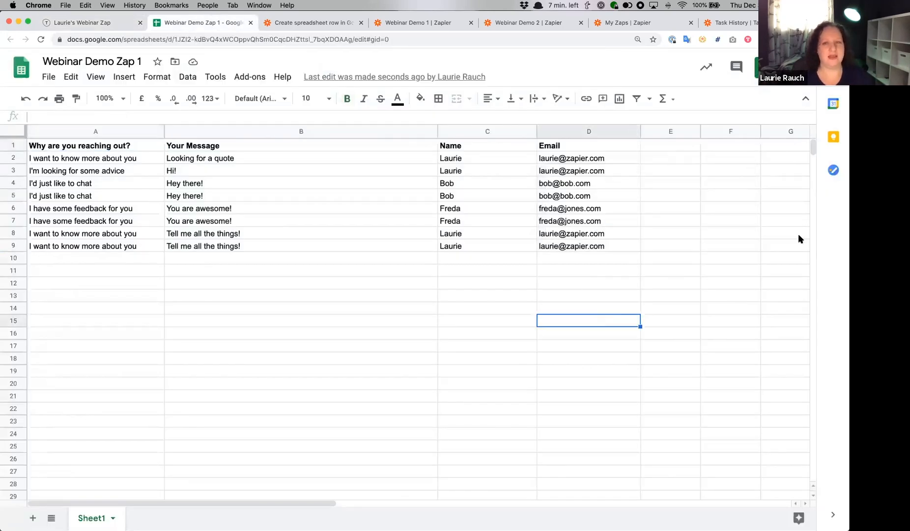
pyautogui.moveTo(617, 245)
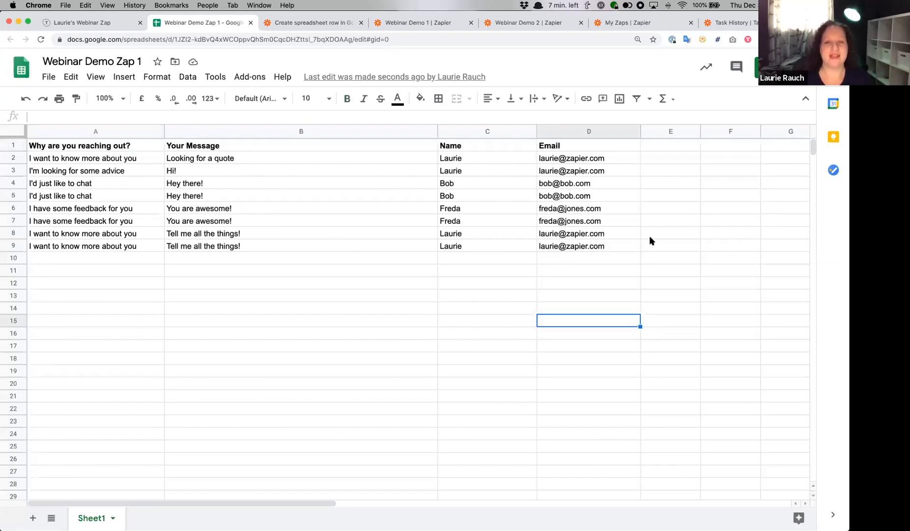
pyautogui.click(298, 23)
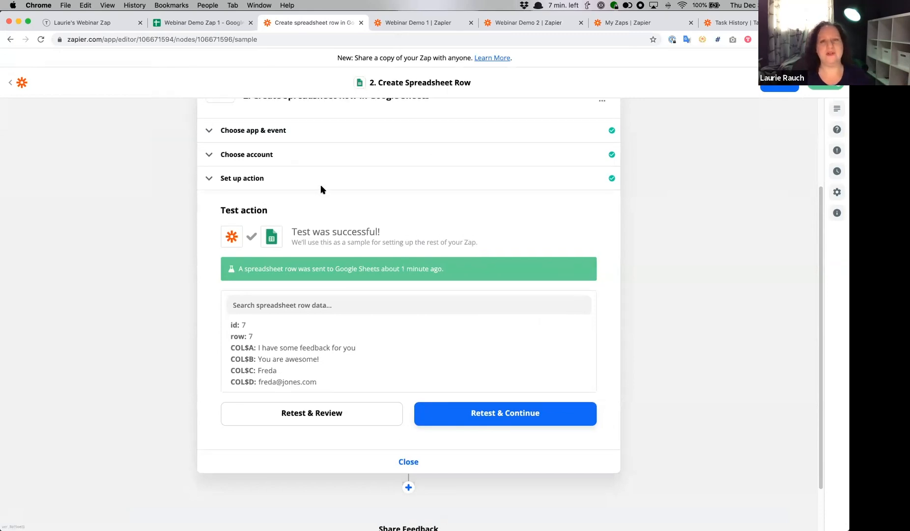
pyautogui.scroll(3, 321, 187)
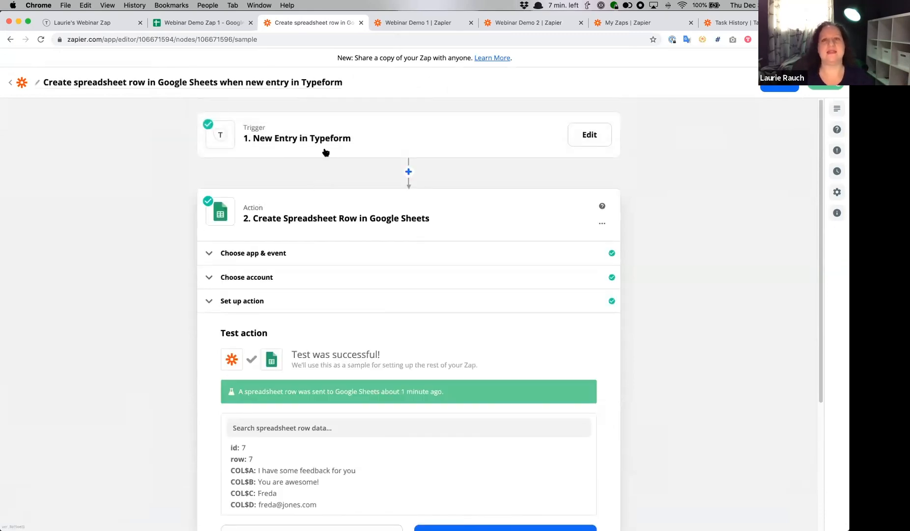
# - Leave the finished Typeform Zap and create a new Zap from the Zaps overview
pyautogui.click(618, 23)
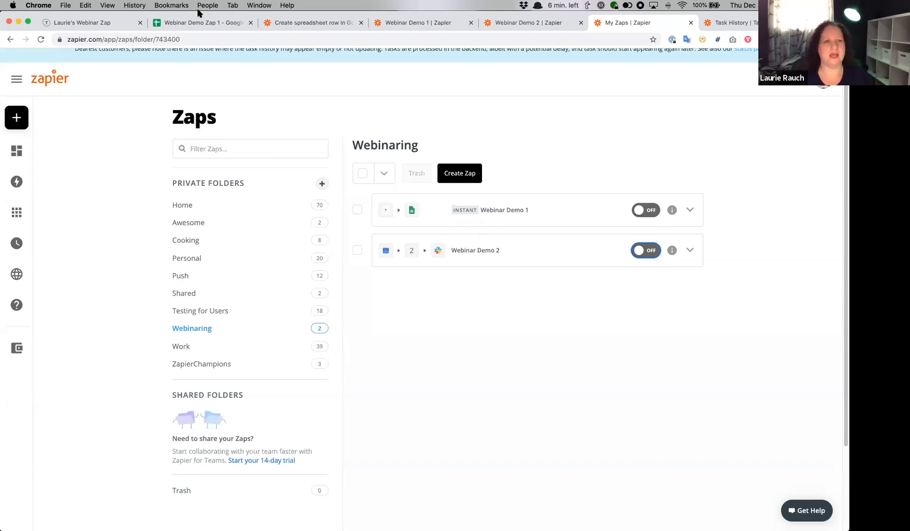
pyautogui.click(332, 23)
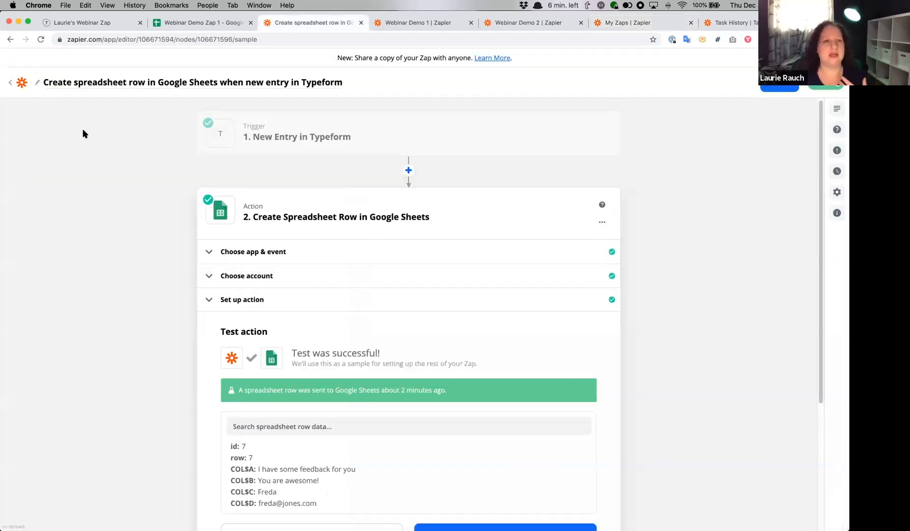
pyautogui.click(19, 84)
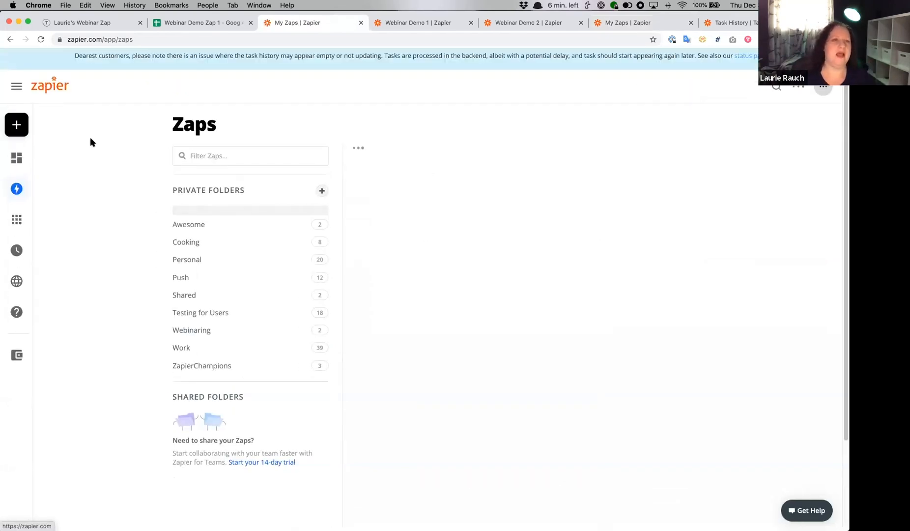
pyautogui.moveTo(75, 125)
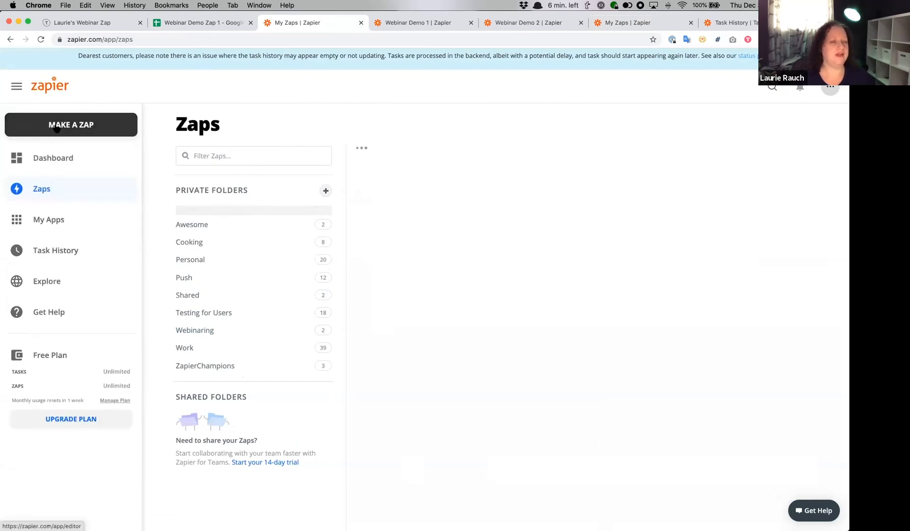
pyautogui.click(61, 127)
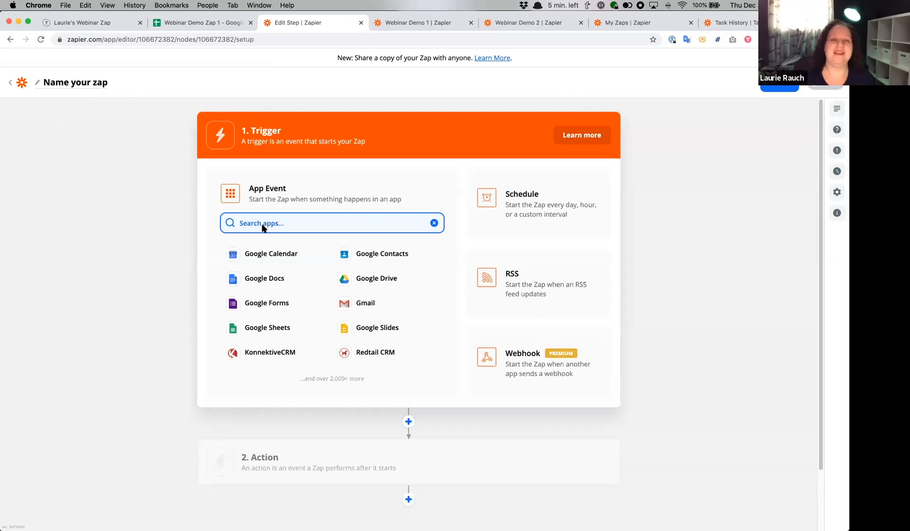
# - Set the new Zap's trigger to the Event Start event in Google Calendar and continue to the account choice
pyautogui.click(280, 257)
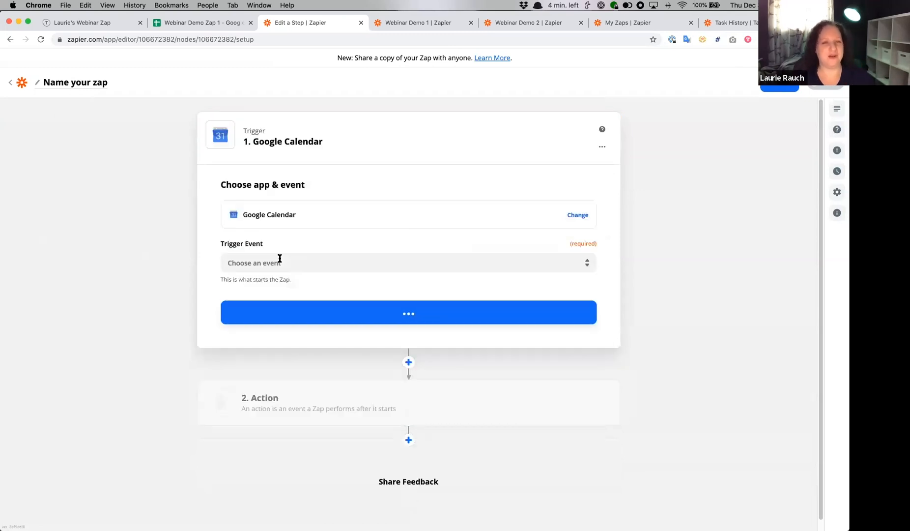
pyautogui.click(279, 261)
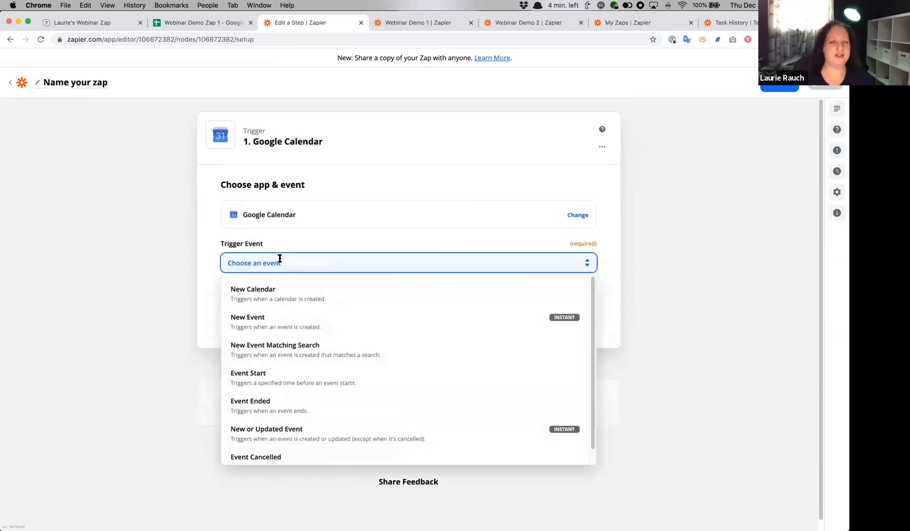
pyautogui.click(305, 387)
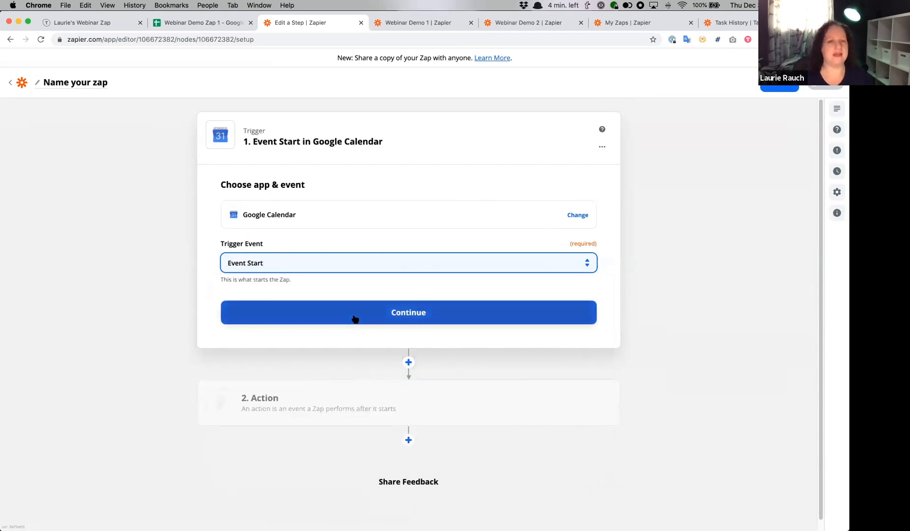
pyautogui.click(354, 317)
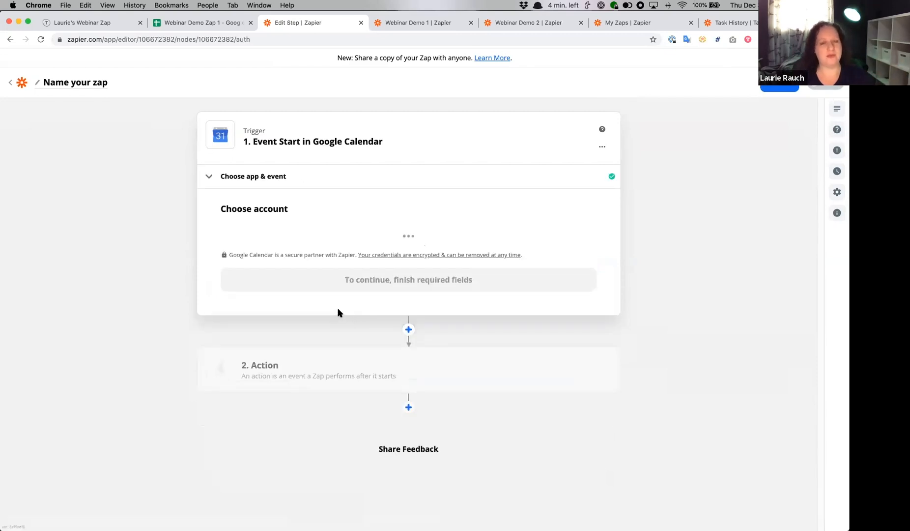
# - Select the Google Calendar account marked #6 for the trigger and continue to the trigger setup
pyautogui.click(322, 251)
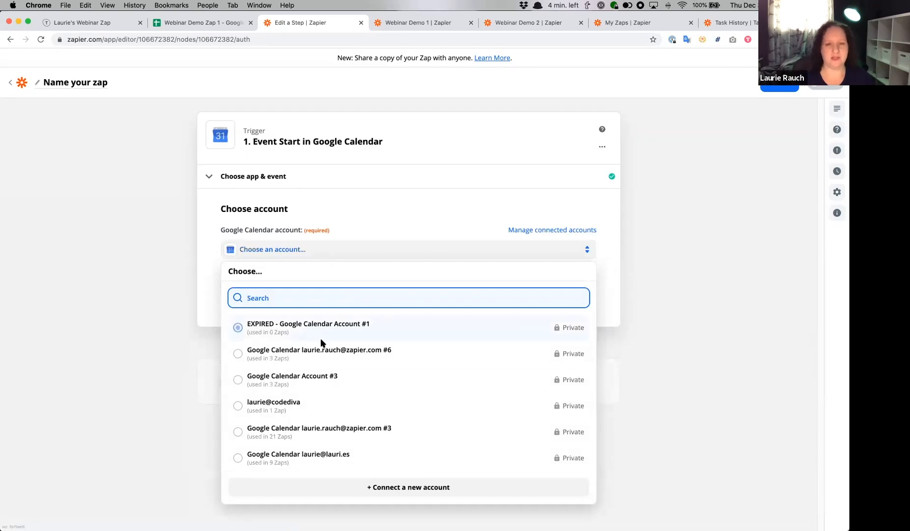
pyautogui.click(329, 351)
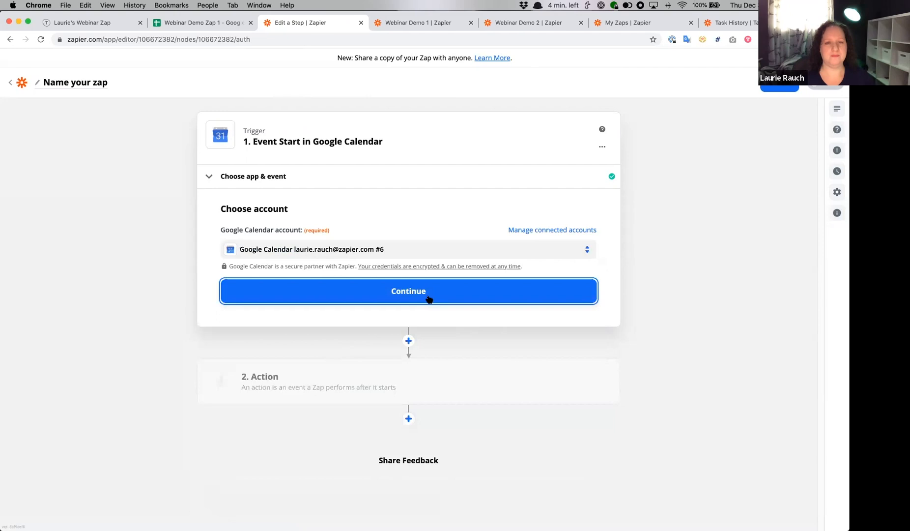
pyautogui.click(427, 295)
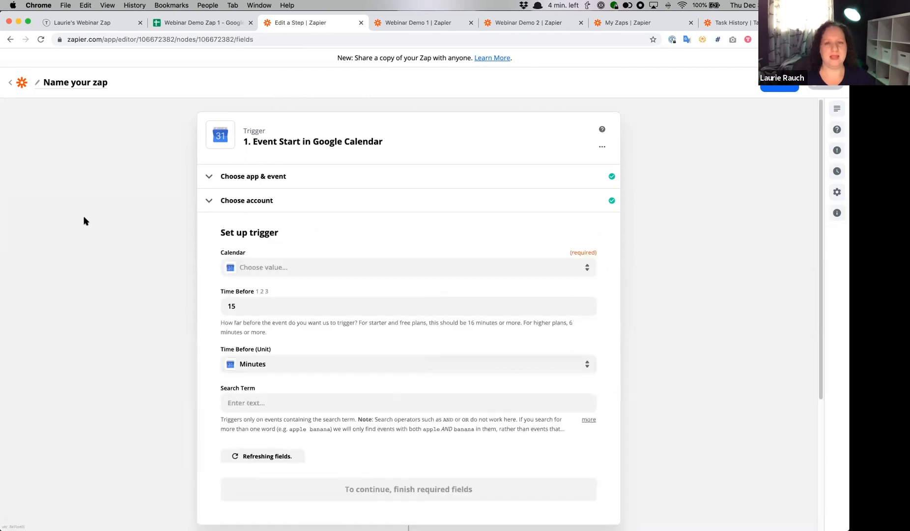
# - Search the calendars by the account owner's first name and choose the owner's personal schedule as the trigger calendar
pyautogui.click(349, 268)
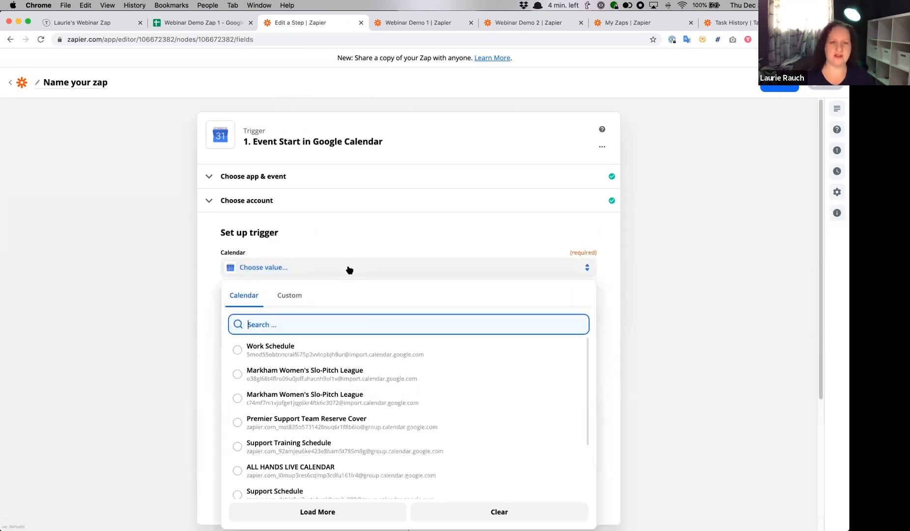
pyautogui.write('laurie')
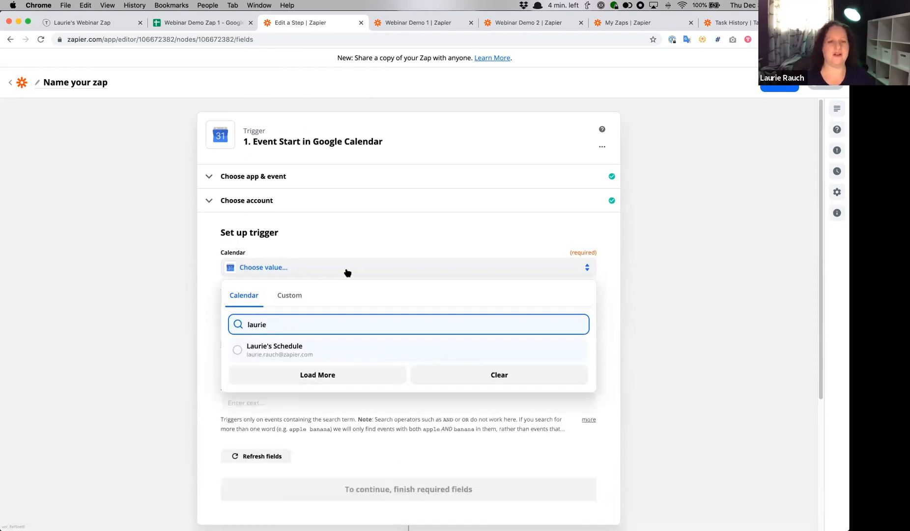
pyautogui.click(260, 347)
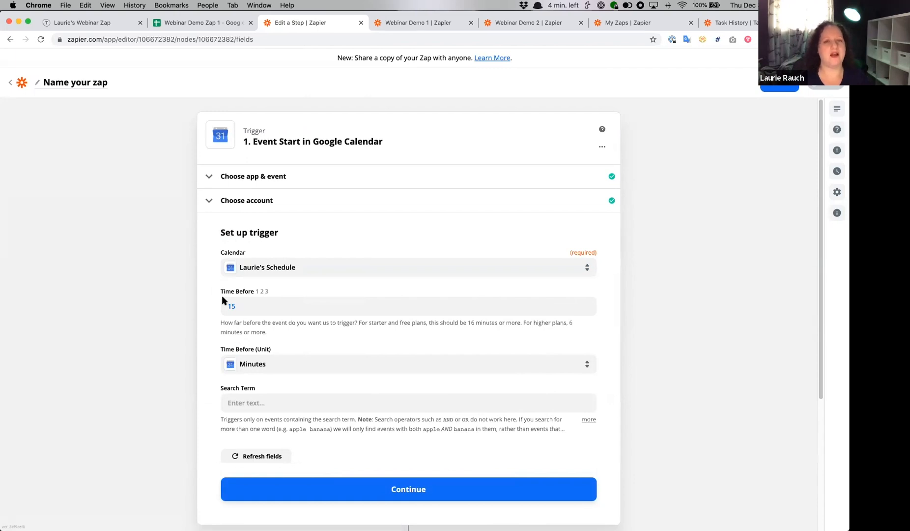
# - Review the minimum lead time note and set the trigger's Time Before value to 30 minutes
pyautogui.moveTo(222, 323); pyautogui.dragTo(467, 330)
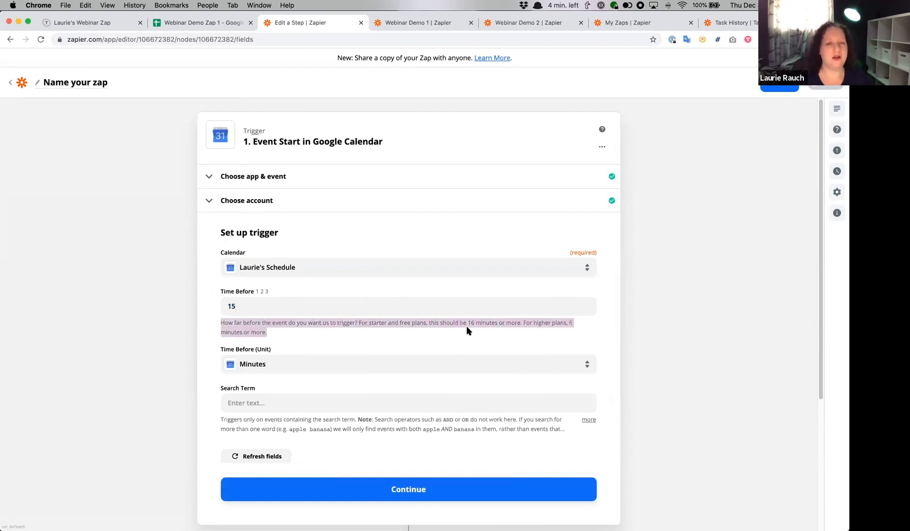
pyautogui.click(467, 335)
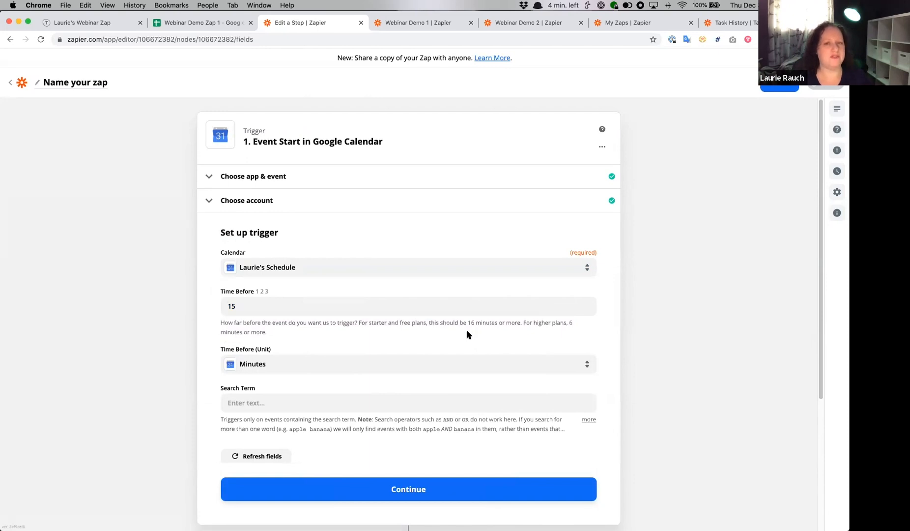
pyautogui.click(266, 305)
pyautogui.doubleClick(224, 306)
pyautogui.write('30')
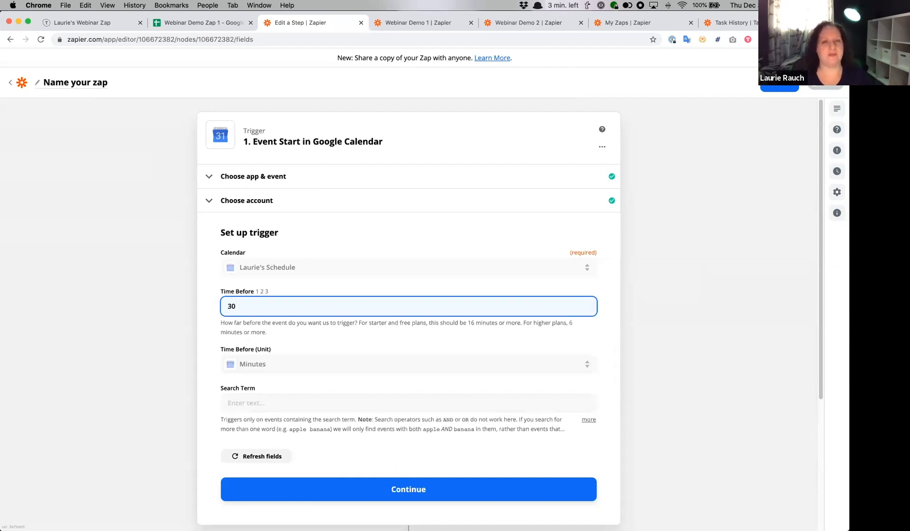
# - Finish the Google Calendar trigger setup and run the trigger test
pyautogui.click(174, 321)
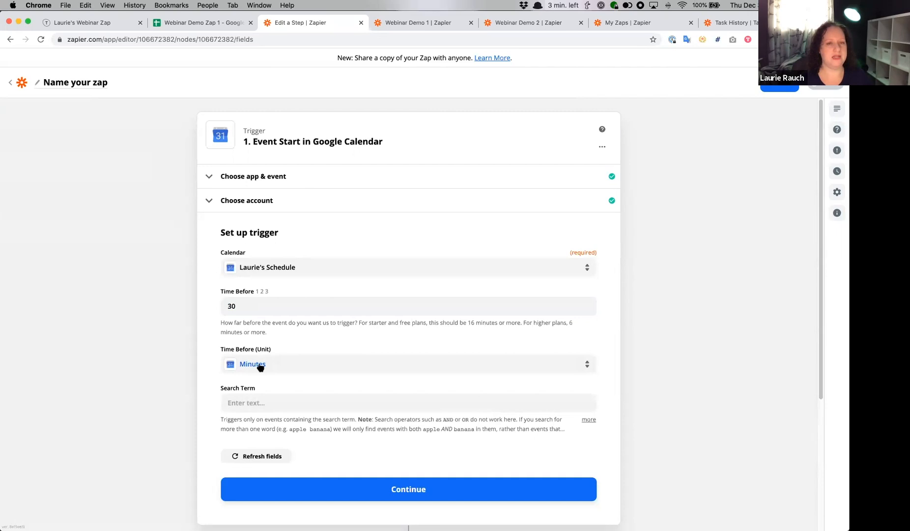
pyautogui.scroll(-2, 168, 389)
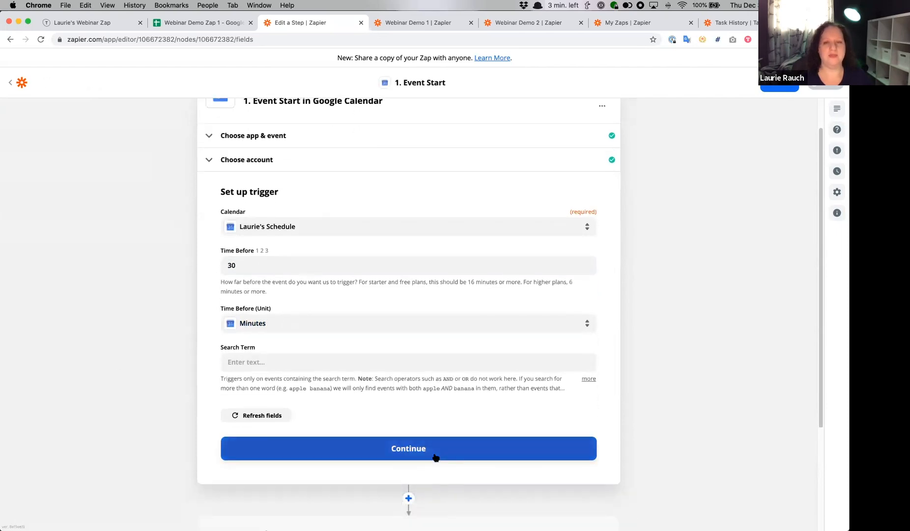
pyautogui.click(435, 455)
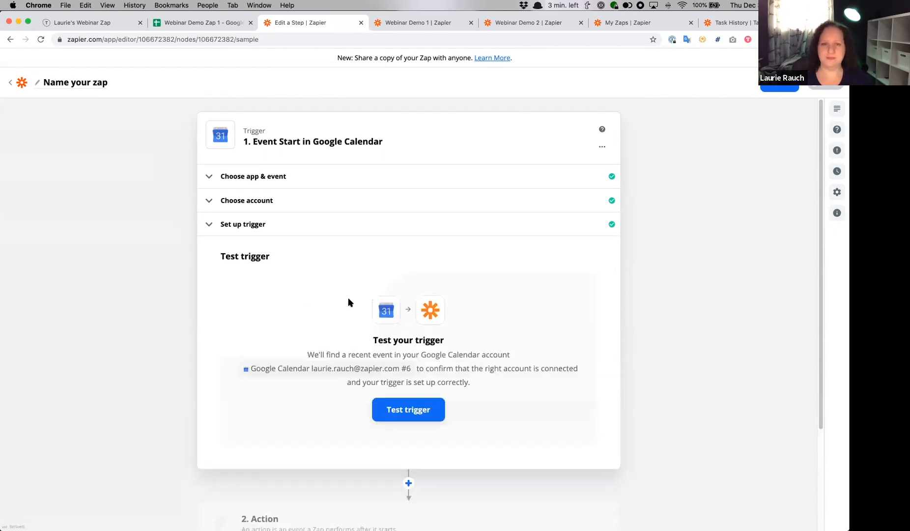
pyautogui.click(417, 409)
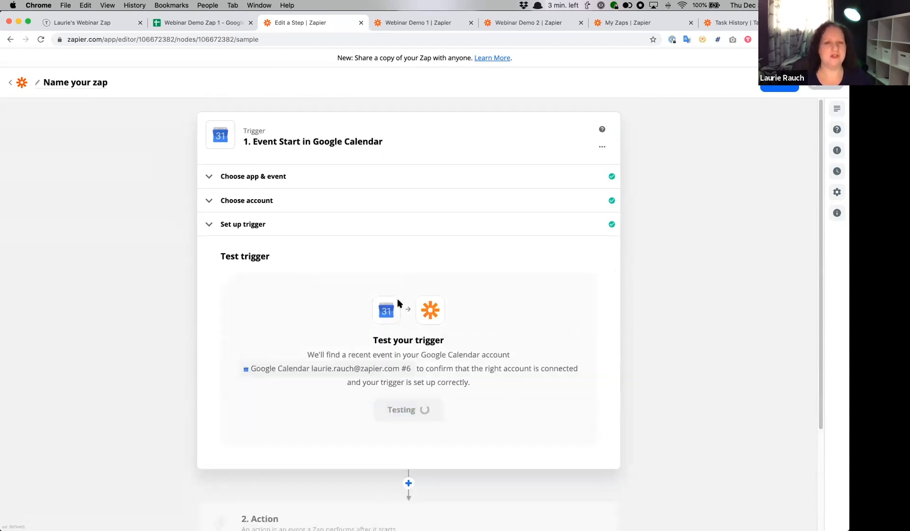
# - Check the summary in the sample event's data and continue to the action step
pyautogui.scroll(-3, 351, 321)
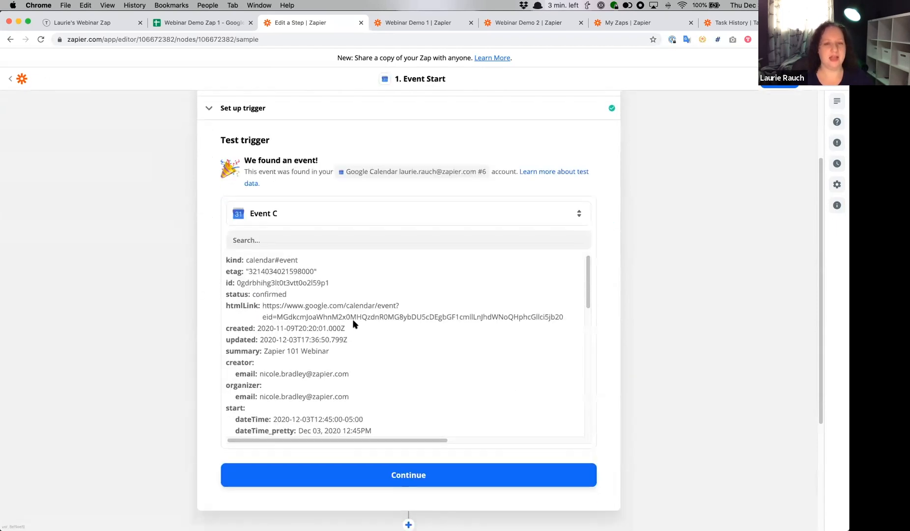
pyautogui.moveTo(265, 312); pyautogui.dragTo(371, 313)
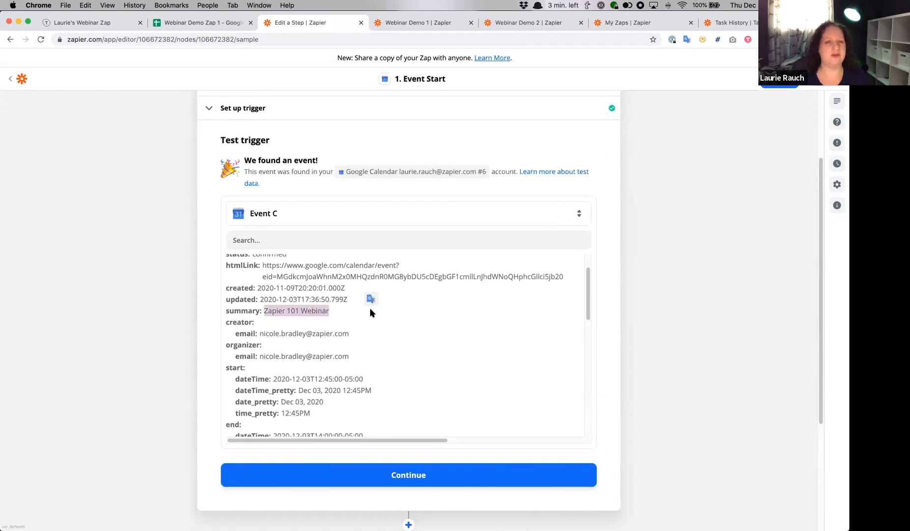
pyautogui.scroll(-4, 181, 292)
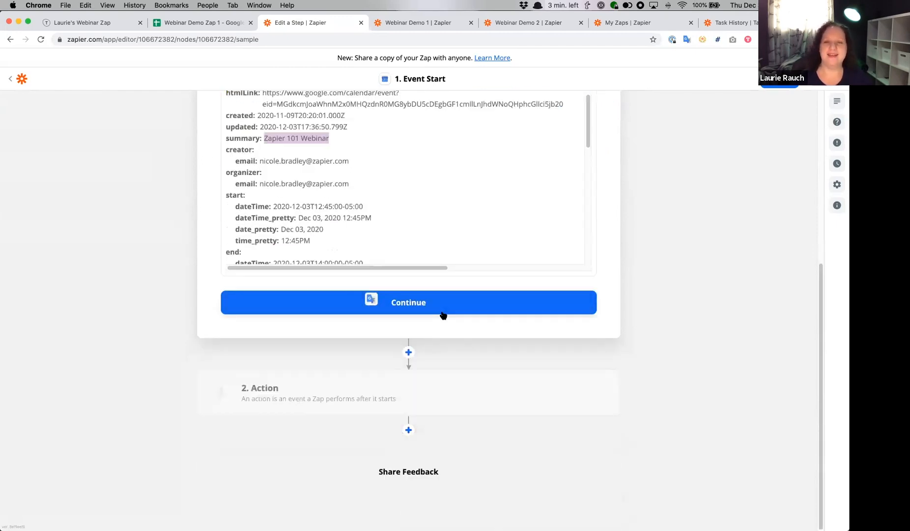
pyautogui.click(437, 307)
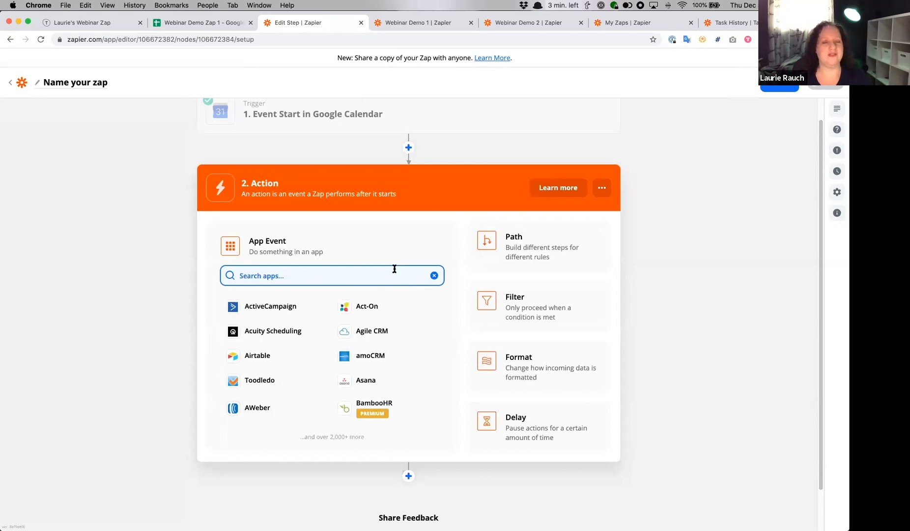
# - Add a Filter as the Zap's second step, using the event's Location field with the (Text) Contains condition
pyautogui.click(528, 314)
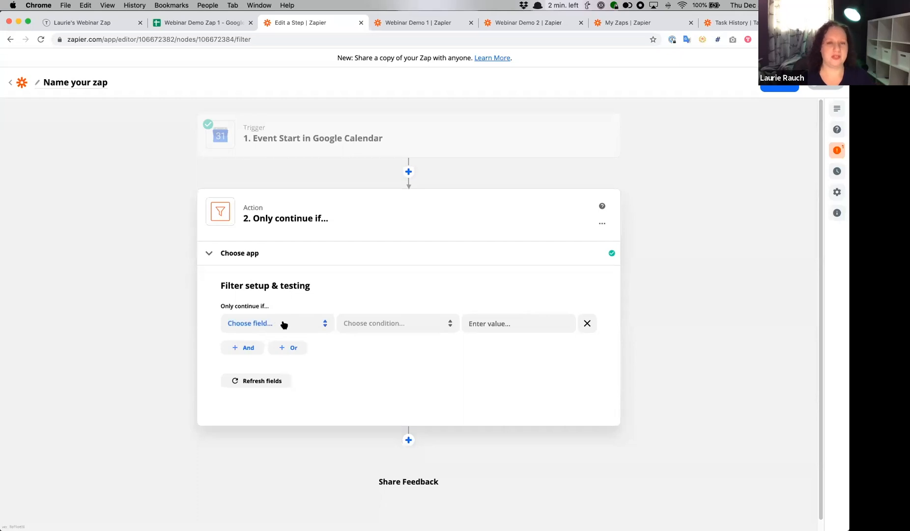
pyautogui.click(306, 324)
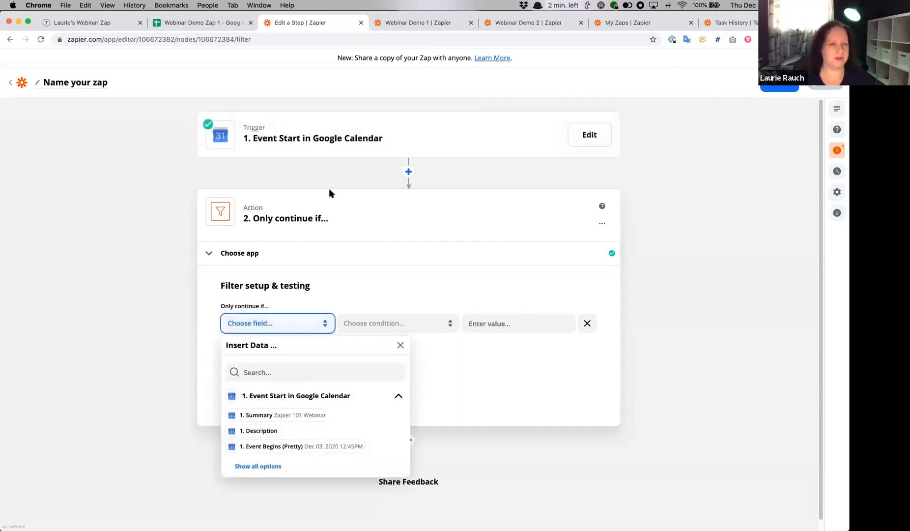
pyautogui.click(276, 467)
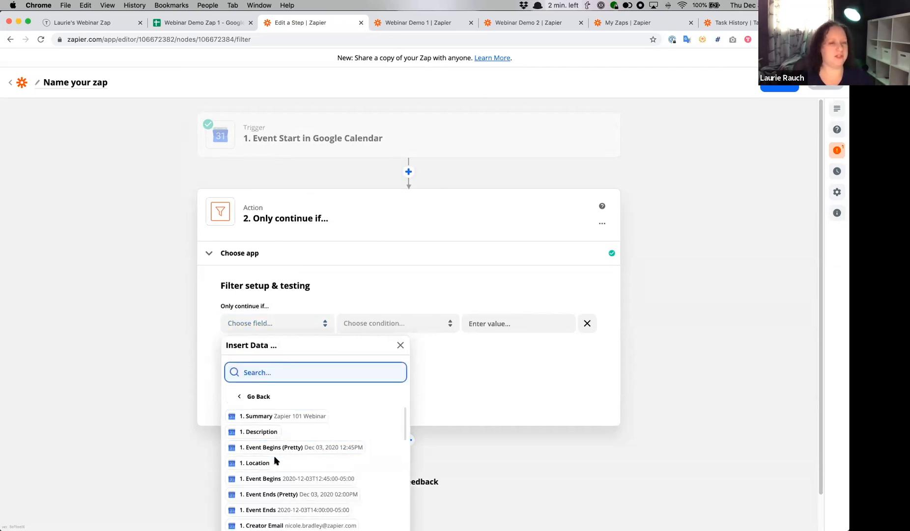
pyautogui.click(254, 463)
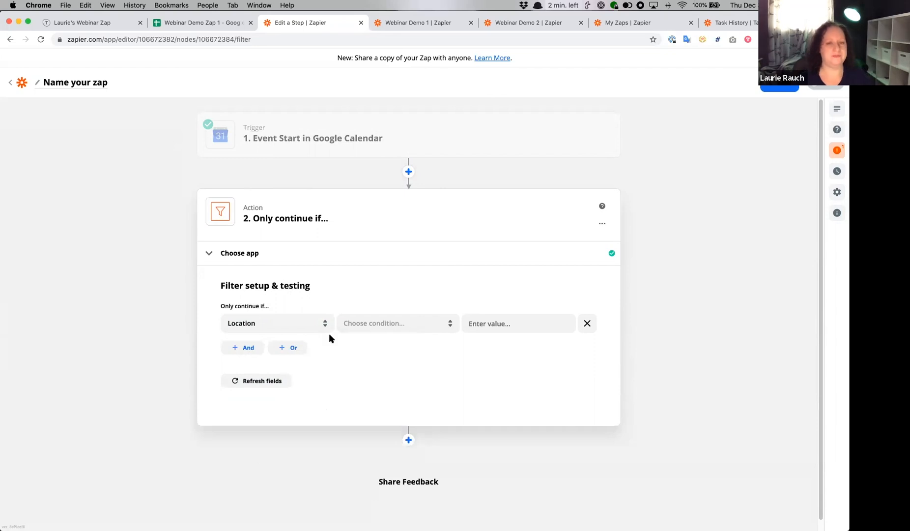
pyautogui.click(431, 329)
pyautogui.click(429, 351)
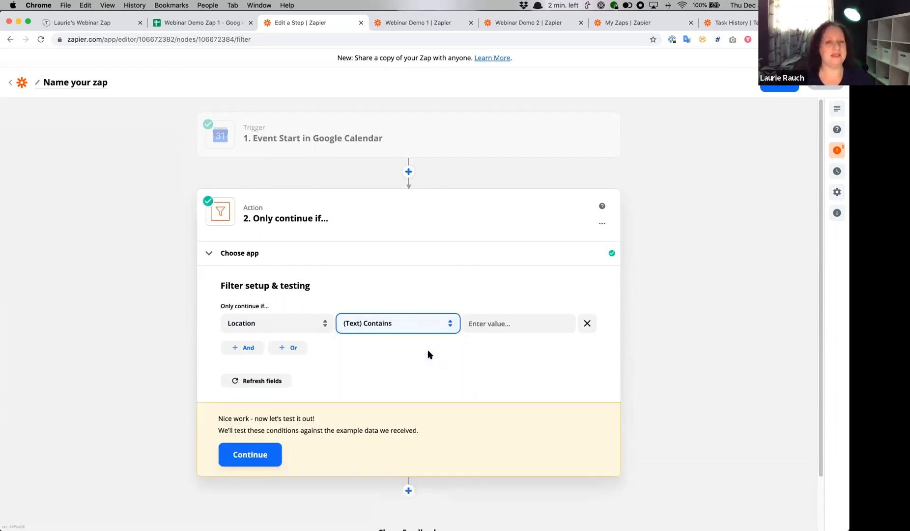
# - Set the filter condition's comparison value to "zoom"
pyautogui.click(520, 323)
pyautogui.write('zoomn')
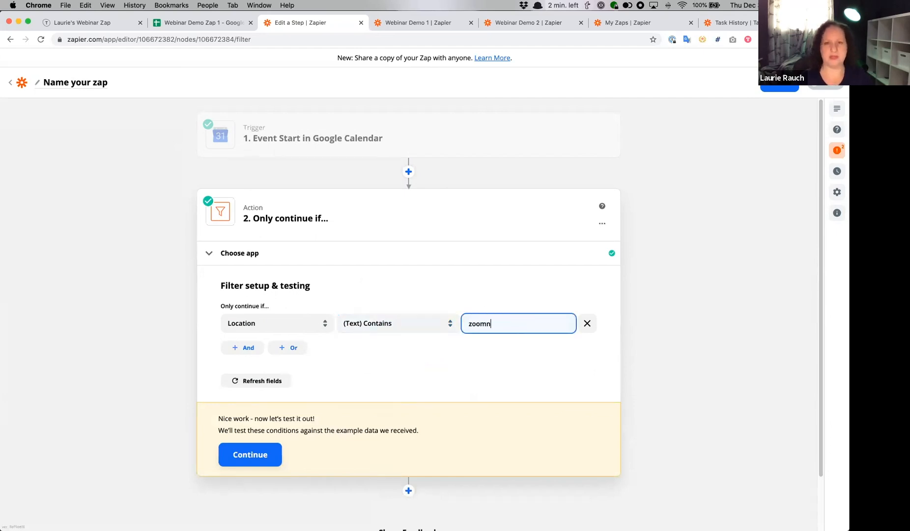
pyautogui.press('BackSpace')
pyautogui.click(481, 360)
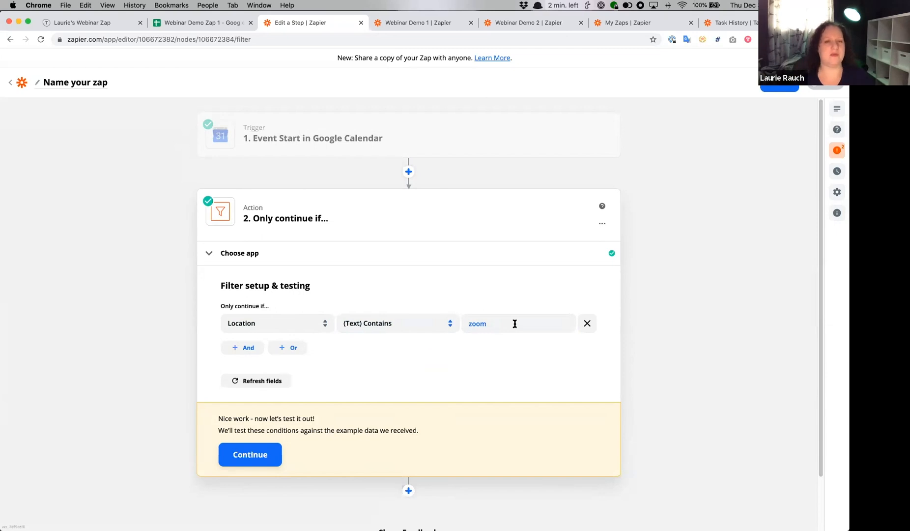
# - Test the filter against the sample data and expand the test details to examine the compared items
pyautogui.click(253, 453)
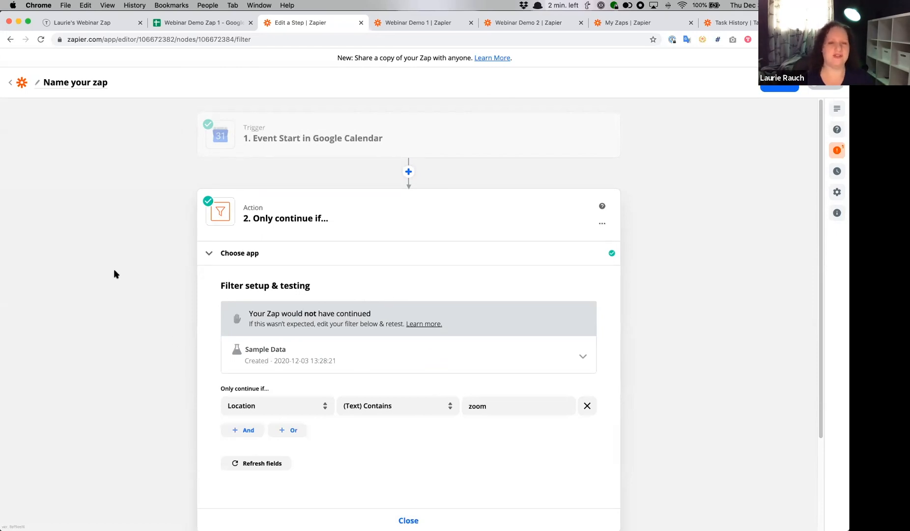
pyautogui.scroll(-3, 115, 270)
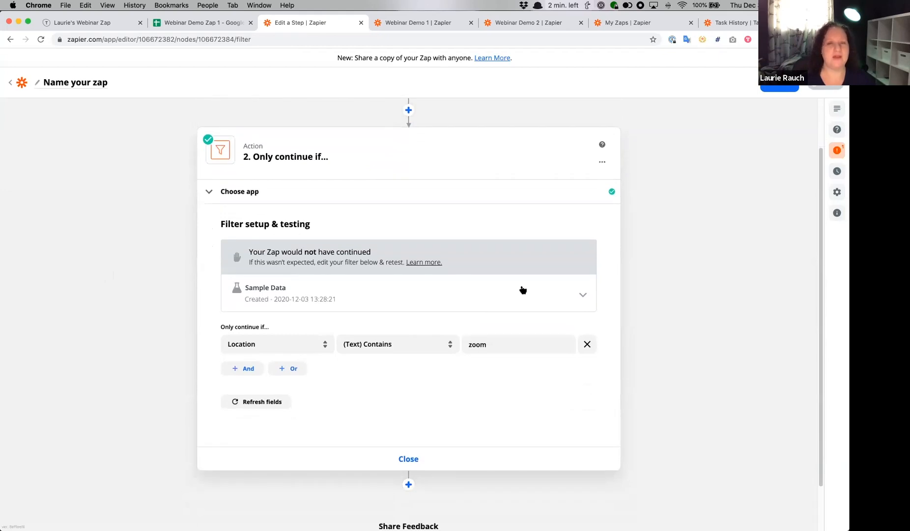
pyautogui.click(523, 290)
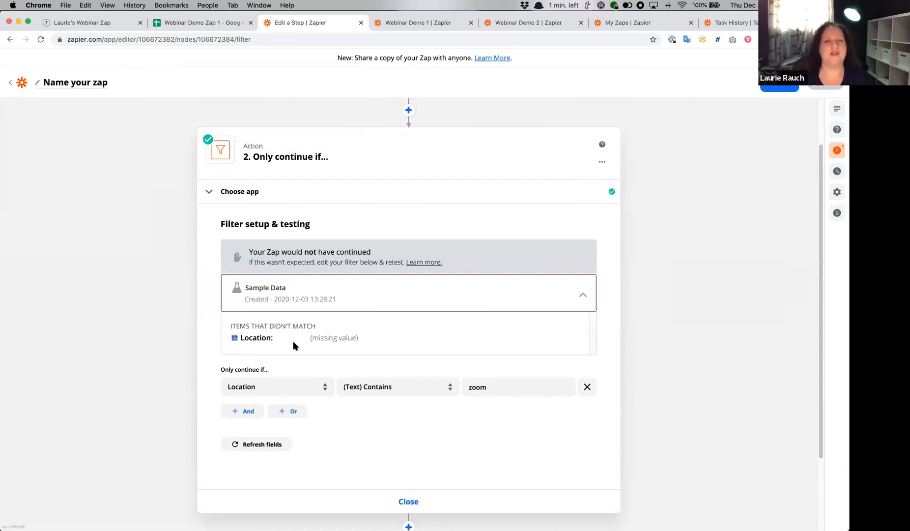
# - Add a Delay step after the filter with the Delay Until event and continue to its setup
pyautogui.scroll(-3, 179, 286)
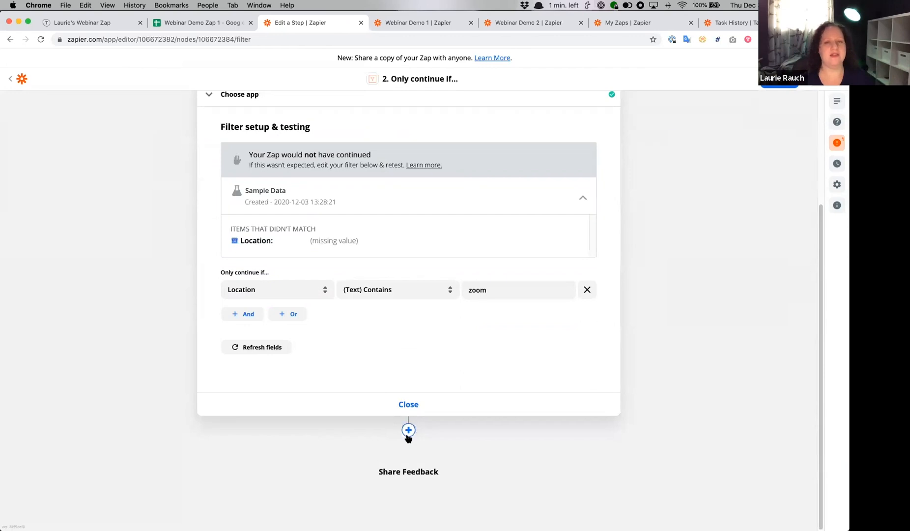
pyautogui.click(409, 431)
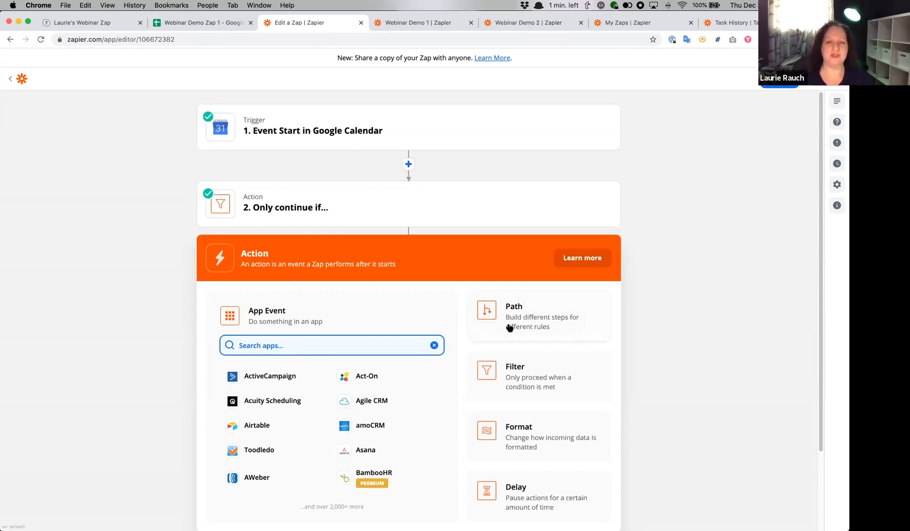
pyautogui.click(563, 490)
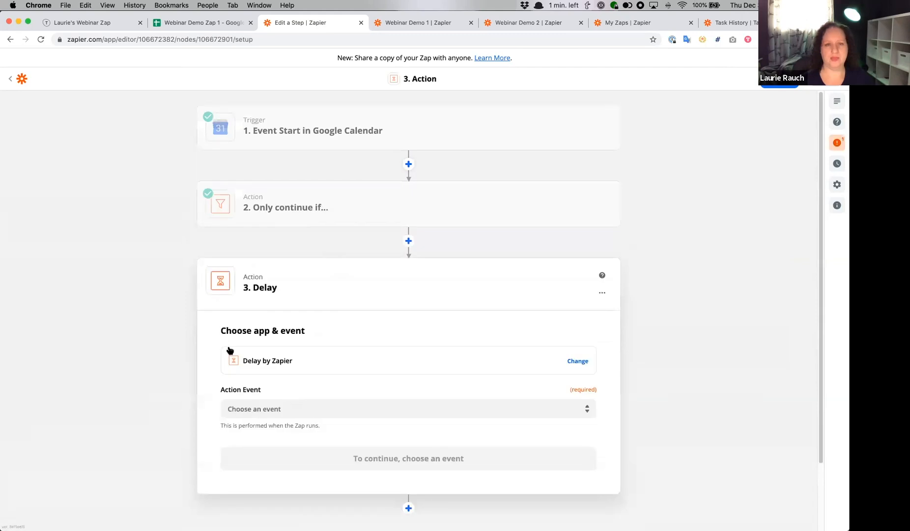
pyautogui.click(324, 330)
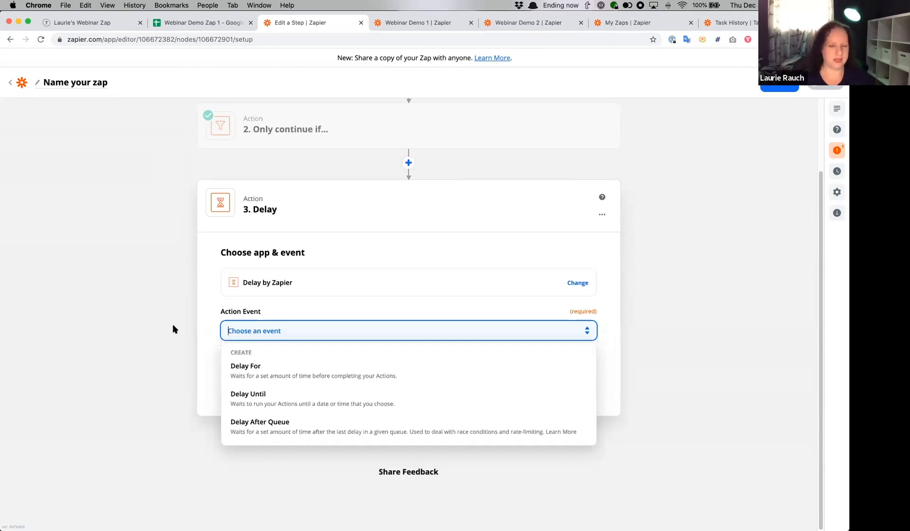
pyautogui.click(274, 392)
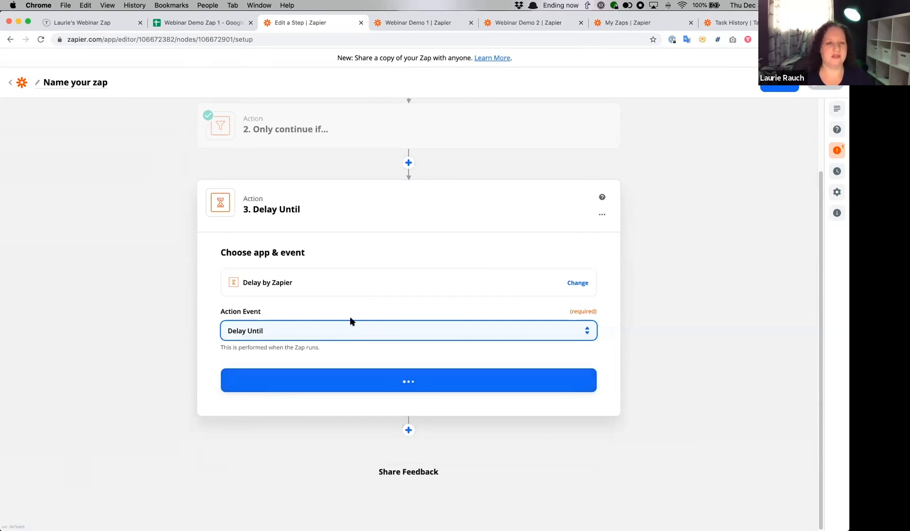
pyautogui.click(371, 380)
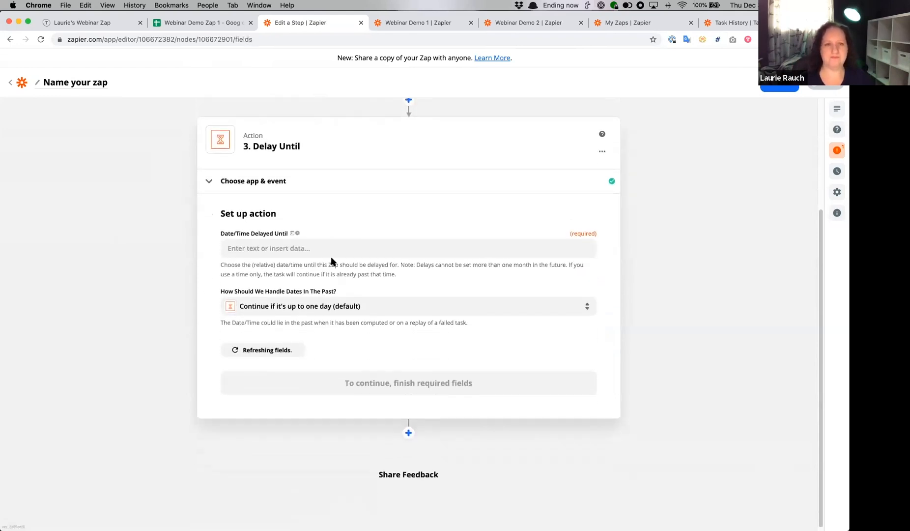
# - Set Date/Time Delayed Until to the calendar event's Start Time Pretty field followed by -2m
pyautogui.click(356, 245)
pyautogui.click(113, 240)
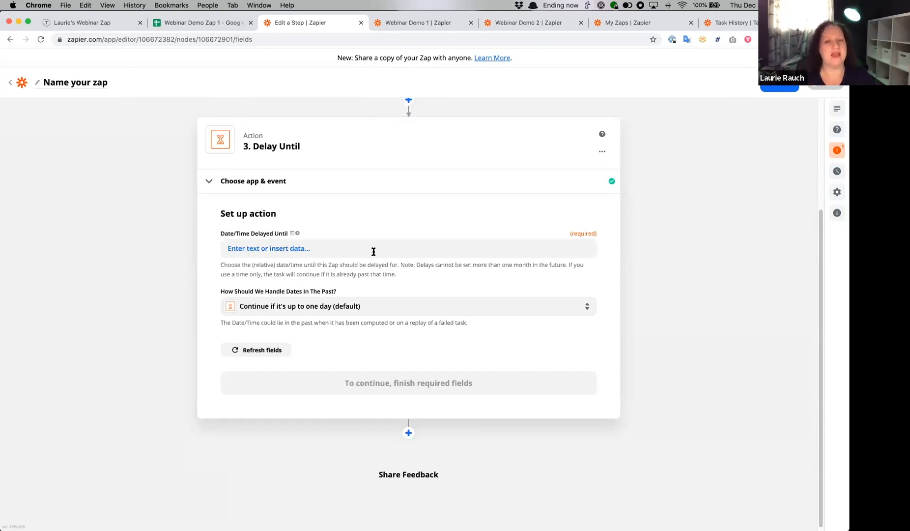
pyautogui.click(374, 250)
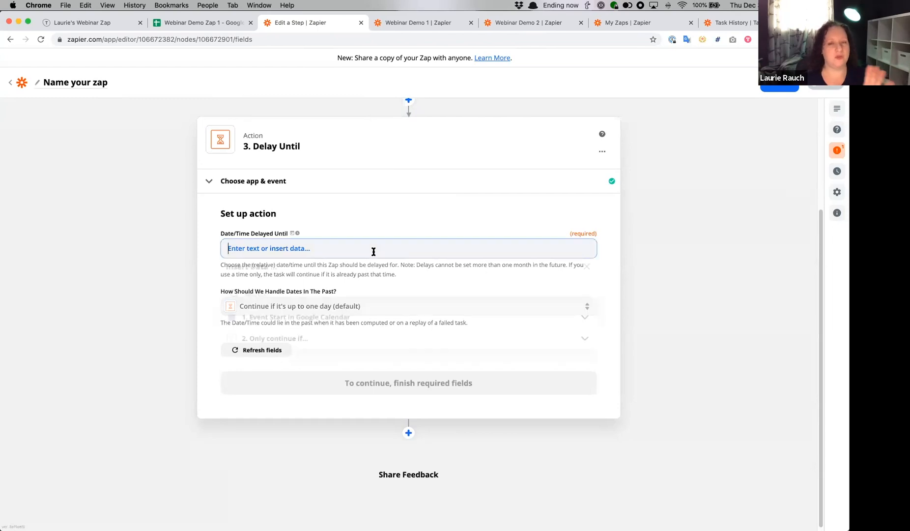
pyautogui.click(363, 322)
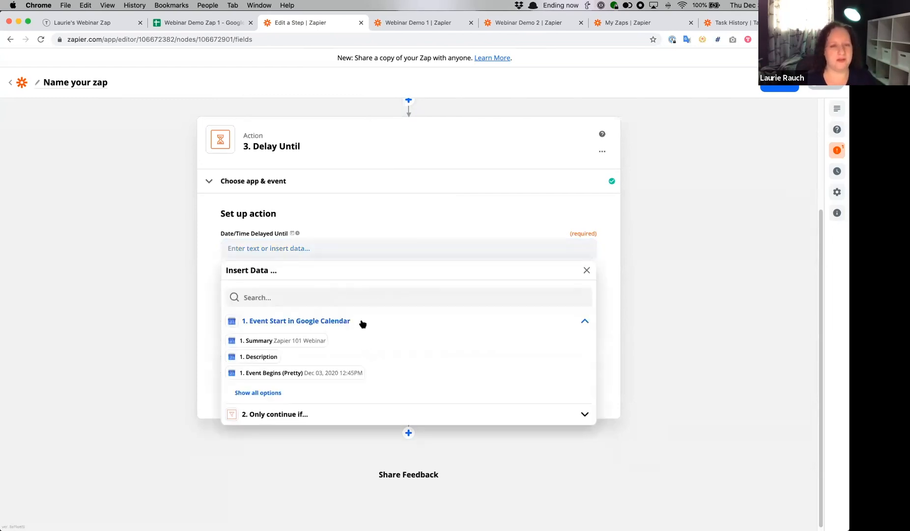
pyautogui.click(259, 392)
pyautogui.scroll(-1, 332, 353)
pyautogui.scroll(-2, 333, 351)
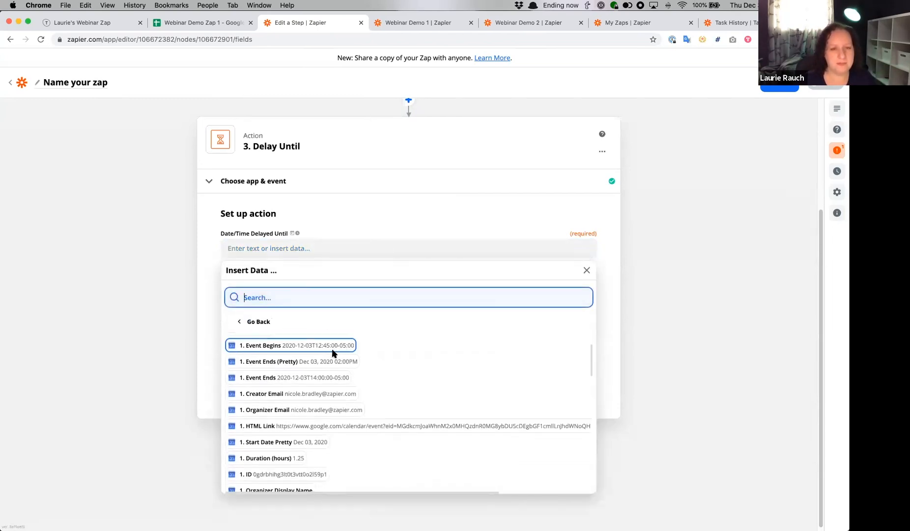
pyautogui.scroll(-2, 315, 445)
pyautogui.scroll(-3, 309, 450)
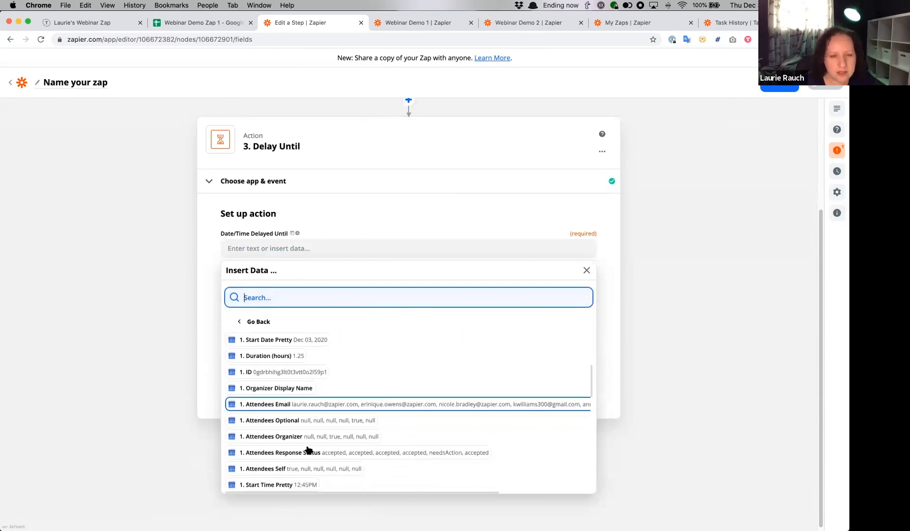
pyautogui.click(274, 411)
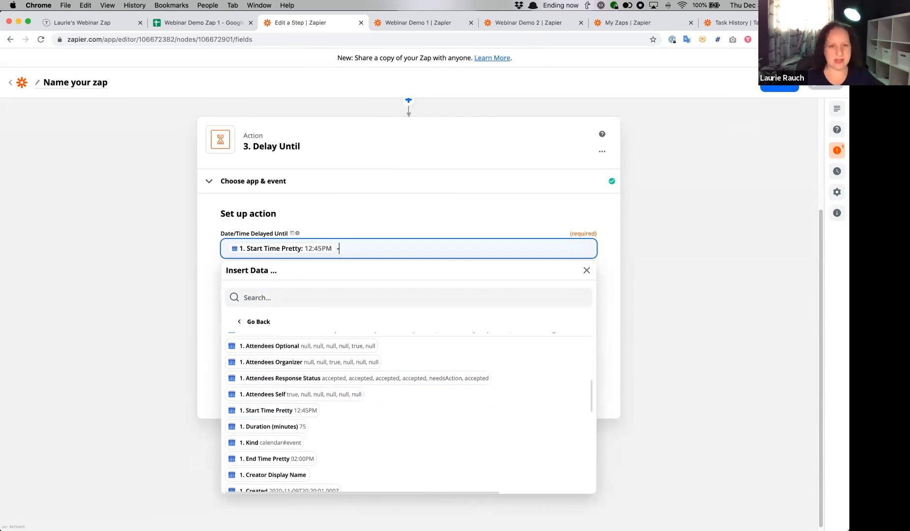
pyautogui.write('-2m')
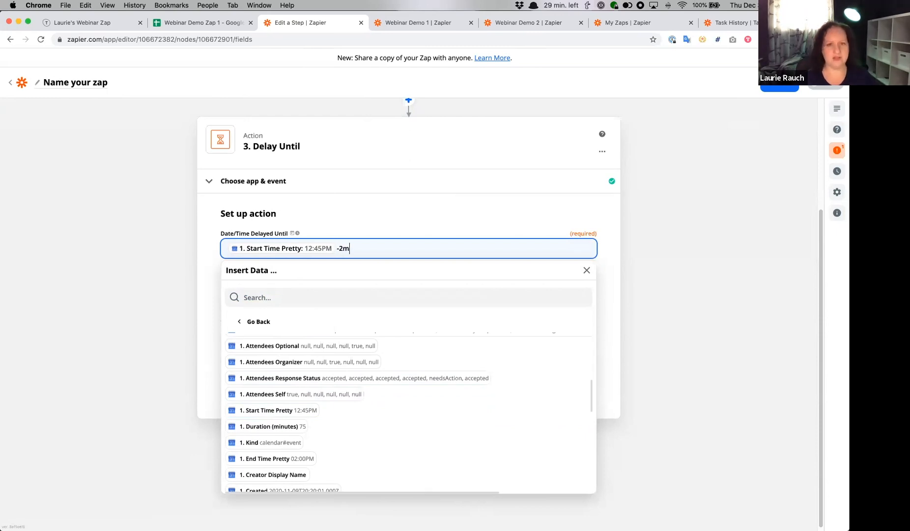
pyautogui.click(128, 269)
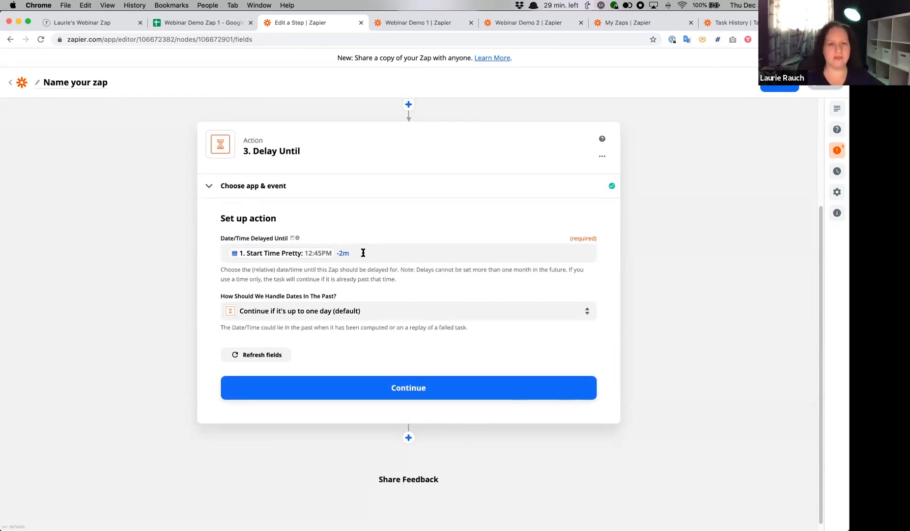
# - Continue to the Delay Until step's test and run it
pyautogui.click(417, 388)
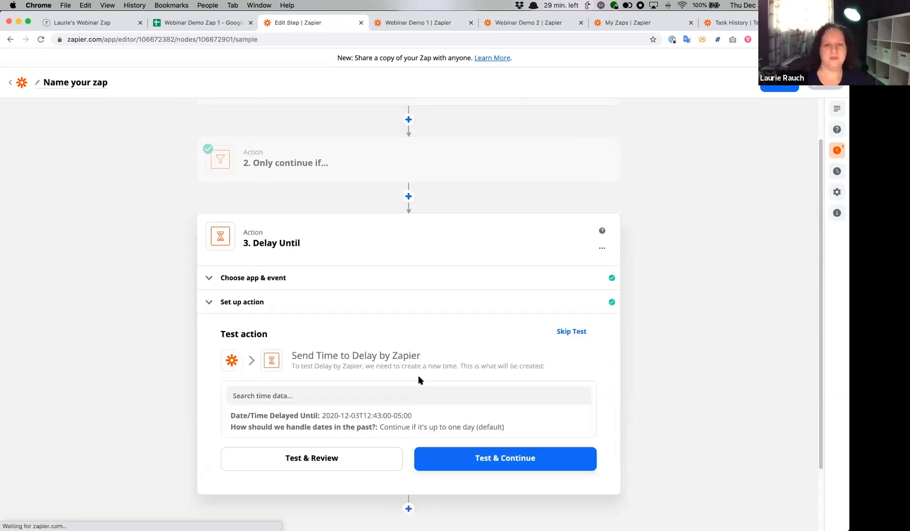
pyautogui.click(482, 458)
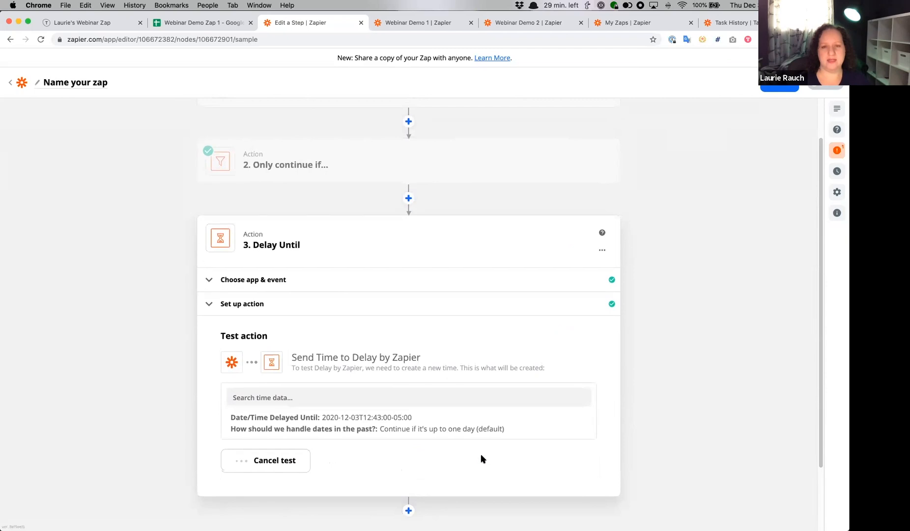
pyautogui.scroll(-2, 130, 361)
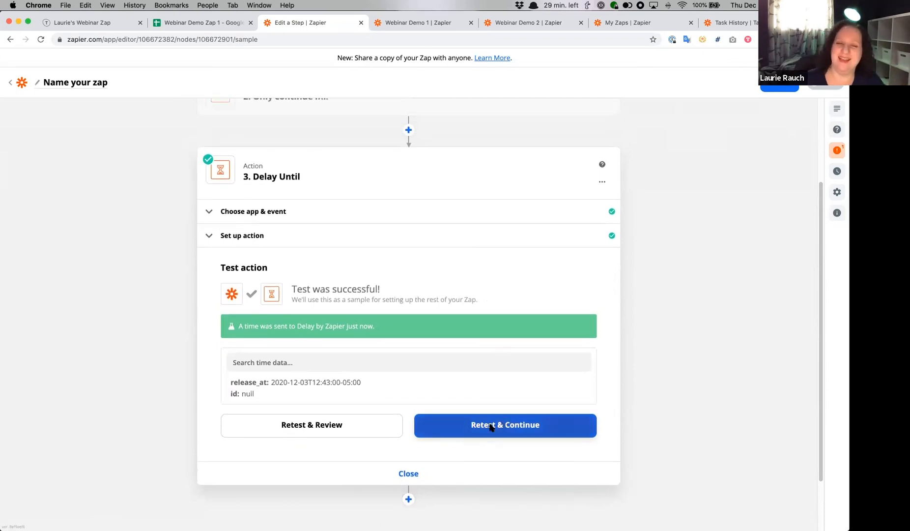
# - Add a Slack action after the Delay Until step with the Send Direct Message event and continue to its account choice
pyautogui.scroll(-2, 398, 425)
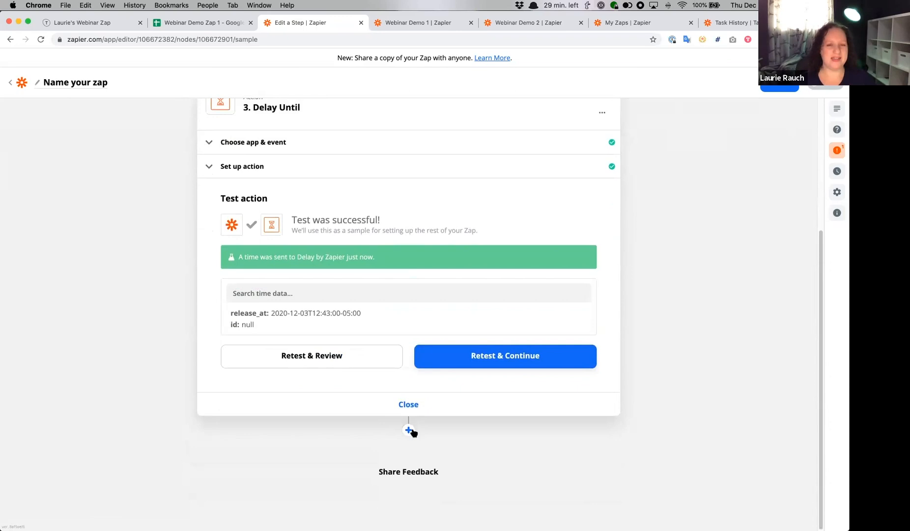
pyautogui.click(410, 428)
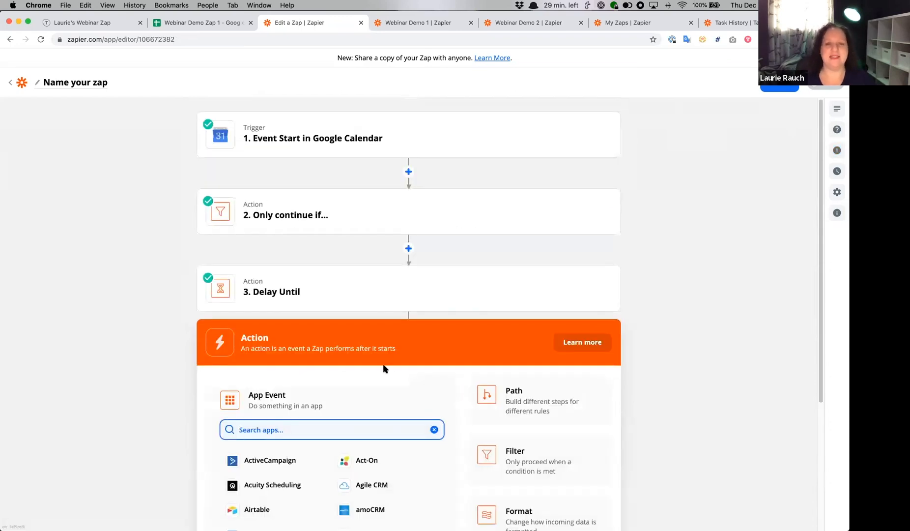
pyautogui.write('slack')
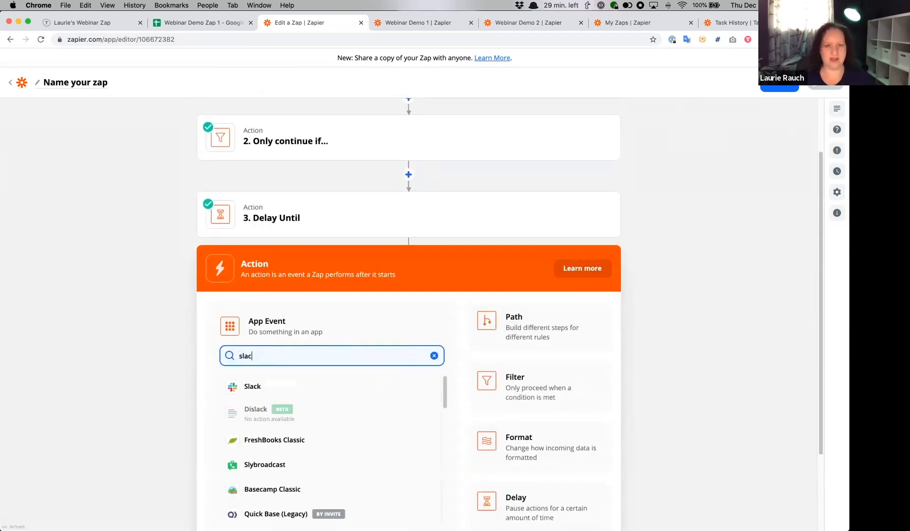
pyautogui.click(254, 387)
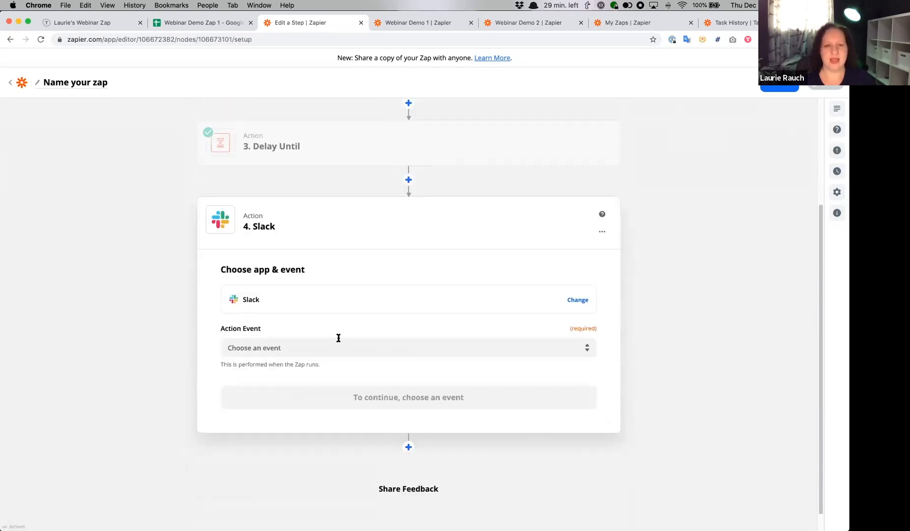
pyautogui.click(338, 338)
pyautogui.click(340, 405)
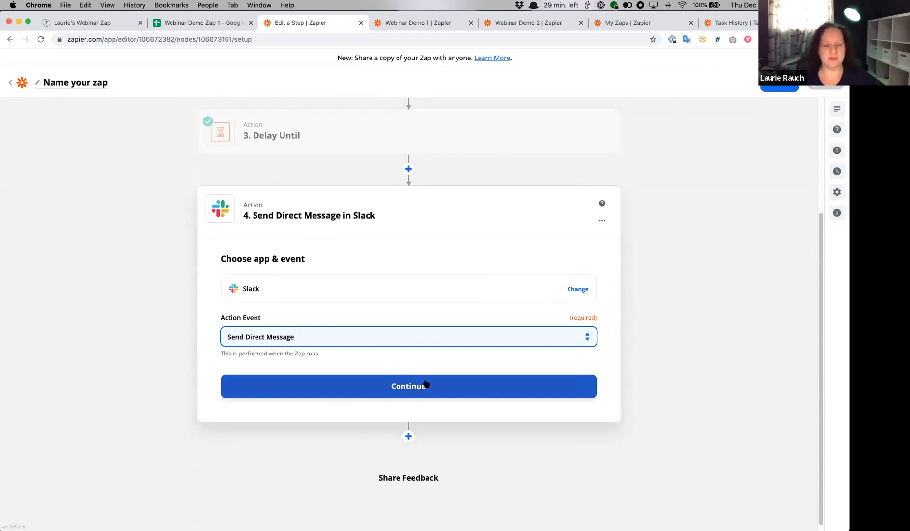
pyautogui.click(416, 384)
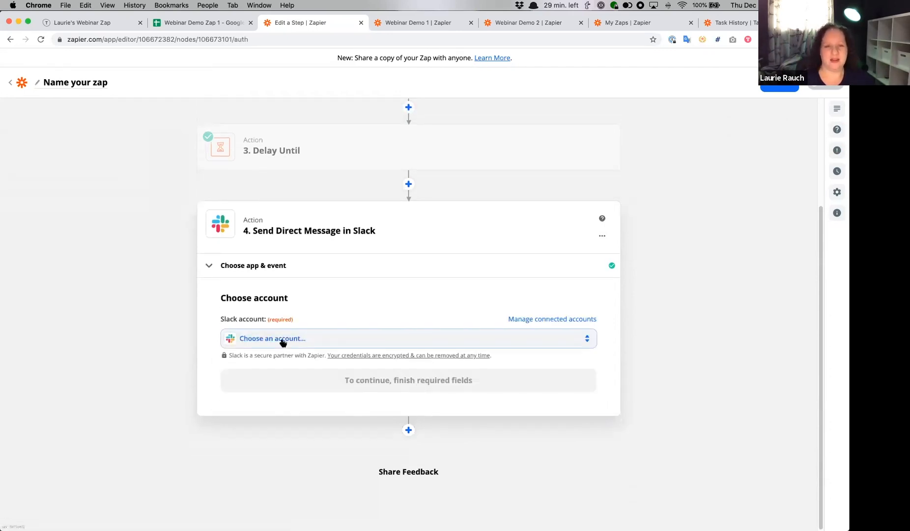
# - Choose the Zapier Slack account marked #2 for the direct message and continue to the action setup
pyautogui.click(282, 342)
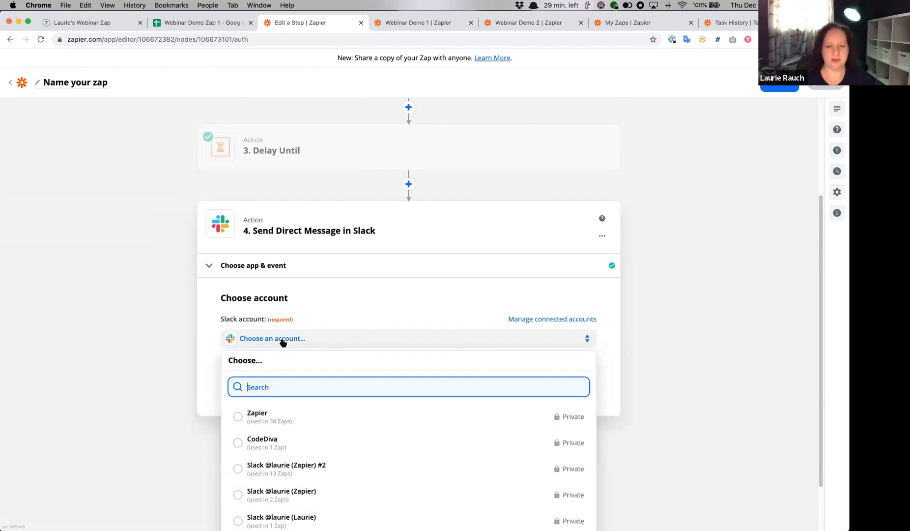
pyautogui.click(348, 469)
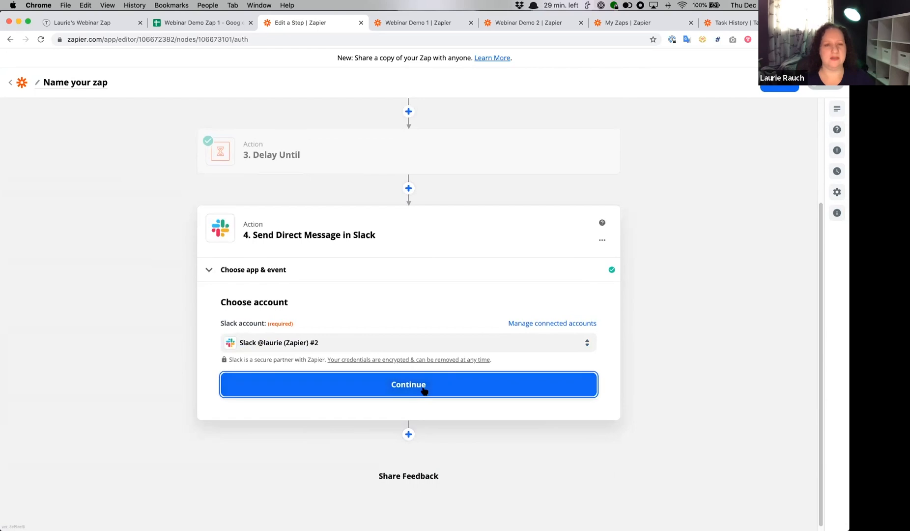
pyautogui.click(424, 389)
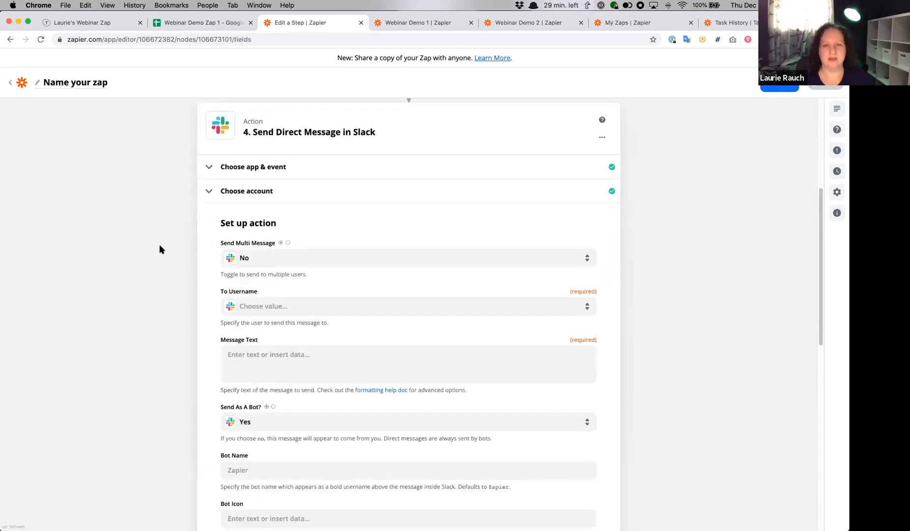
# - Set To Username to the account owner's own Slack username
pyautogui.click(321, 299)
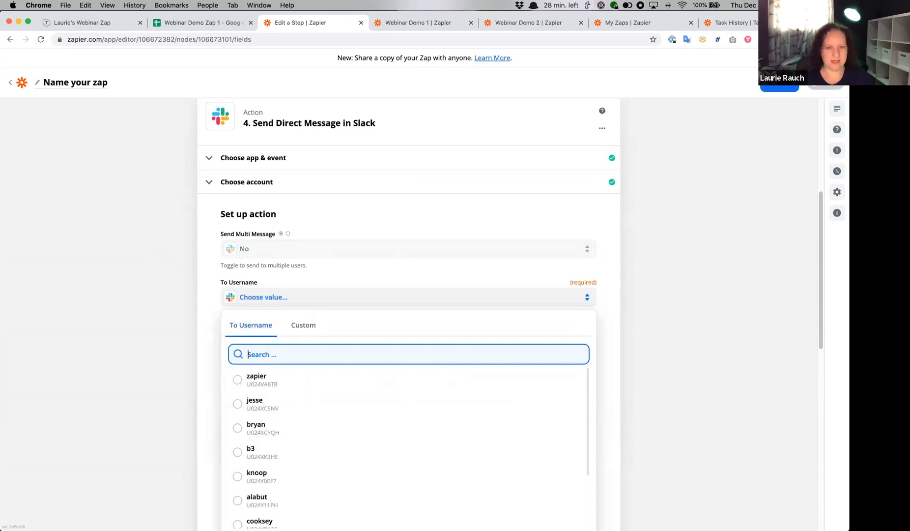
pyautogui.write('laurie')
pyautogui.click(304, 377)
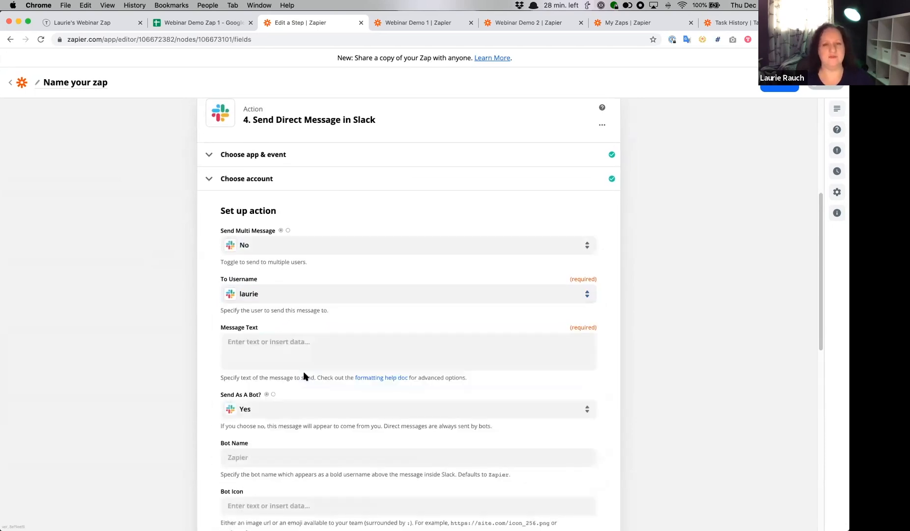
# - Write the Message Text "You have a meeting! Here's the link: " followed by the calendar event's Location field
pyautogui.scroll(-2, 285, 302)
pyautogui.click(286, 302)
pyautogui.write('Y')
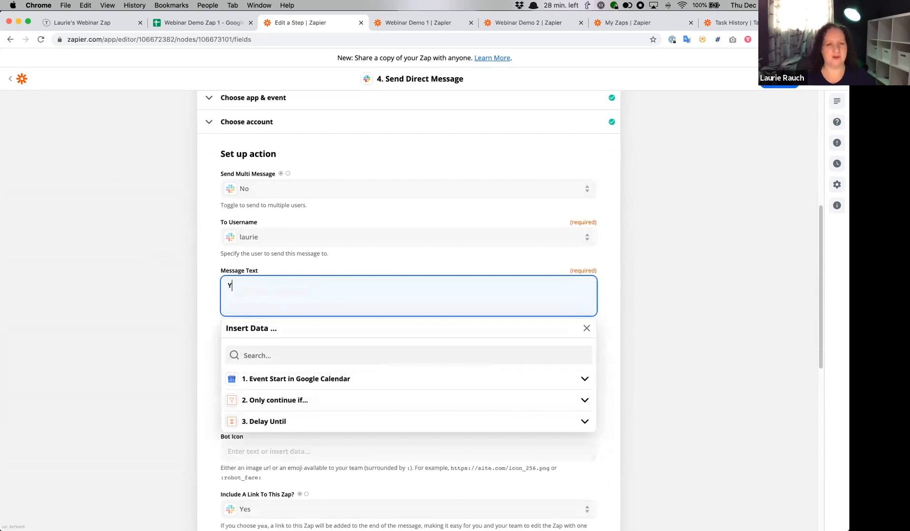
pyautogui.write('ou have a meeting')
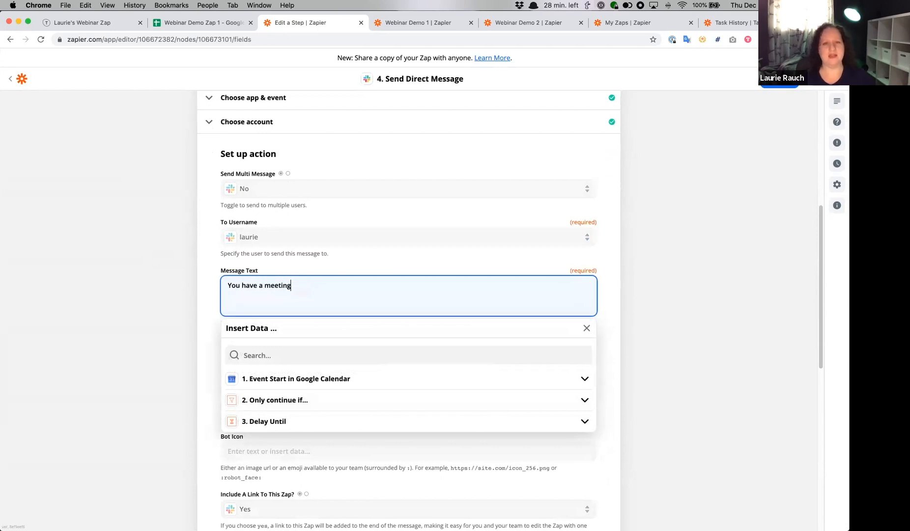
pyautogui.write("! Here's the link:")
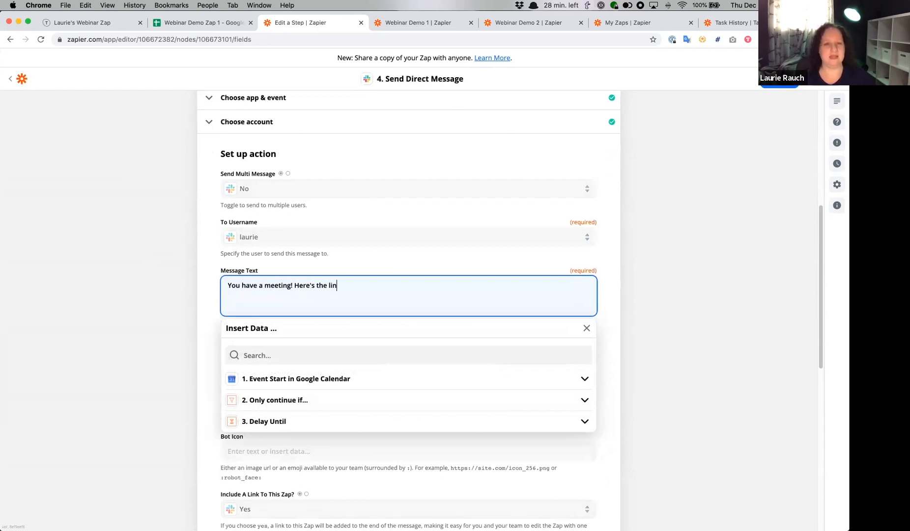
pyautogui.click(309, 378)
pyautogui.click(283, 449)
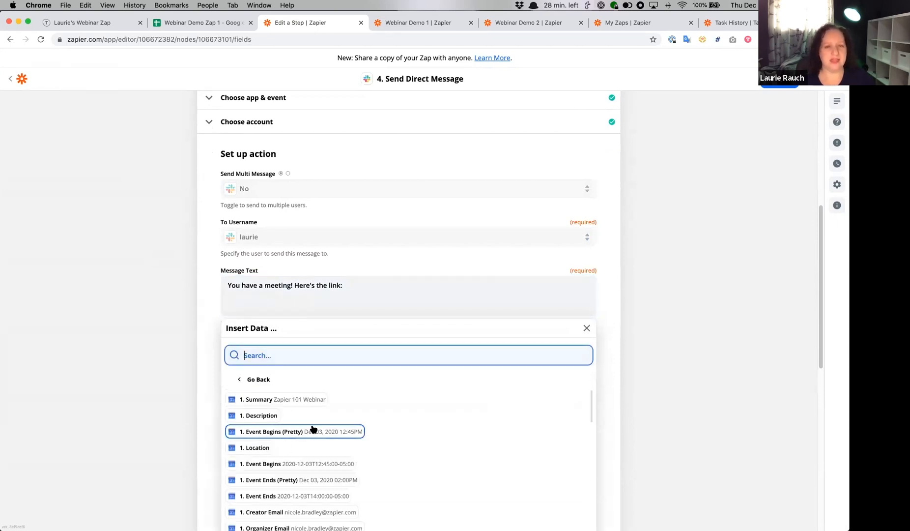
pyautogui.scroll(-3, 293, 393)
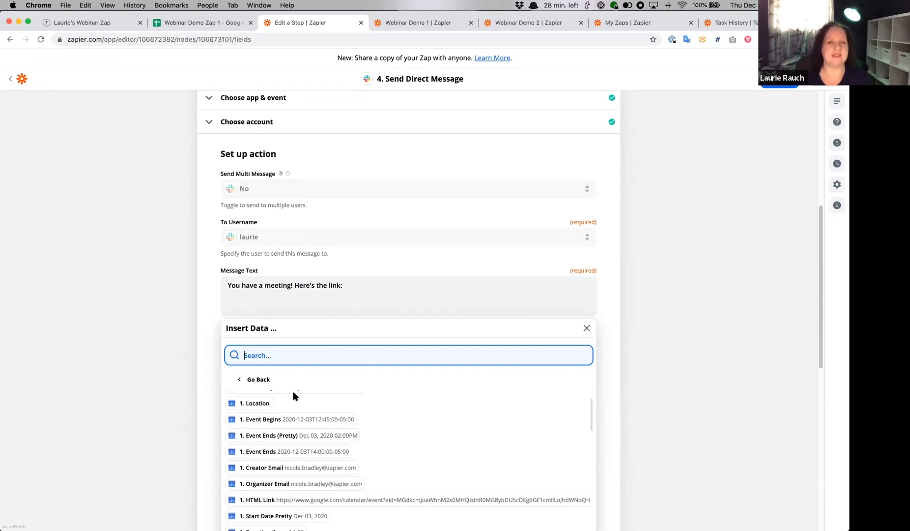
pyautogui.click(263, 405)
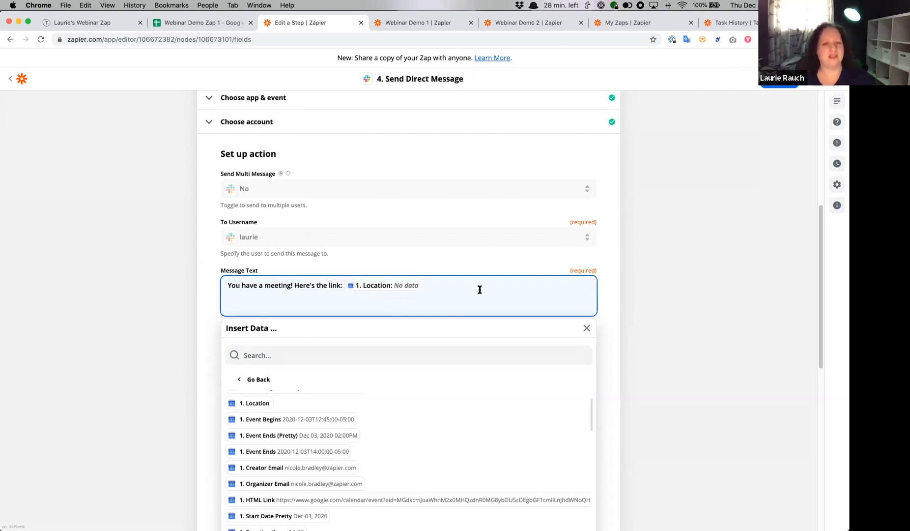
pyautogui.click(115, 284)
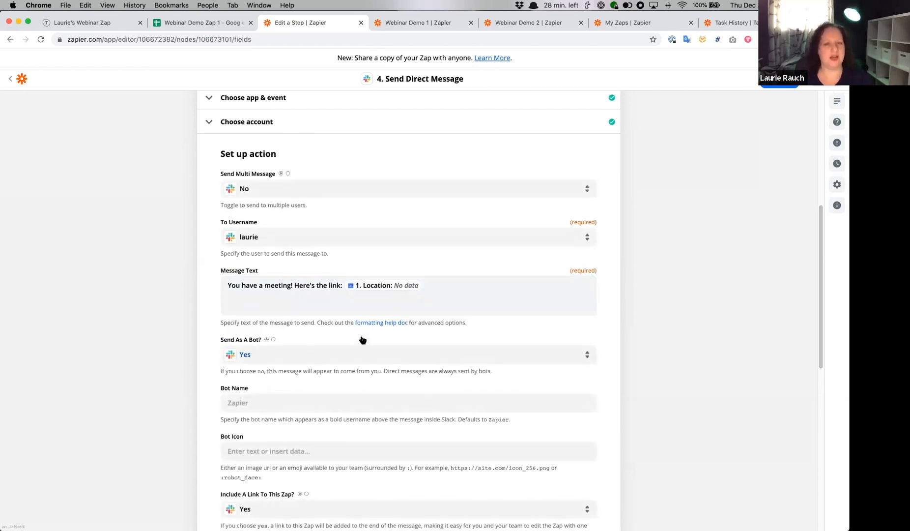
# - Set the Bot Name to Meeting Bot and the Bot Icon to :oscarthedoxie:
pyautogui.click(256, 402)
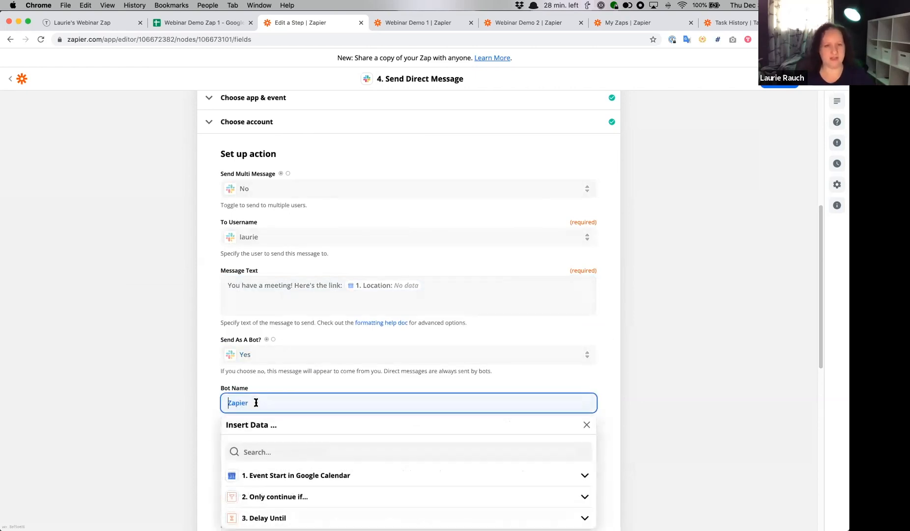
pyautogui.write('Meeting Bot')
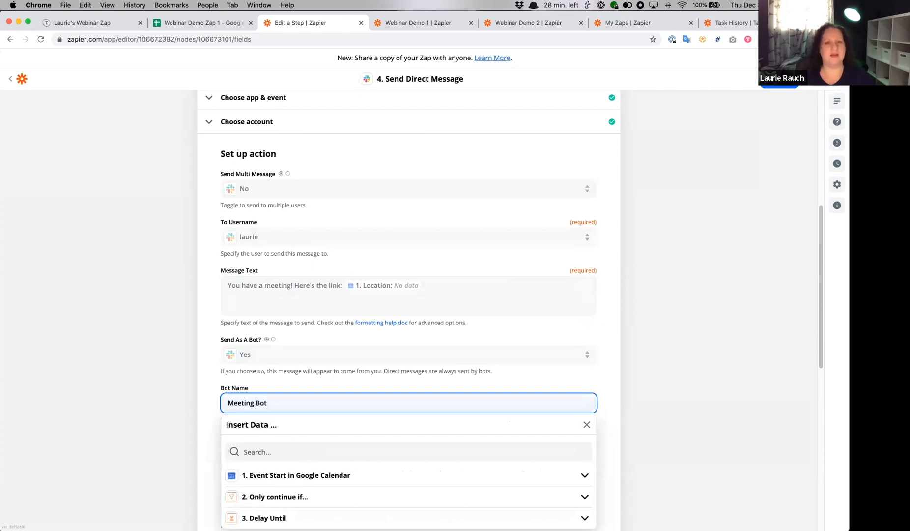
pyautogui.click(209, 401)
pyautogui.click(264, 450)
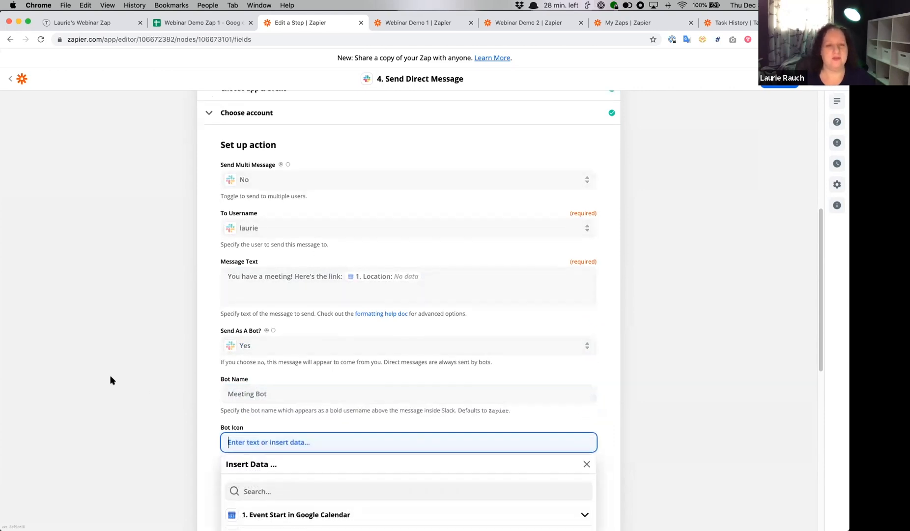
pyautogui.write(':o')
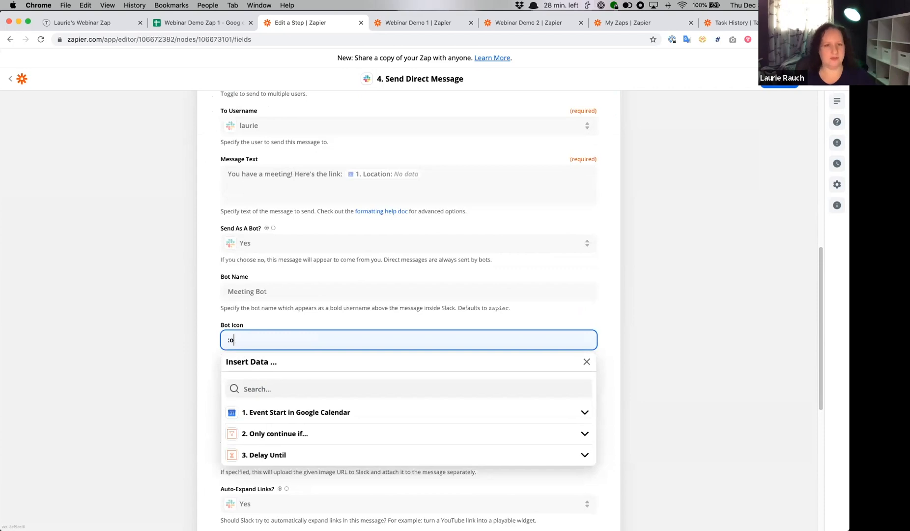
pyautogui.write('scarthedoxie:')
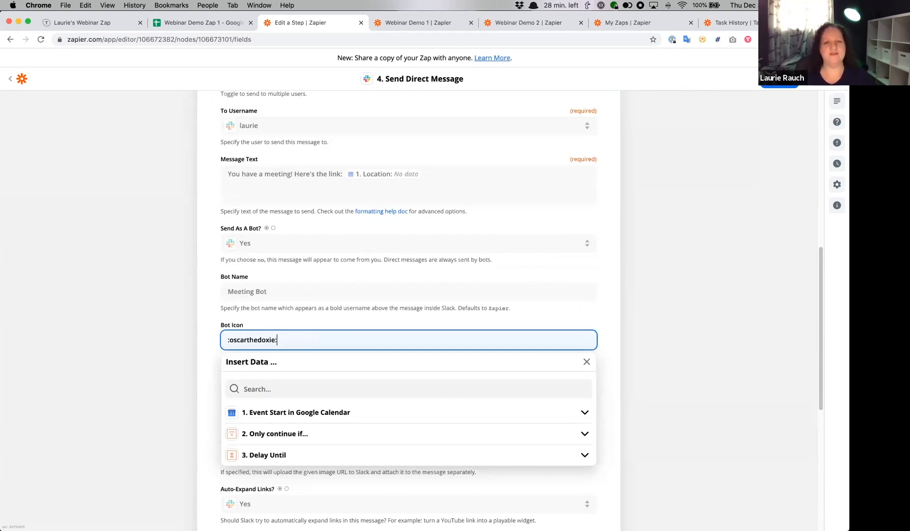
pyautogui.click(158, 337)
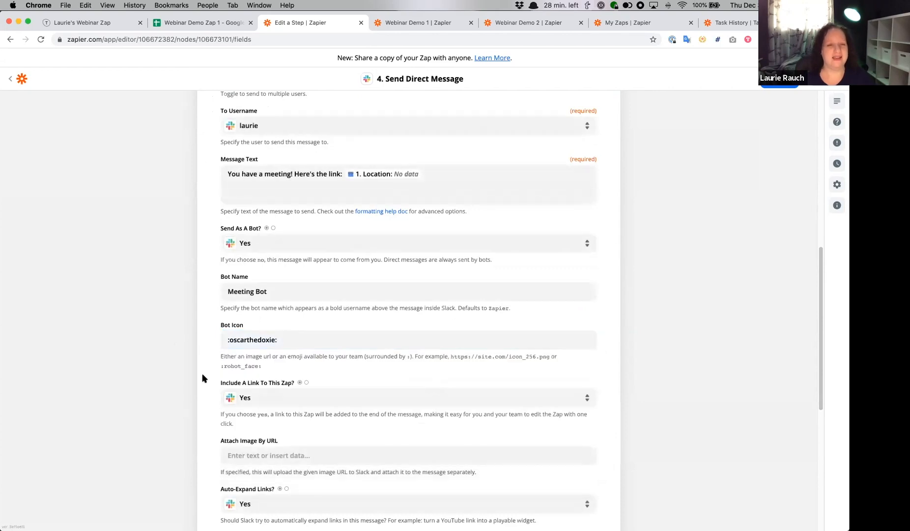
# - Set Include A Link To This Zap to No for the direct message
pyautogui.scroll(-2, 202, 374)
pyautogui.scroll(-5, 330, 374)
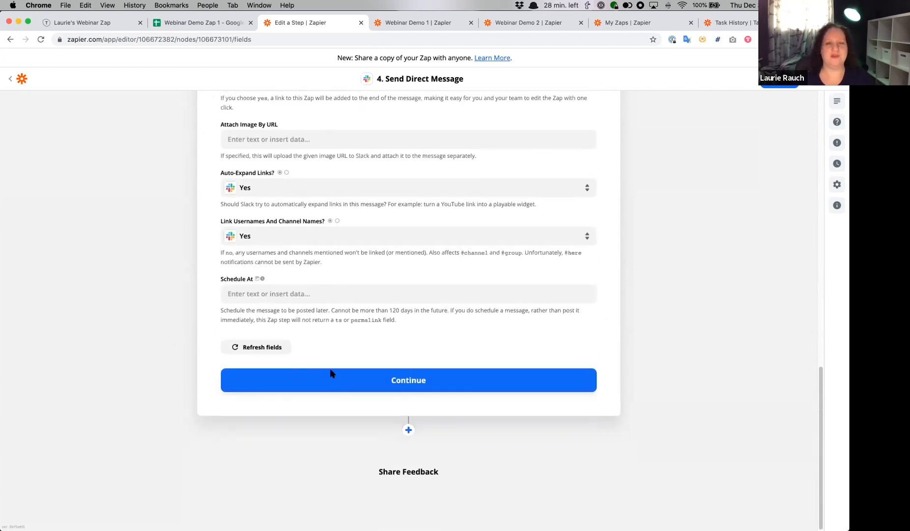
pyautogui.scroll(4, 349, 336)
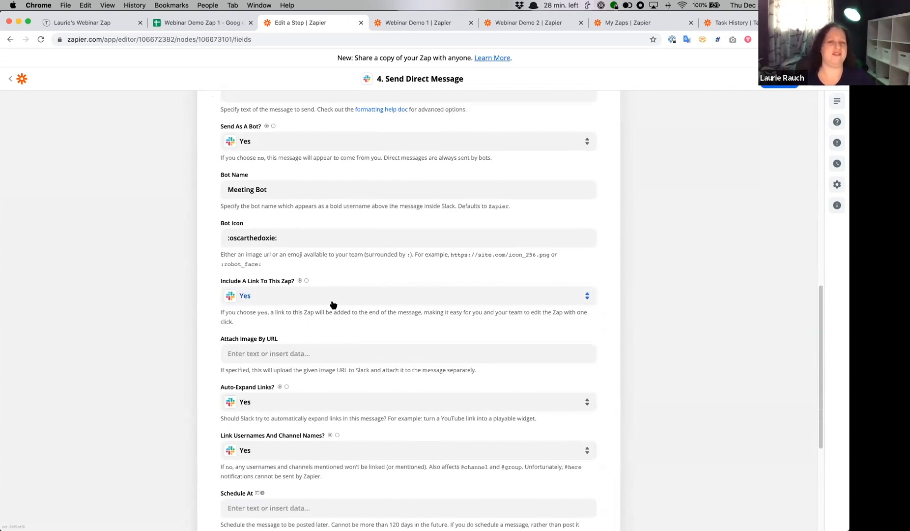
pyautogui.click(290, 296)
pyautogui.click(287, 398)
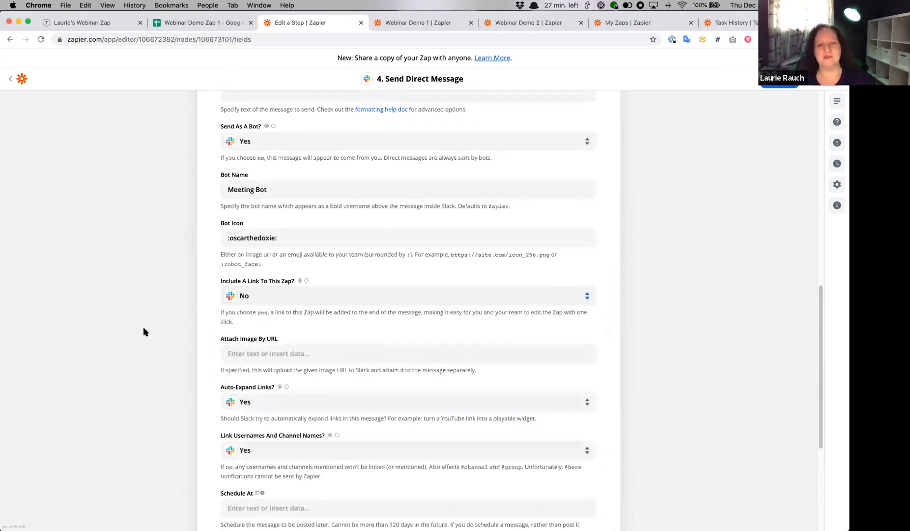
# - Continue to the Slack step's test, send the test message and review the returned data
pyautogui.scroll(-1, 144, 330)
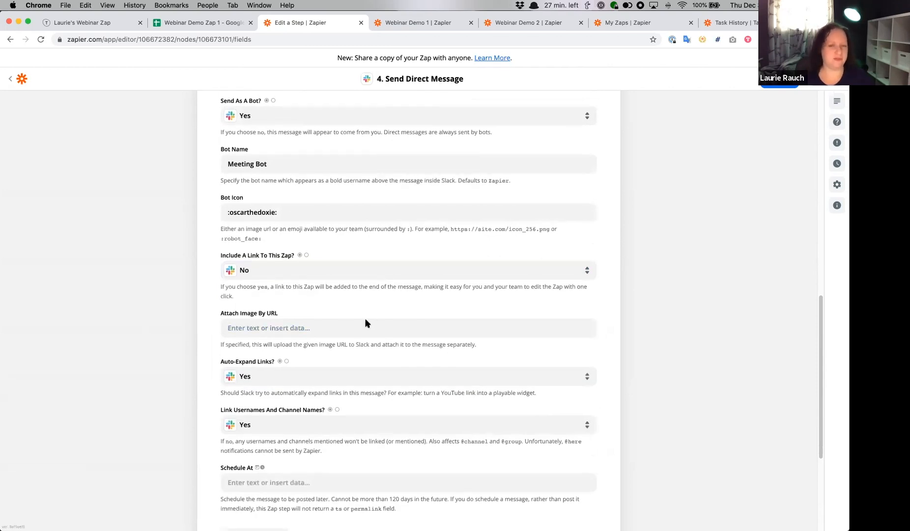
pyautogui.scroll(-6, 366, 323)
pyautogui.click(423, 389)
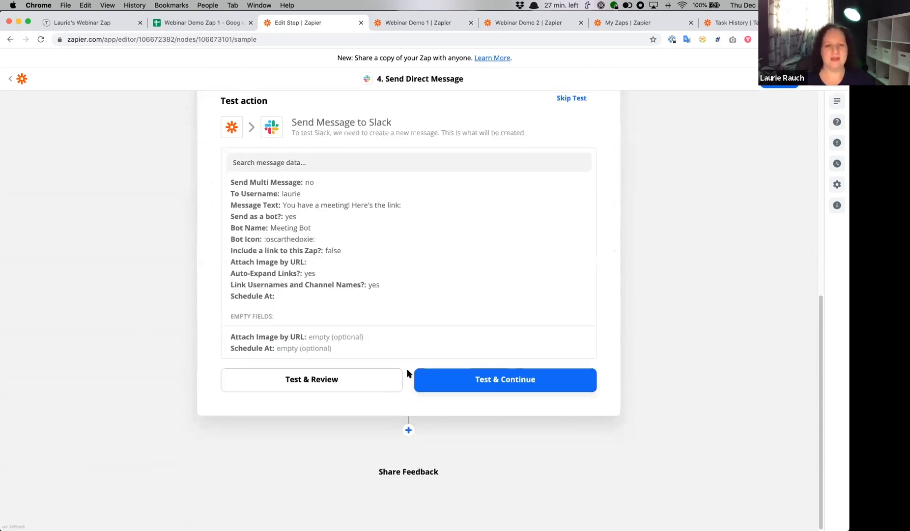
pyautogui.click(475, 380)
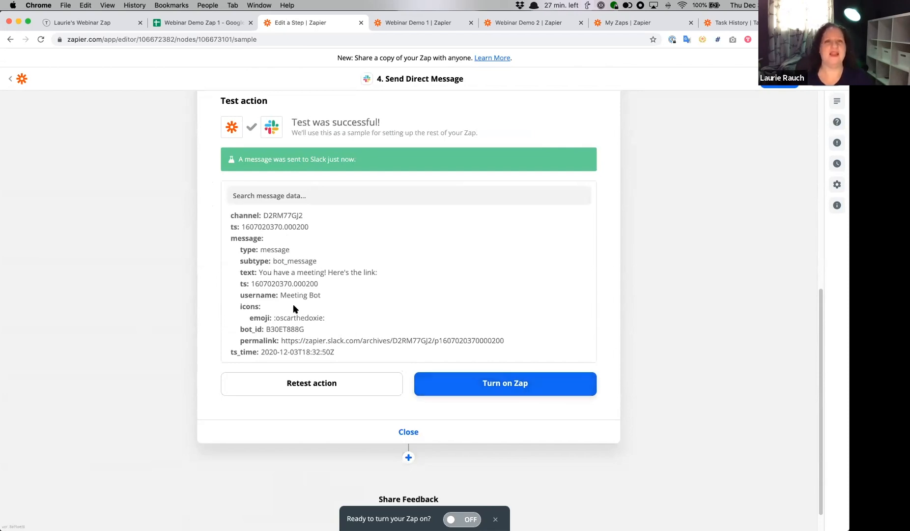
pyautogui.scroll(3, 314, 162)
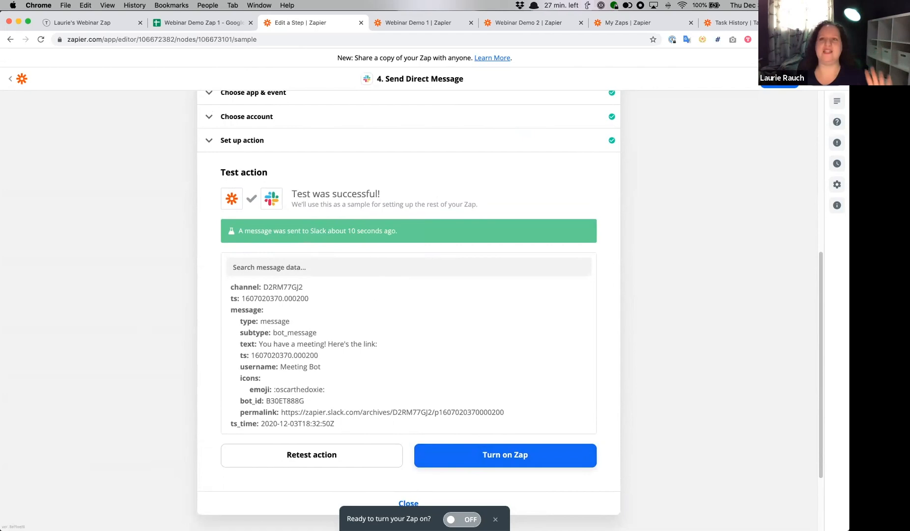
# - Switch to the Task History and open the successful Dec 02, 2020 14:02:54 run of You have a Zoom meeting
pyautogui.click(726, 26)
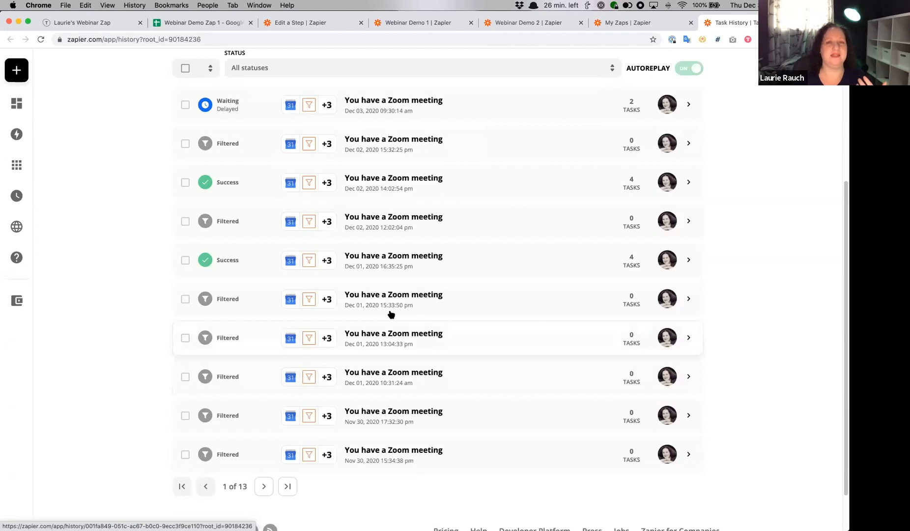
pyautogui.scroll(2, 81, 229)
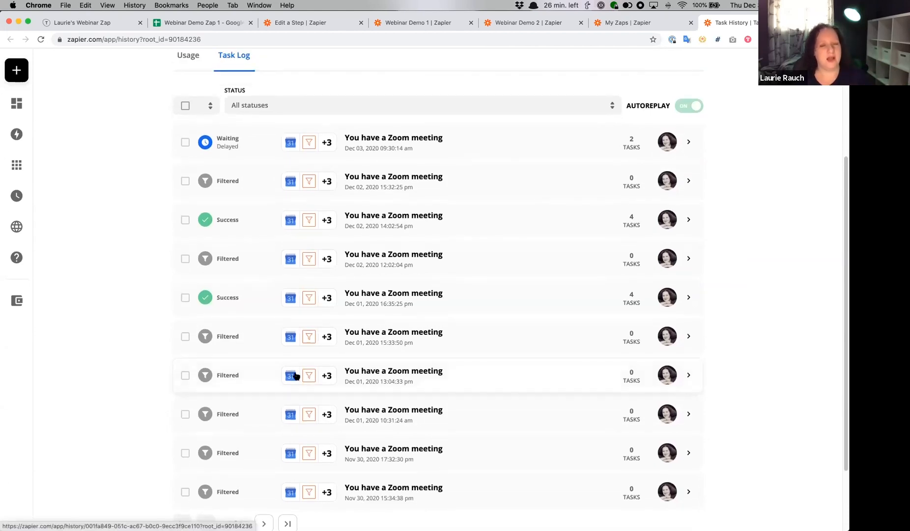
pyautogui.scroll(1, 266, 291)
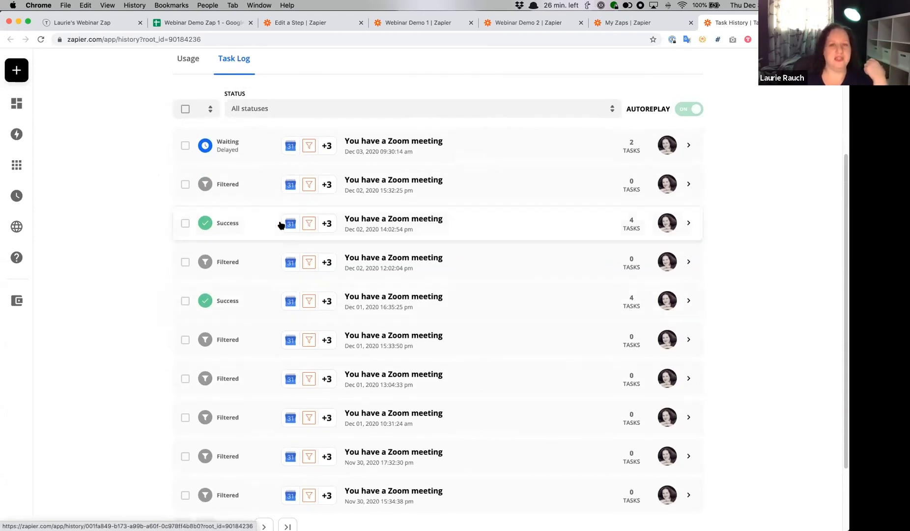
pyautogui.click(467, 228)
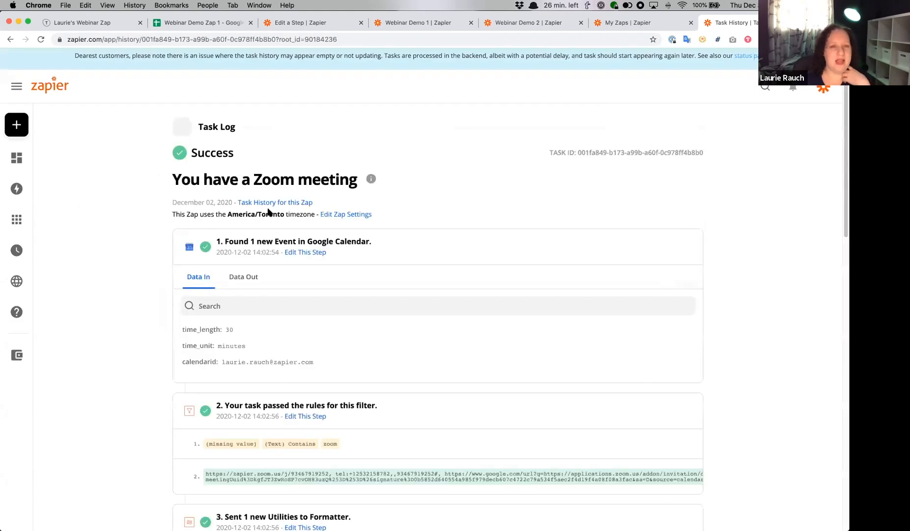
# - Examine the run's Google Calendar, filter, Formatter, Delay and Slack step data down to the Total Tasks Used
pyautogui.scroll(-3, 177, 186)
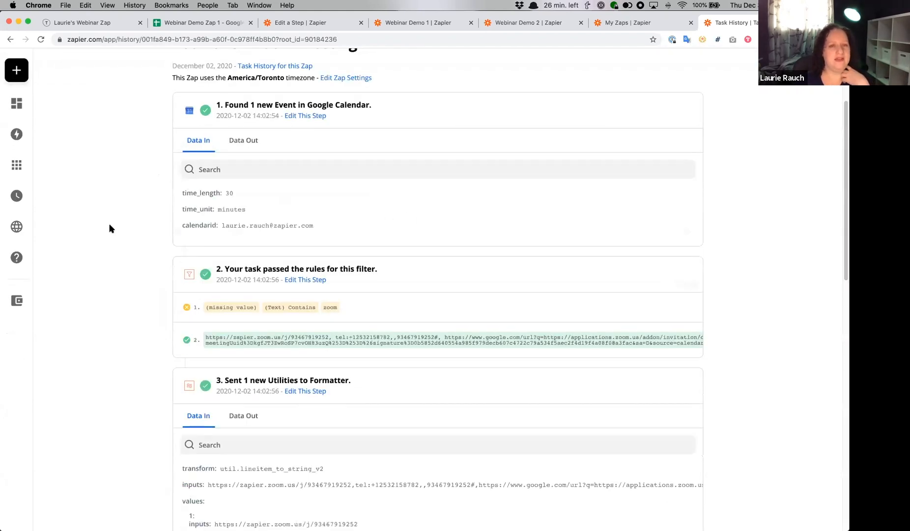
pyautogui.scroll(-2, 217, 241)
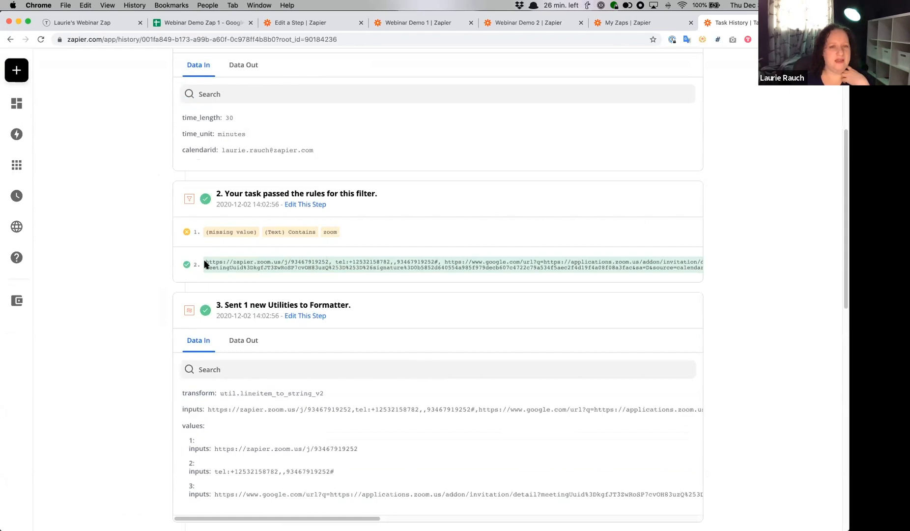
pyautogui.moveTo(205, 265); pyautogui.dragTo(494, 268)
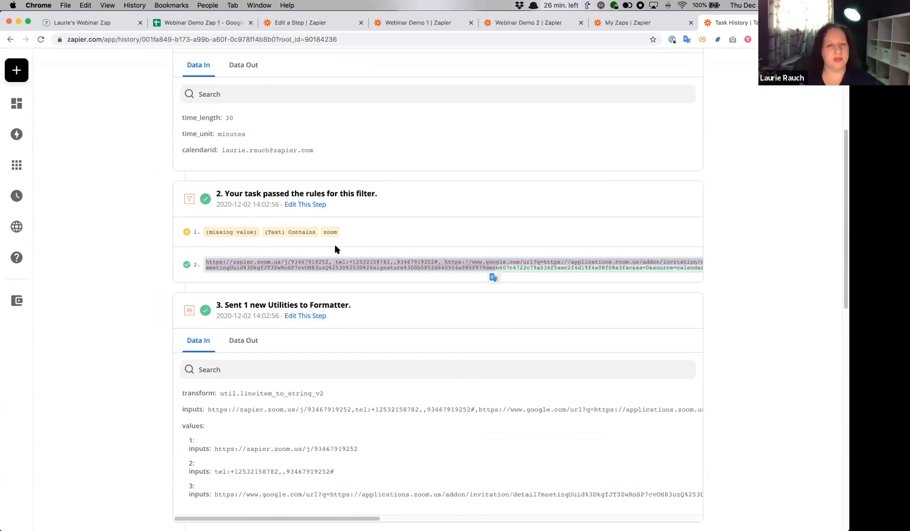
pyautogui.scroll(-5, 334, 243)
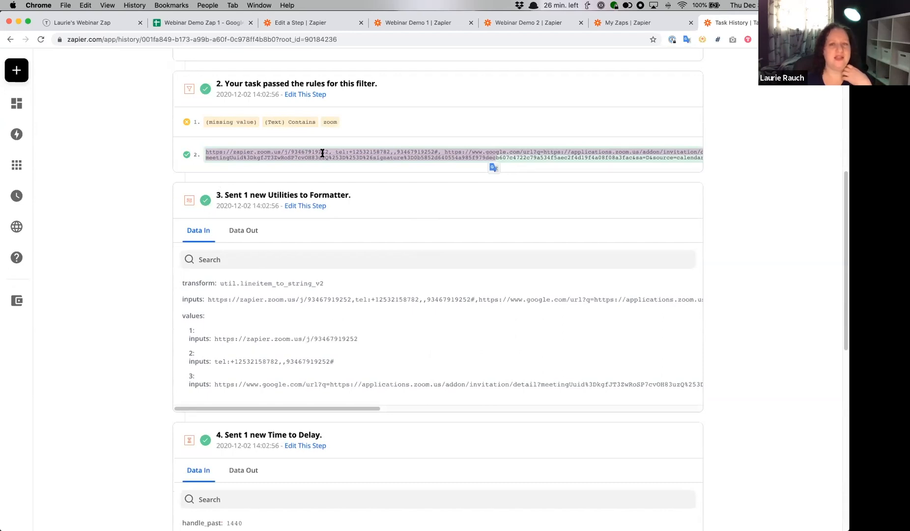
pyautogui.scroll(-1, 305, 188)
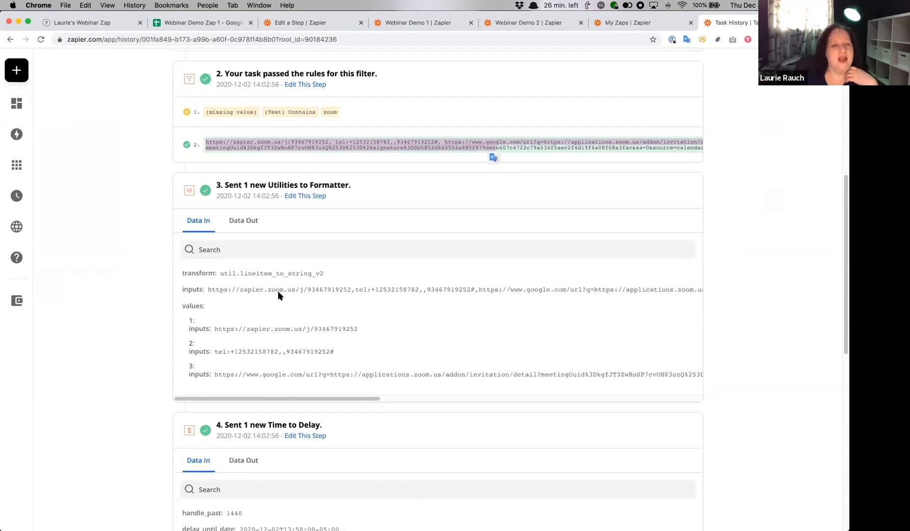
pyautogui.scroll(-5, 168, 287)
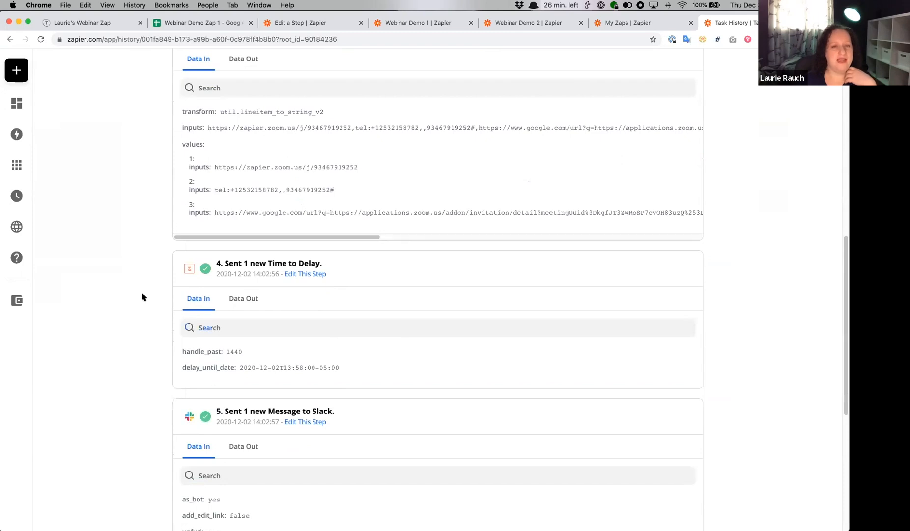
pyautogui.scroll(-4, 397, 359)
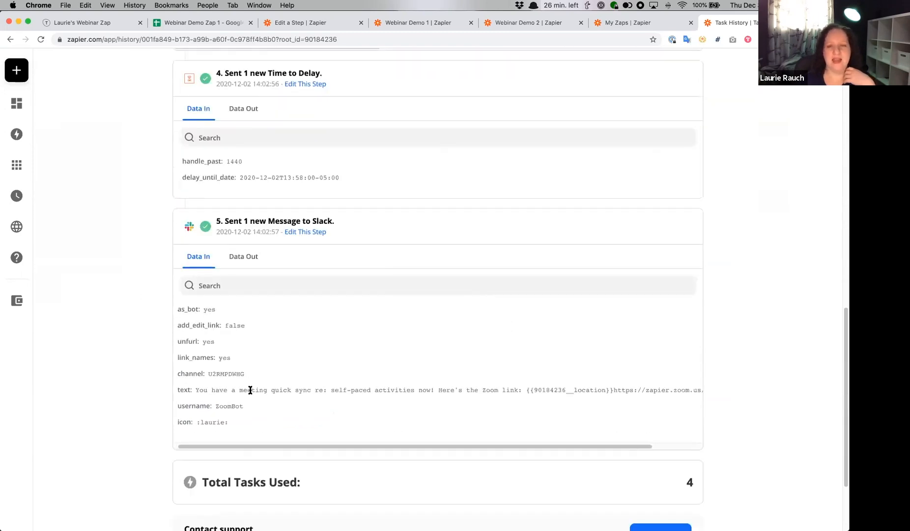
pyautogui.scroll(-2, 250, 391)
pyautogui.doubleClick(690, 410)
# - Go through the run's steps again from the filter to the Slack message to see which count towards Total Tasks Used
pyautogui.scroll(12, 291, 278)
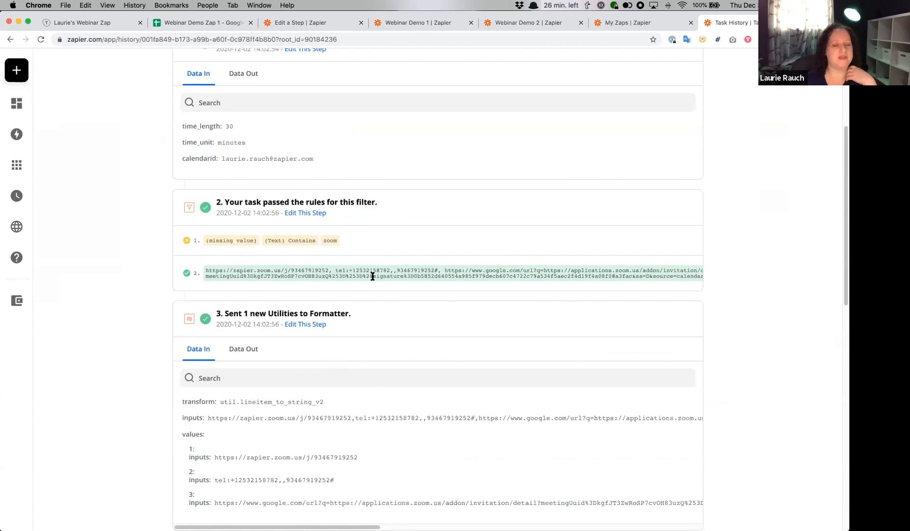
pyautogui.scroll(-5, 372, 273)
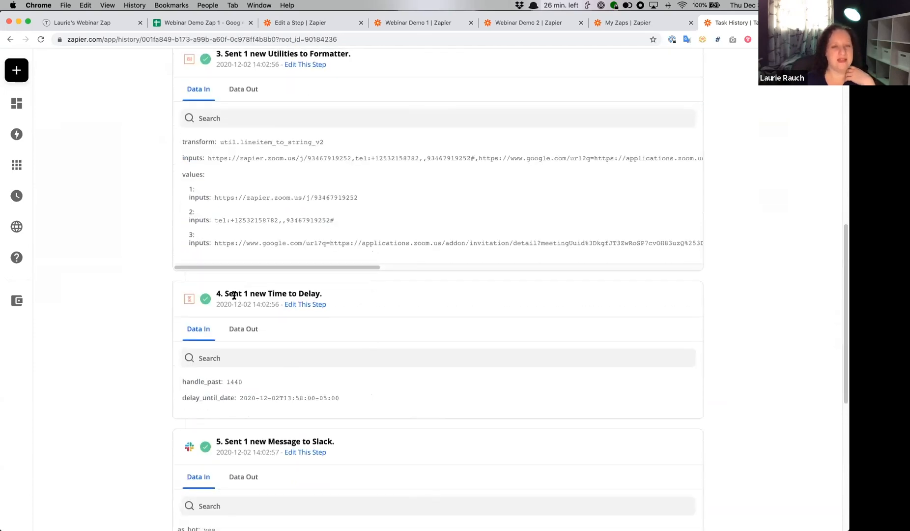
pyautogui.scroll(-3, 438, 308)
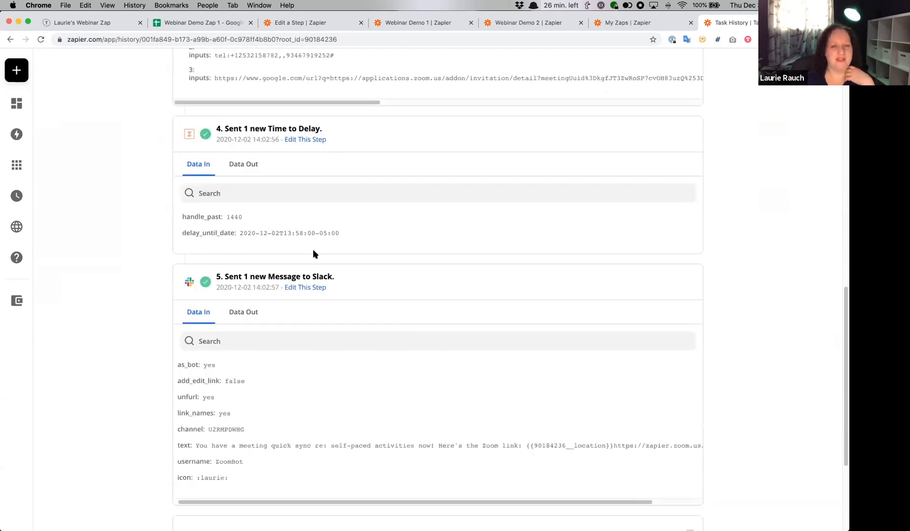
pyautogui.scroll(-3, 450, 257)
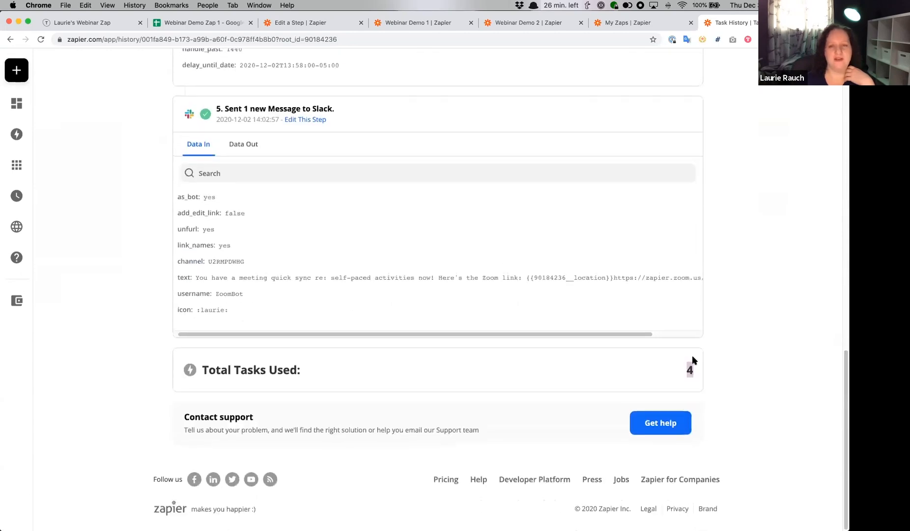
# - Return to the task log and open the filtered Dec 03, 2020 12:22:43 run to examine its stopped steps and task usage
pyautogui.click(11, 39)
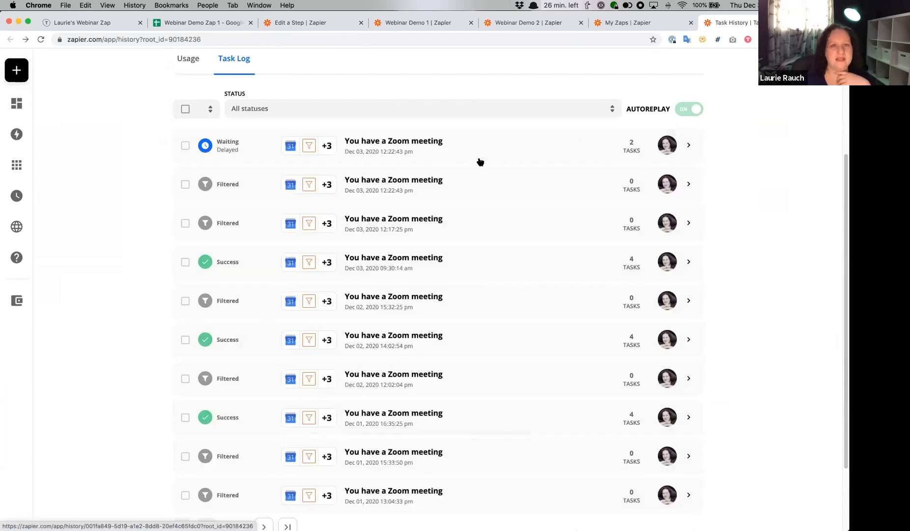
pyautogui.click(476, 187)
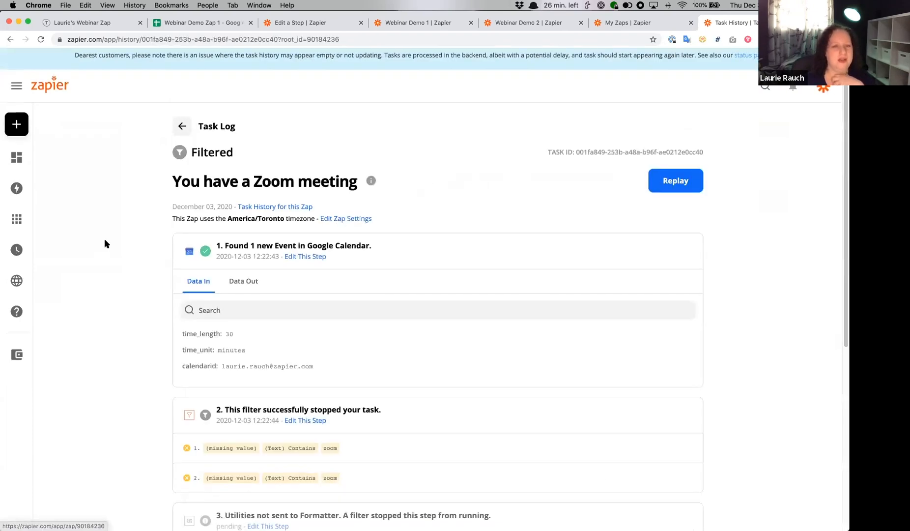
pyautogui.scroll(-3, 263, 200)
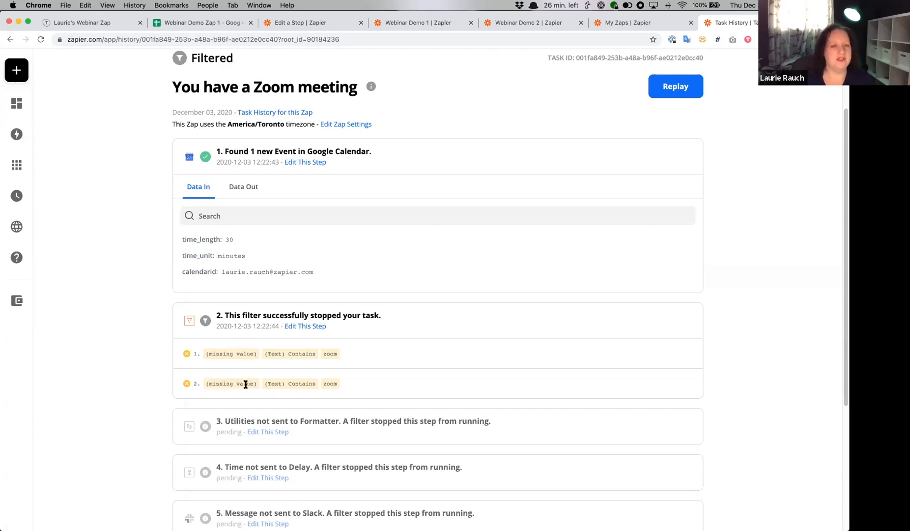
pyautogui.scroll(-5, 455, 305)
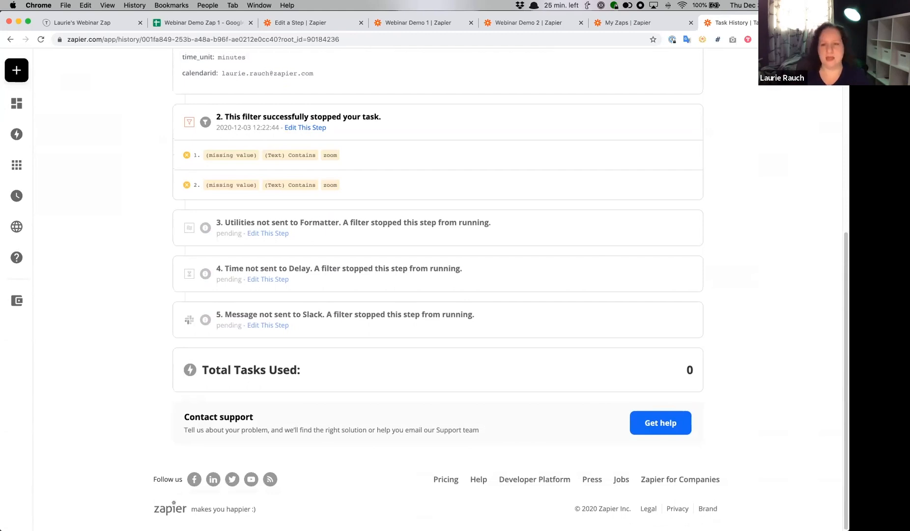
# - View the Task History usage for all Zaps and close that browser tab
pyautogui.moveTo(16, 194)
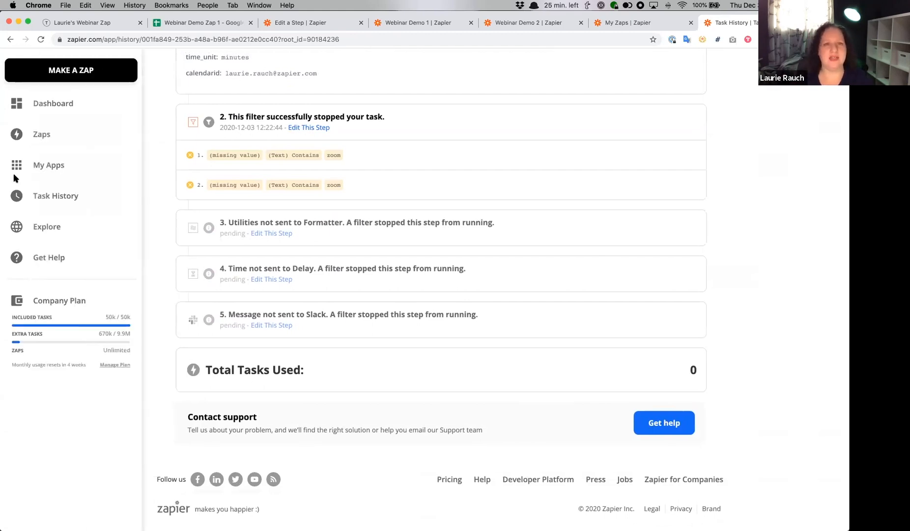
pyautogui.click(54, 195)
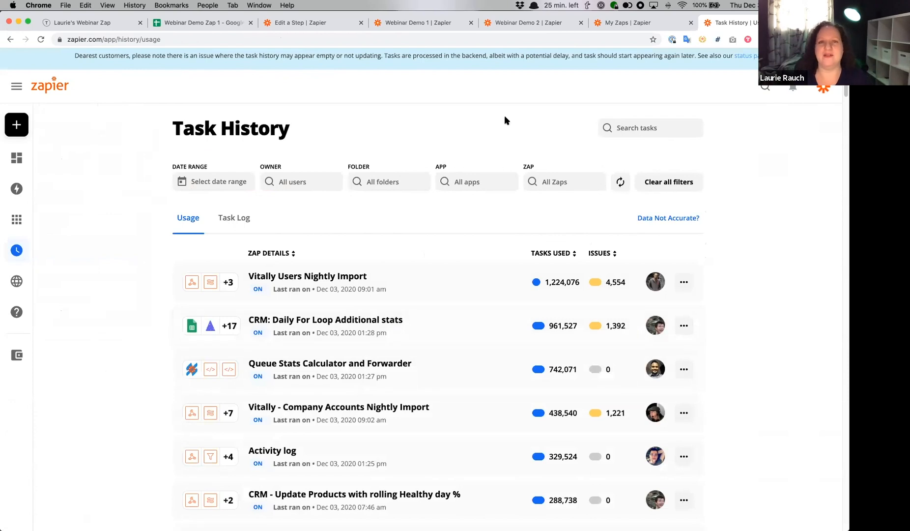
pyautogui.press('super+w')
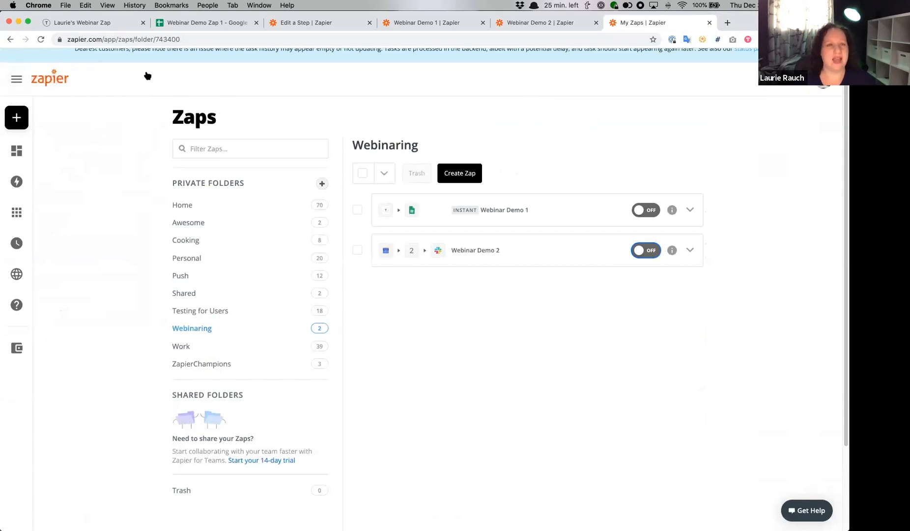
# - Check the available accounts in the profile options of the Zaps page and close them without switching
pyautogui.scroll(1, 120, 255)
pyautogui.scroll(-1, 692, 93)
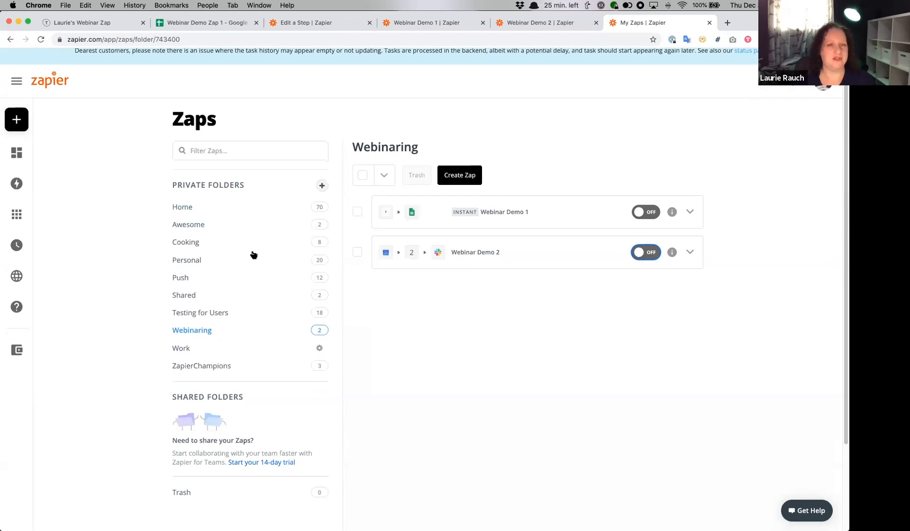
pyautogui.click(824, 87)
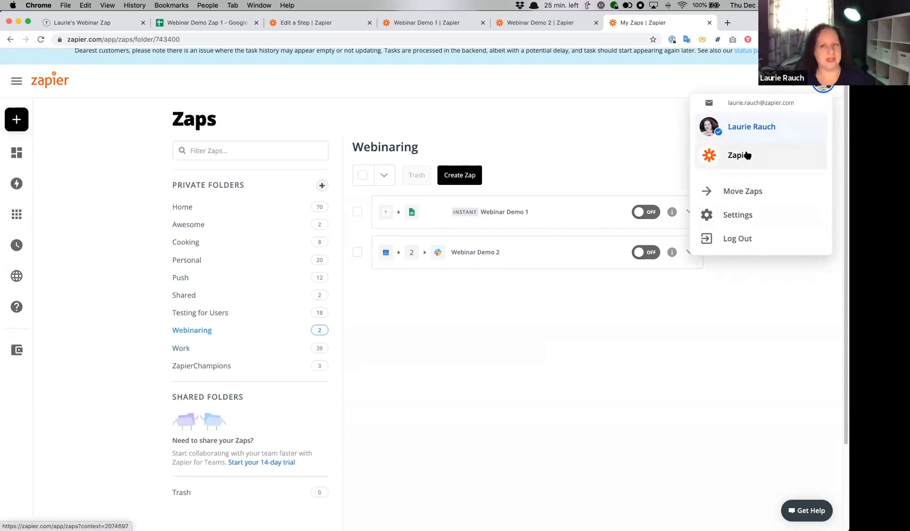
pyautogui.click(542, 132)
# - Open the Explore page, look through its suggestions and browse the By role list
pyautogui.moveTo(16, 152)
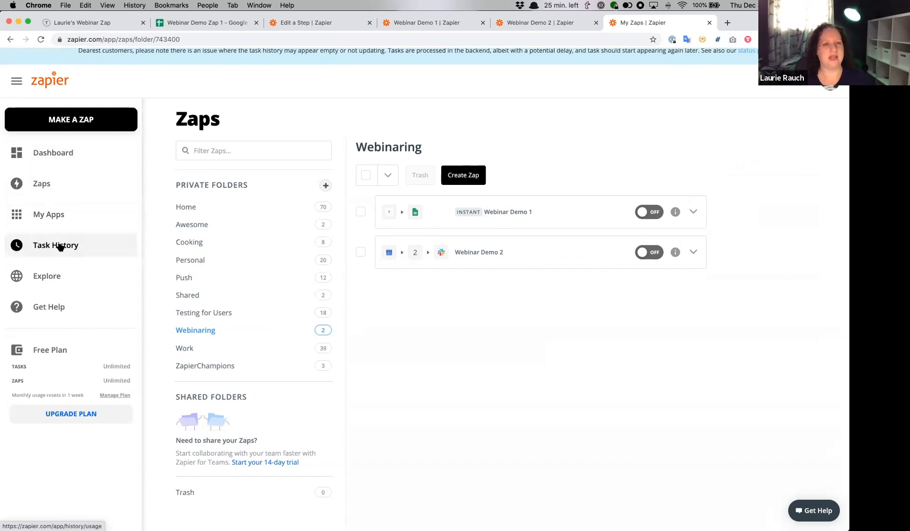
pyautogui.click(48, 283)
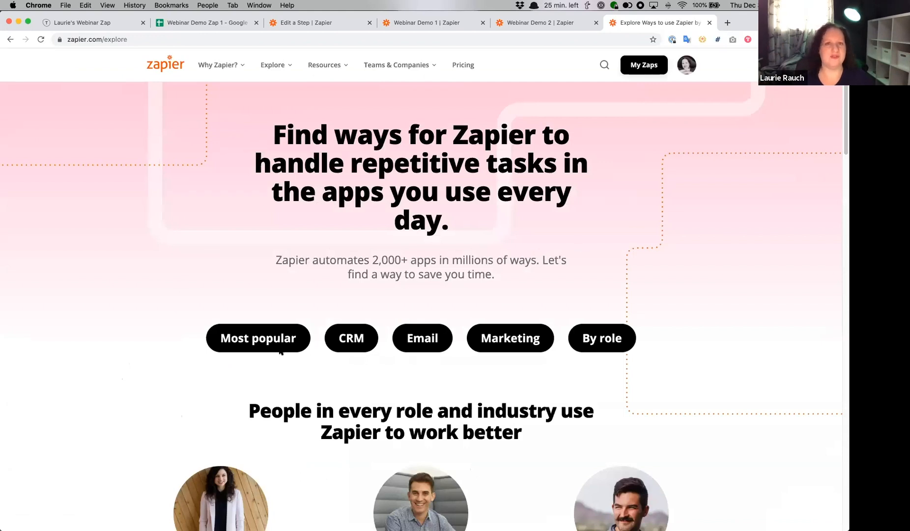
pyautogui.scroll(-5, 464, 224)
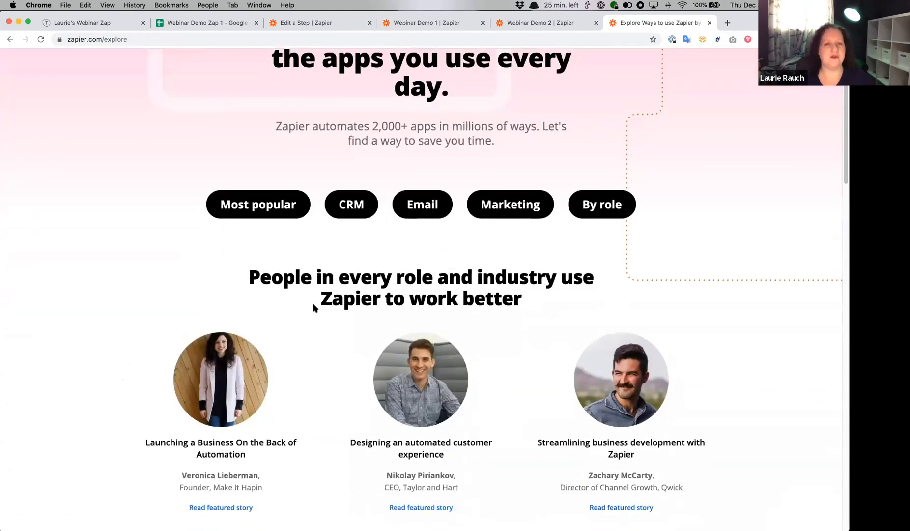
pyautogui.scroll(-2, 314, 303)
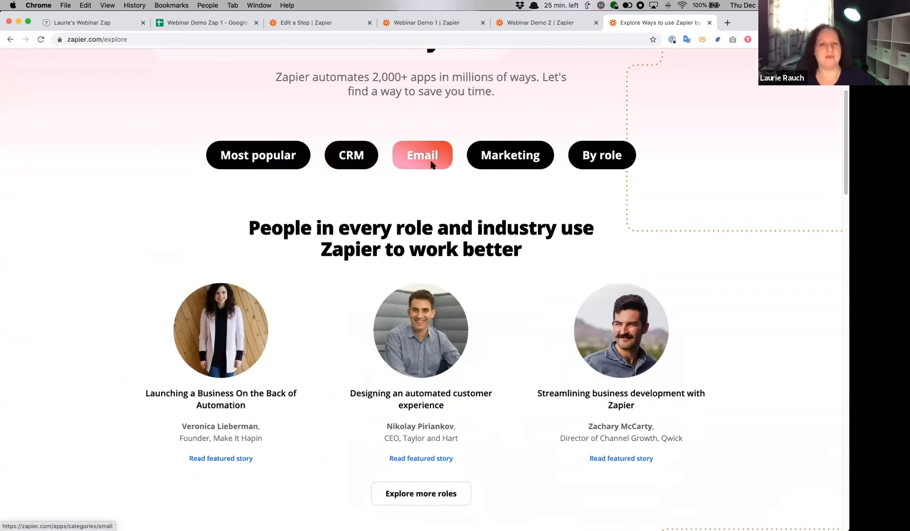
pyautogui.click(587, 155)
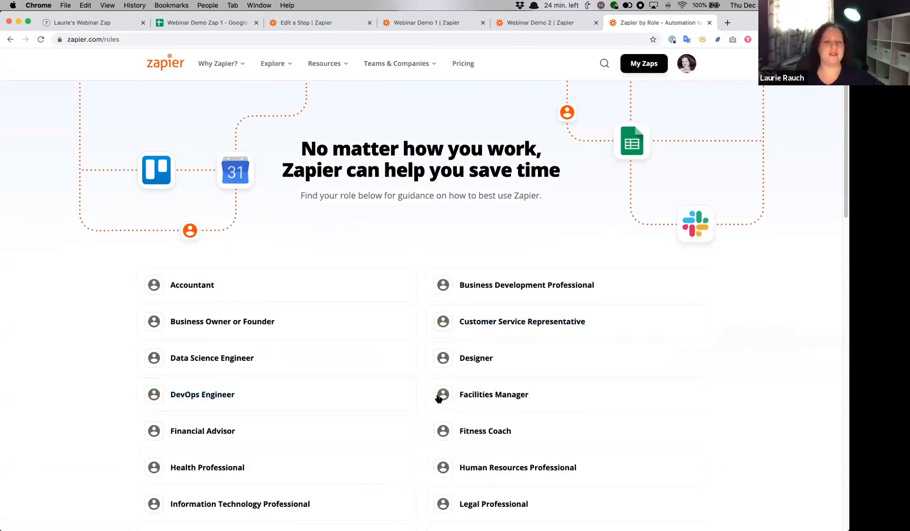
pyautogui.scroll(-3, 441, 393)
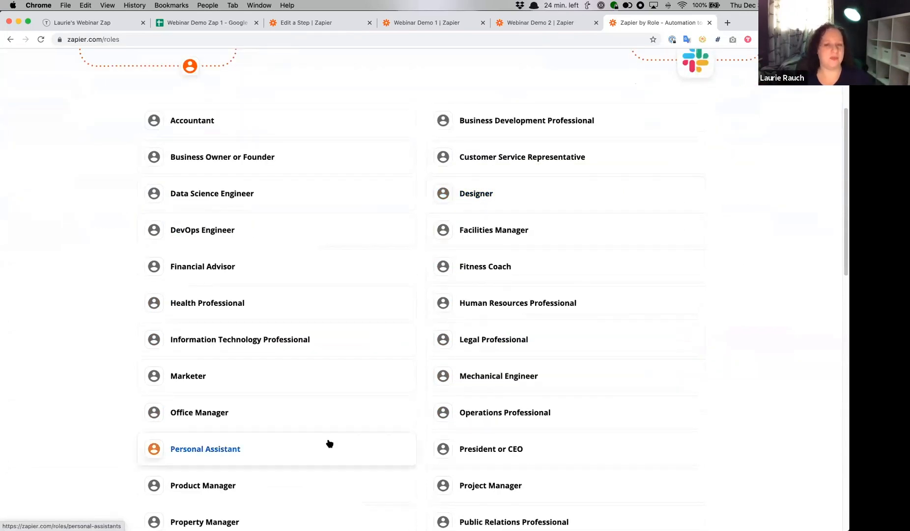
pyautogui.scroll(3, 330, 437)
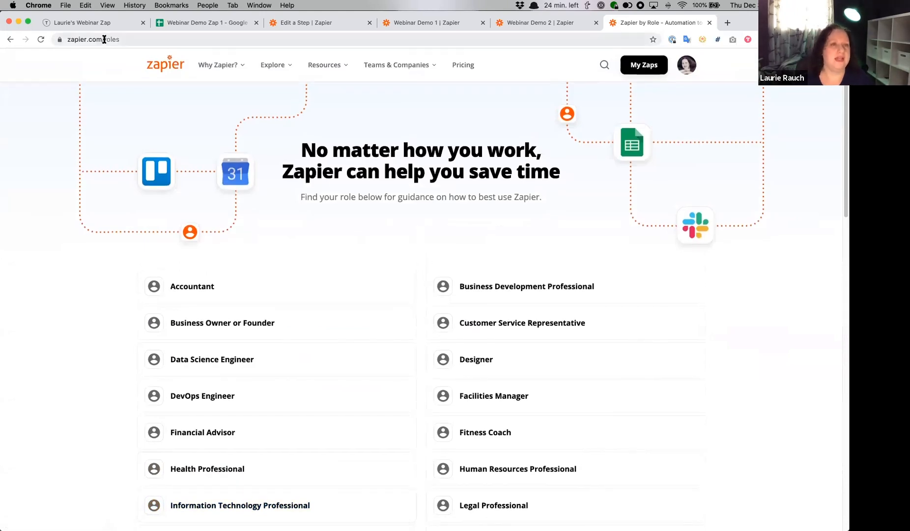
# - Go to zapier.com/apps and look over the most popular apps and app categories
pyautogui.moveTo(104, 40); pyautogui.dragTo(147, 40)
pyautogui.write('apps')
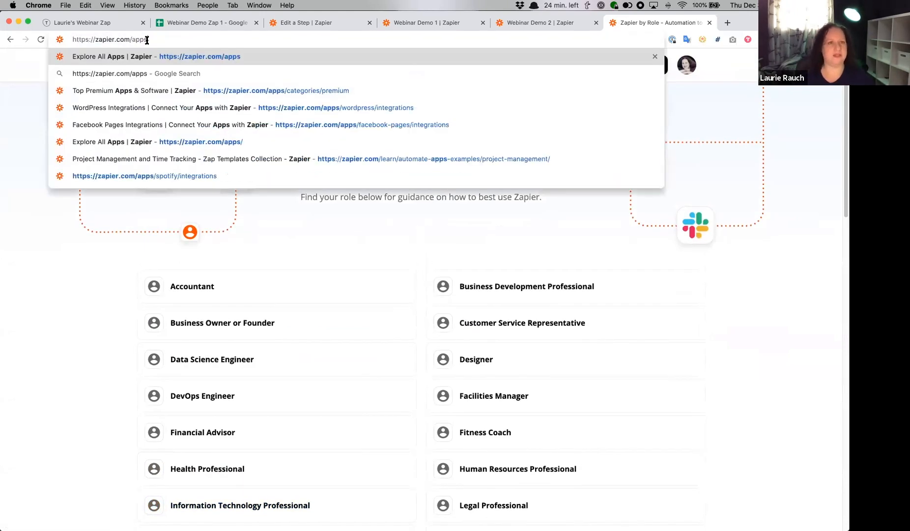
pyautogui.press('Return')
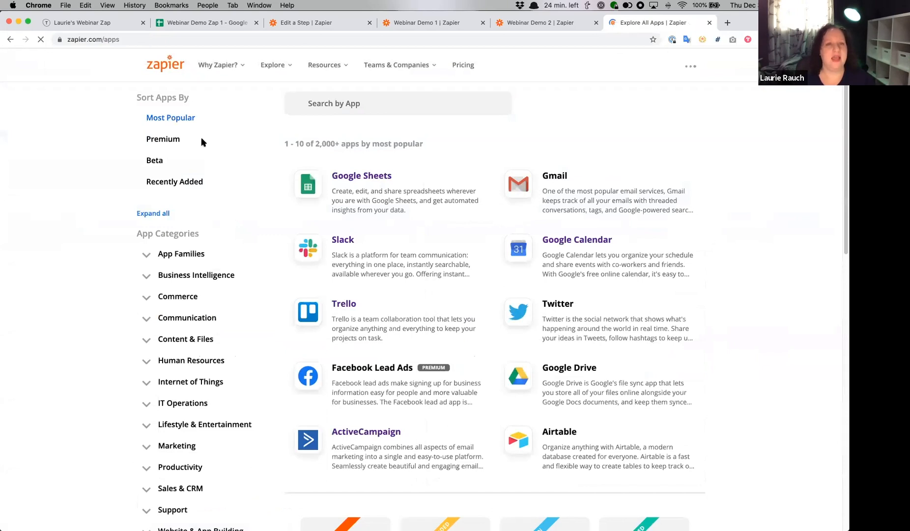
pyautogui.scroll(-4, 68, 193)
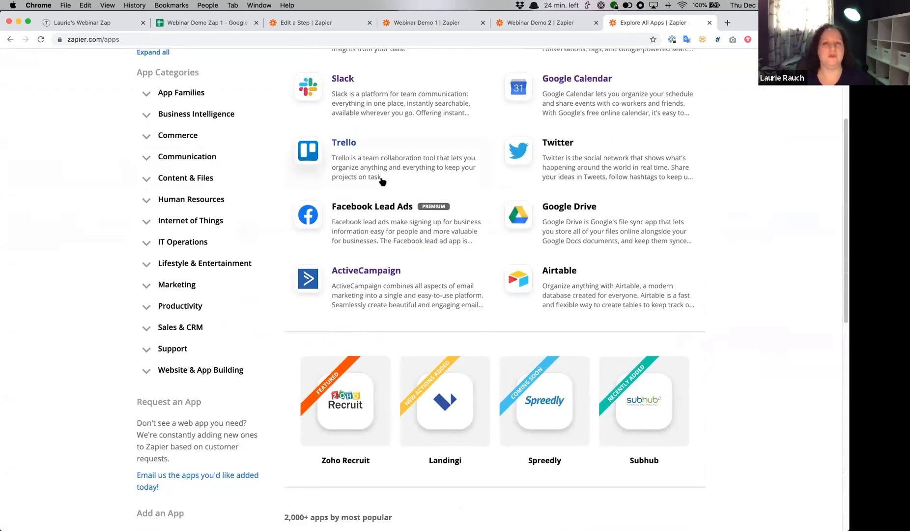
pyautogui.scroll(3, 509, 106)
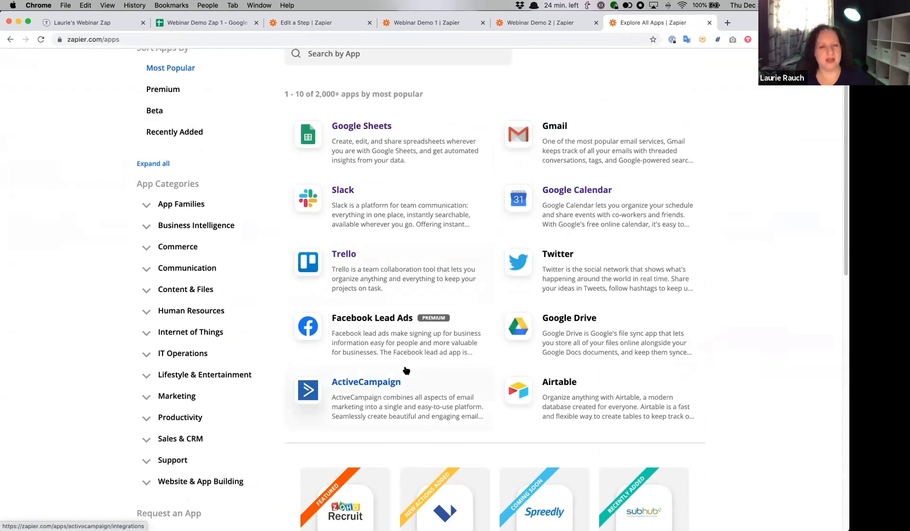
# - Expand the Commerce, Marketing, Human Resources and Internet of Things app categories to show their subcategories
pyautogui.click(167, 247)
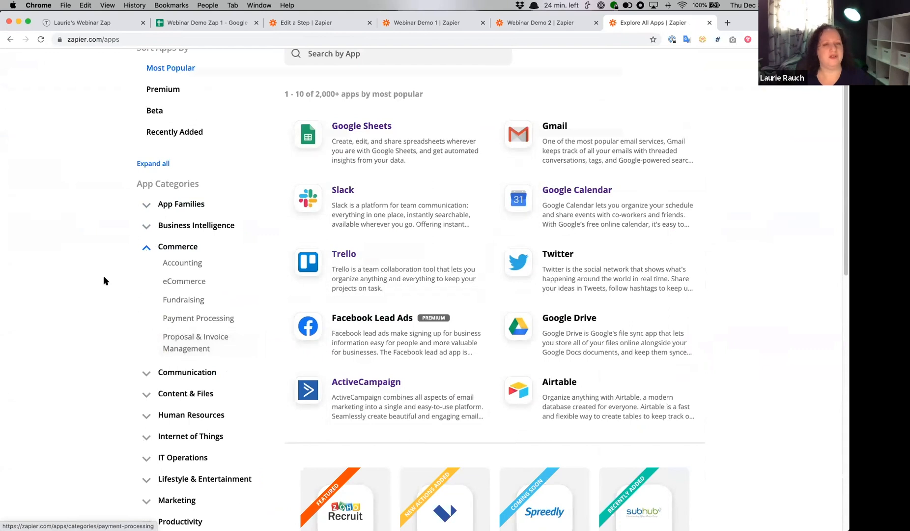
pyautogui.scroll(-2, 152, 361)
pyautogui.scroll(-3, 152, 364)
pyautogui.click(150, 392)
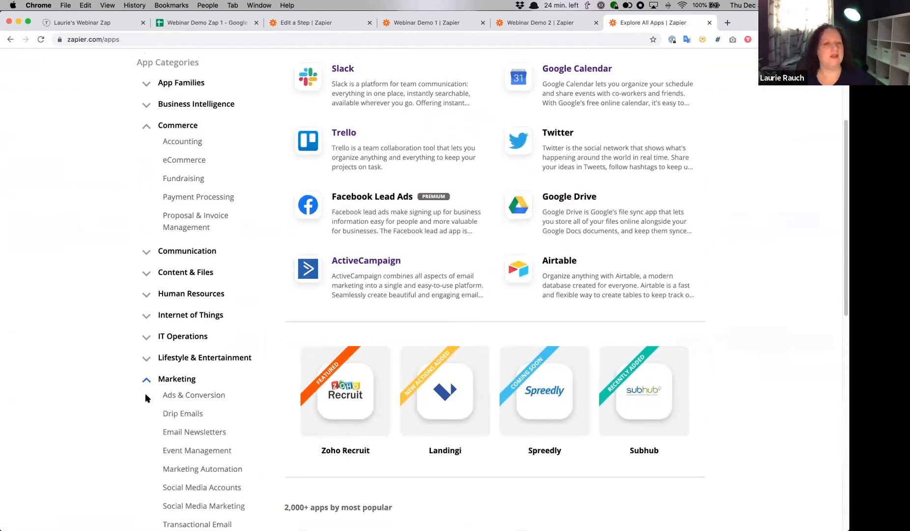
pyautogui.click(148, 294)
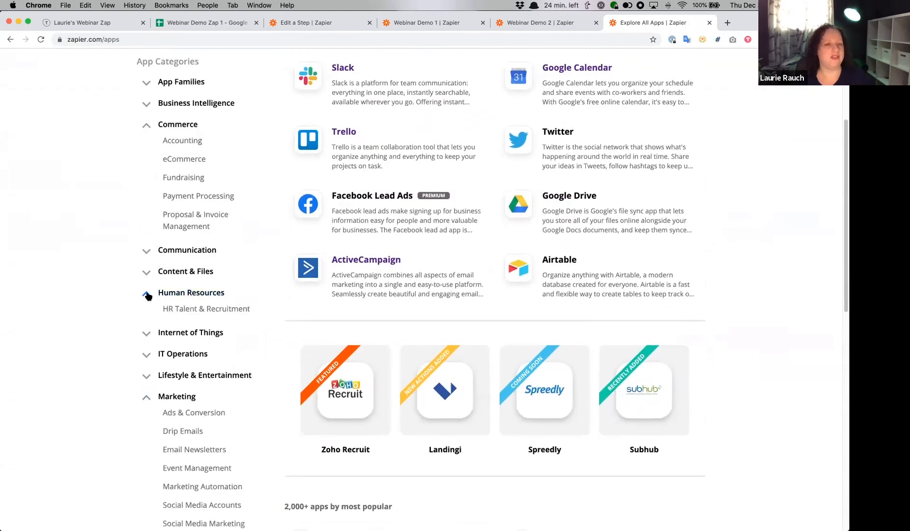
pyautogui.click(147, 334)
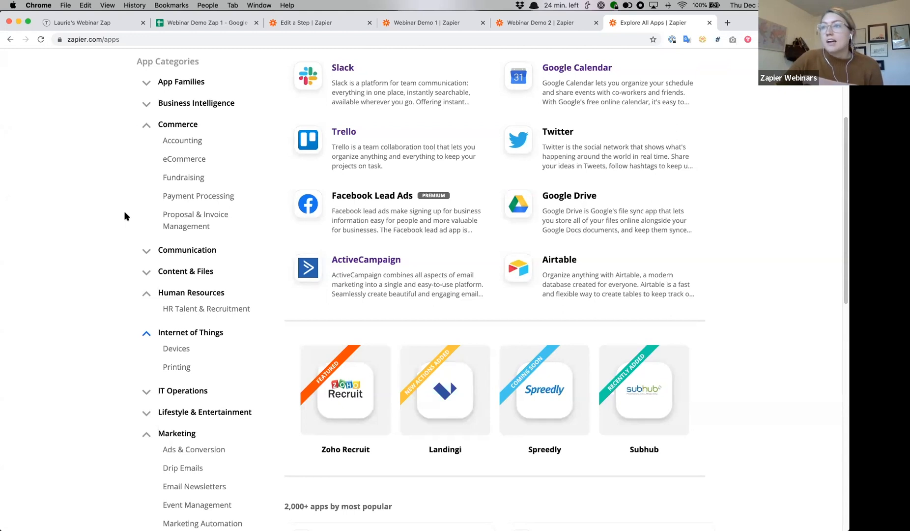
# - Browse the app categories, open Email Newsletters under Marketing and look over its top apps
pyautogui.scroll(4, 123, 217)
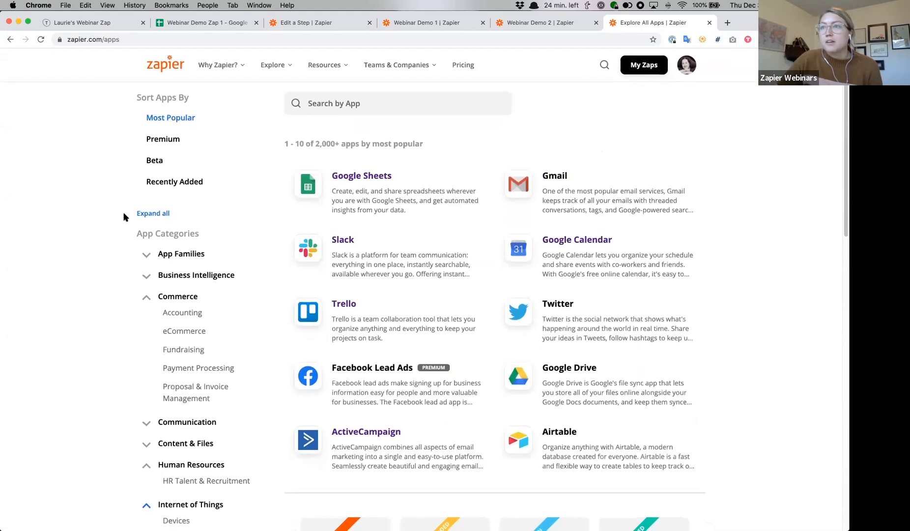
pyautogui.scroll(-1, 117, 252)
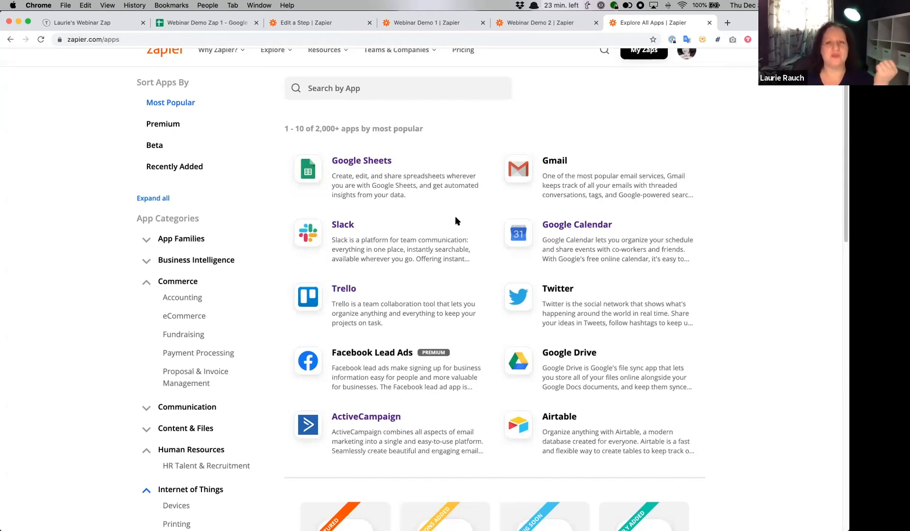
pyautogui.scroll(-3, 122, 144)
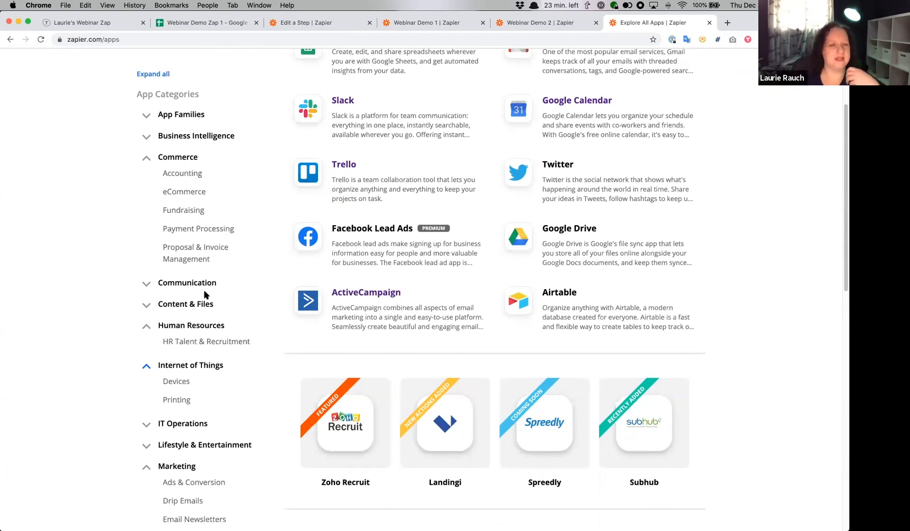
pyautogui.scroll(-3, 206, 295)
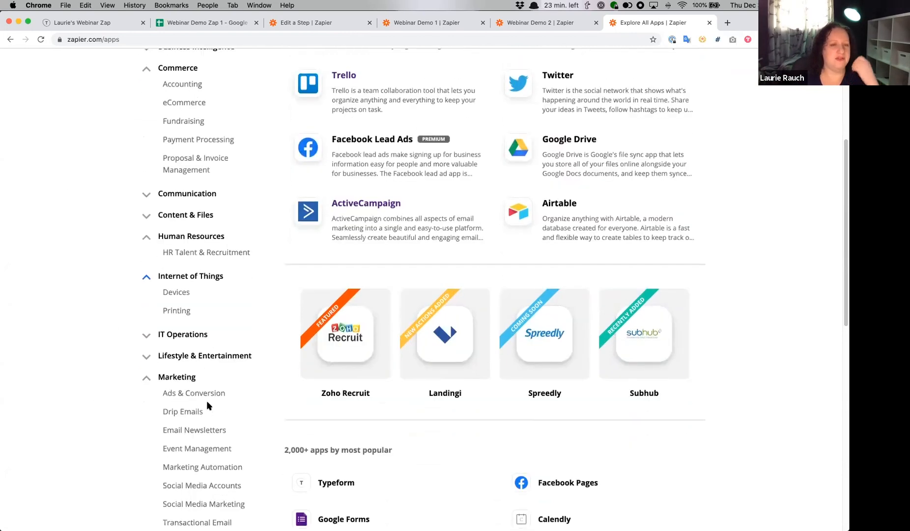
pyautogui.click(212, 430)
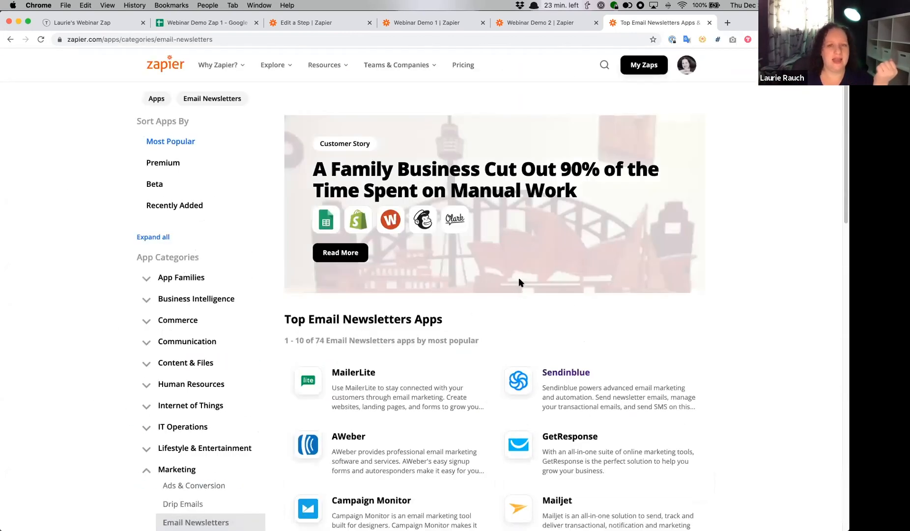
pyautogui.scroll(-4, 325, 344)
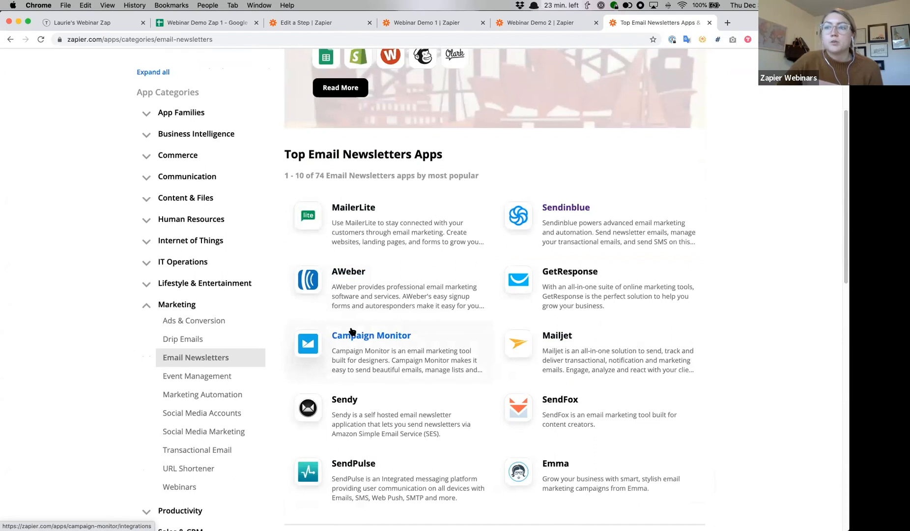
pyautogui.scroll(1, 351, 332)
pyautogui.scroll(3, 287, 152)
# - Go to zapier.com/pricing and compare the prices, task limits and features of the Free, Starter, Professional, Team and Company plans
pyautogui.moveTo(105, 39); pyautogui.dragTo(301, 41)
pyautogui.write('pricing')
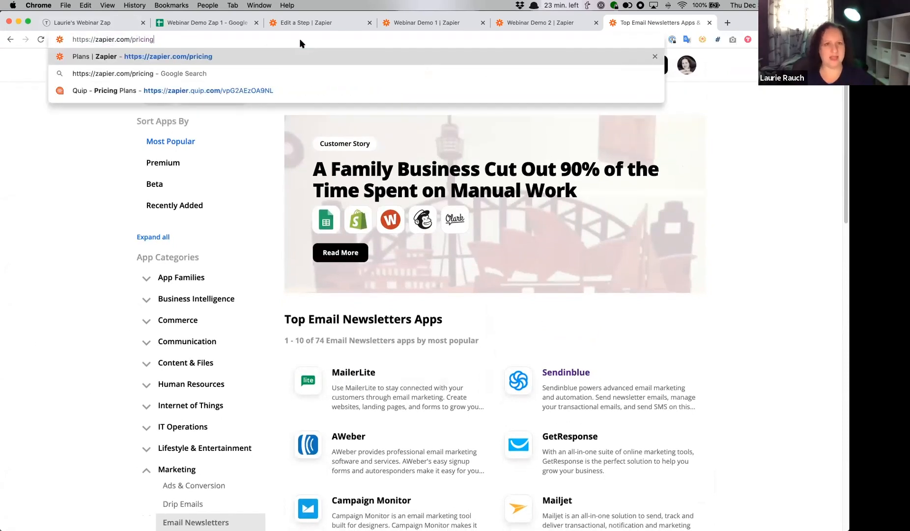
pyautogui.press('Return')
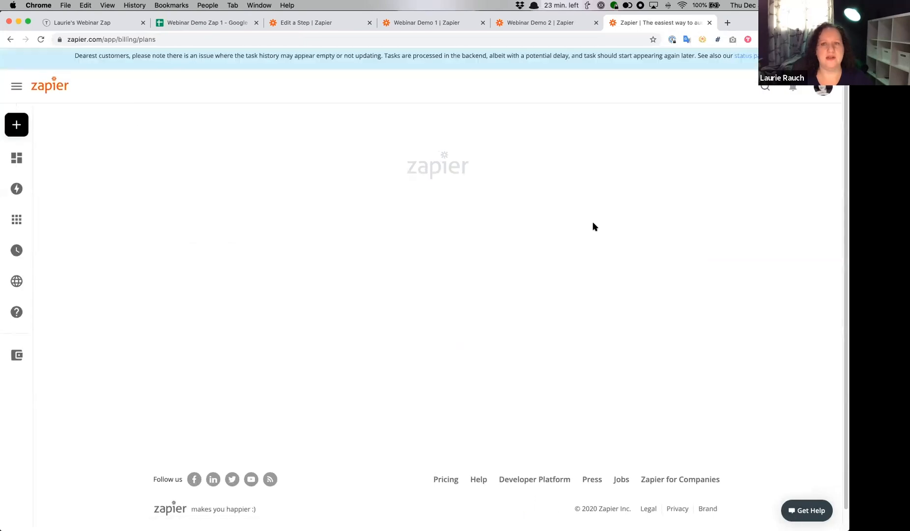
pyautogui.scroll(-5, 592, 226)
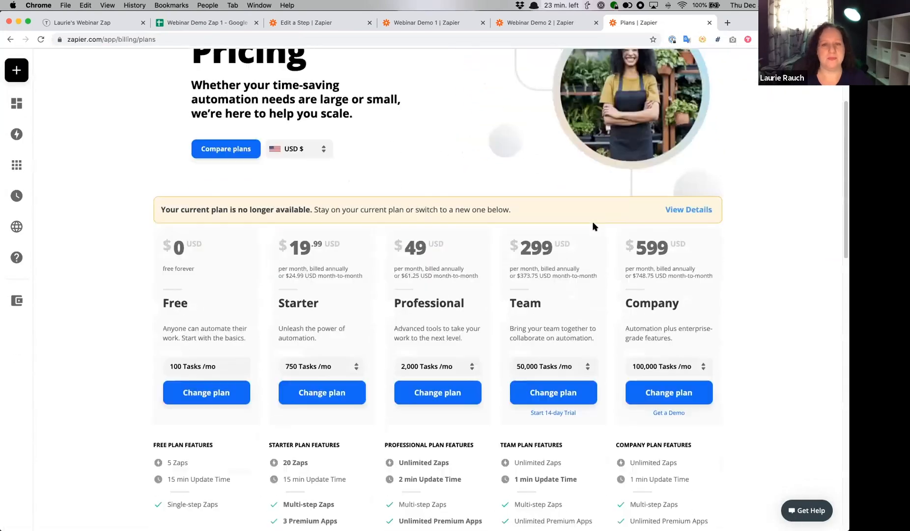
pyautogui.scroll(-3, 593, 226)
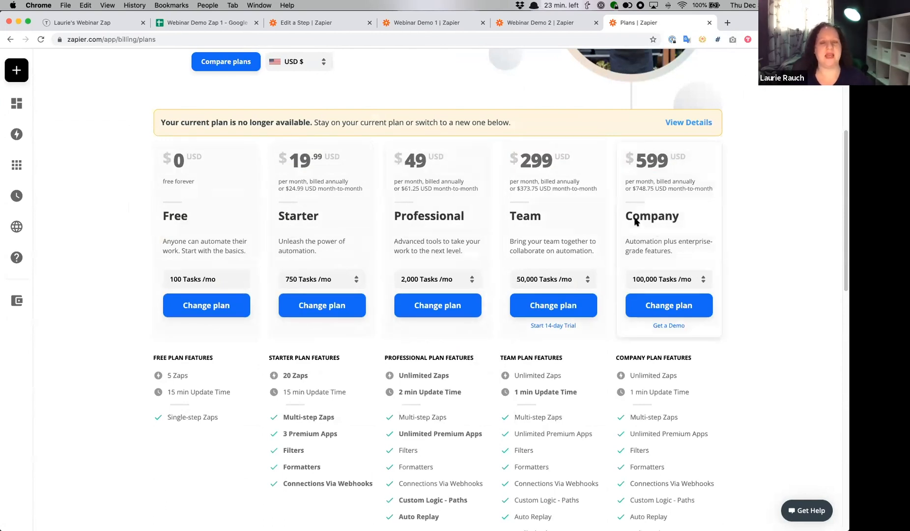
pyautogui.scroll(-2, 635, 221)
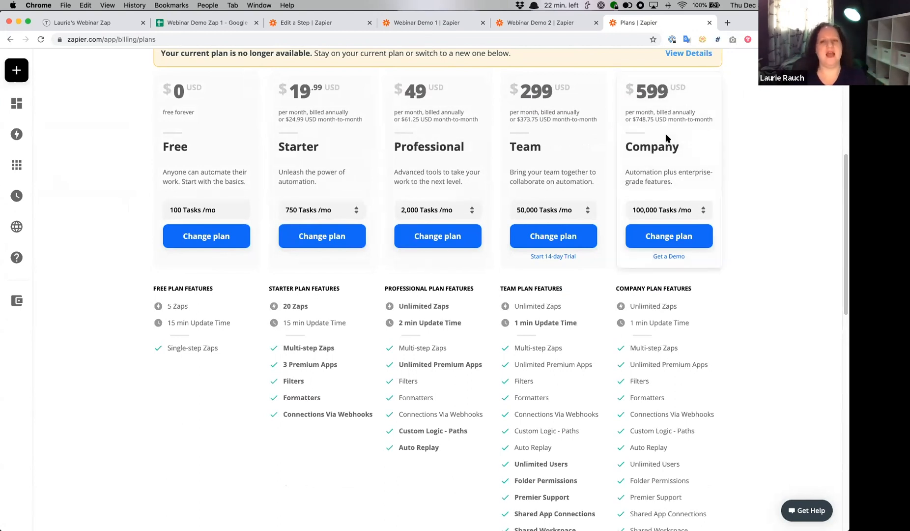
pyautogui.scroll(1, 666, 137)
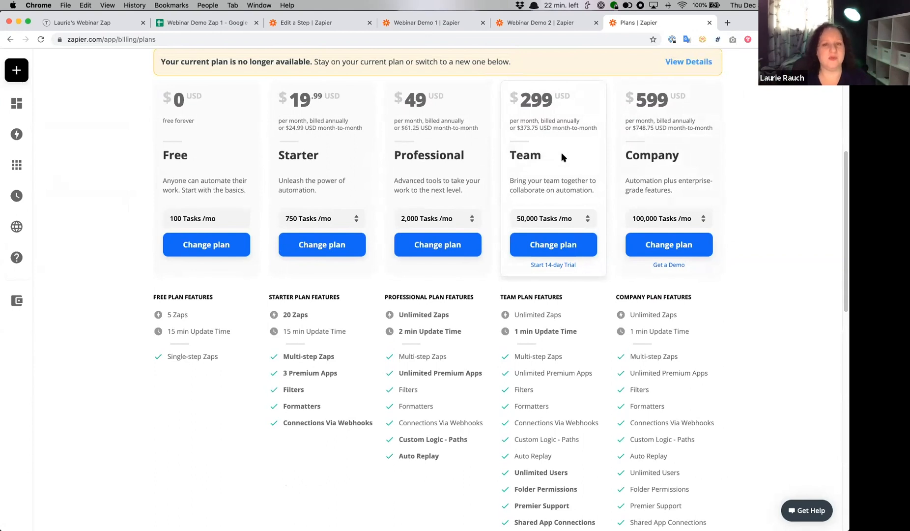
pyautogui.scroll(-3, 562, 156)
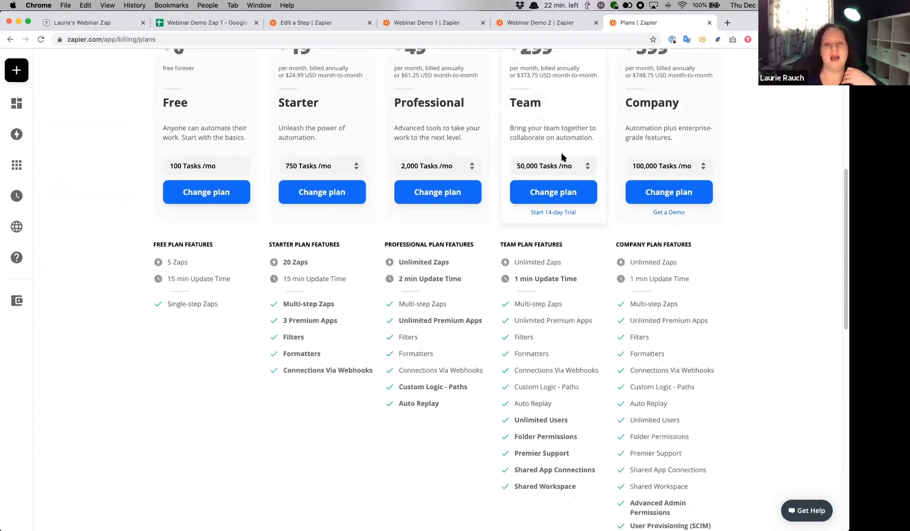
pyautogui.moveTo(654, 309)
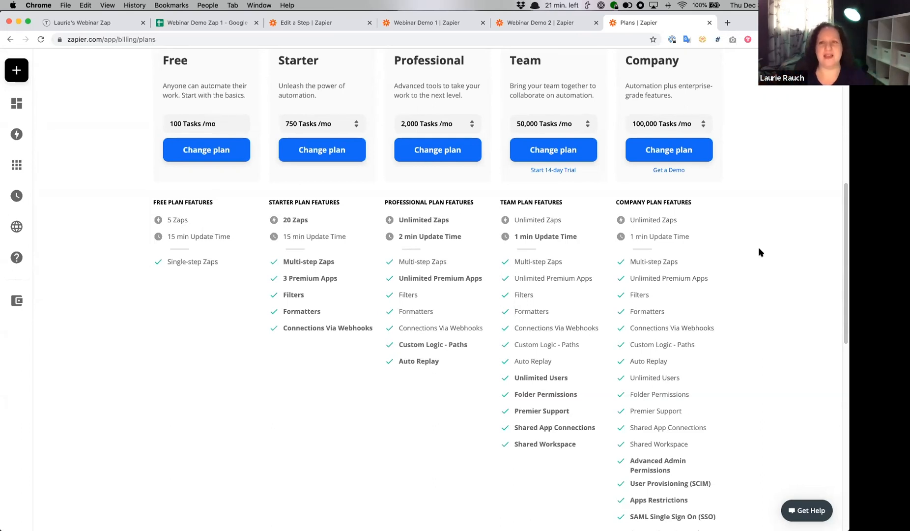
pyautogui.click(728, 23)
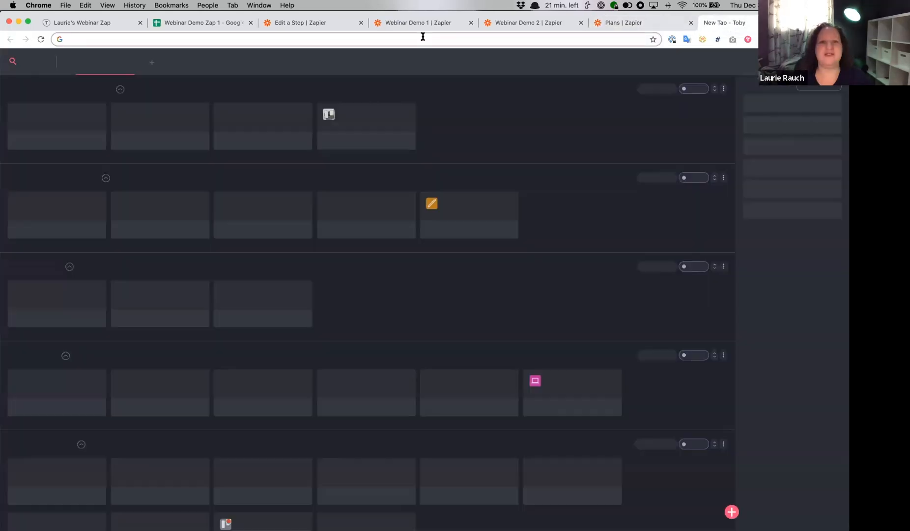
pyautogui.click(423, 37)
pyautogui.write('lynder')
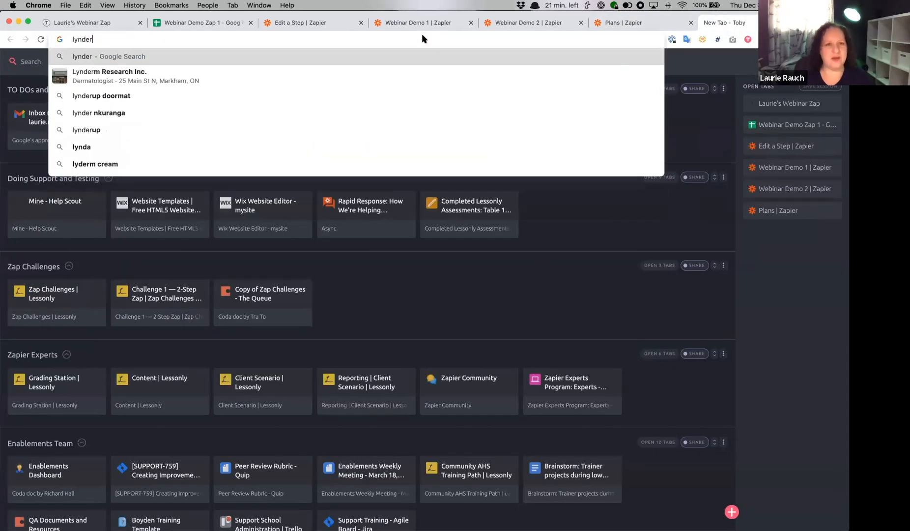
pyautogui.write('m')
pyautogui.press('super+a')
pyautogui.write('google sheets lynder')
pyautogui.press('BackSpace')
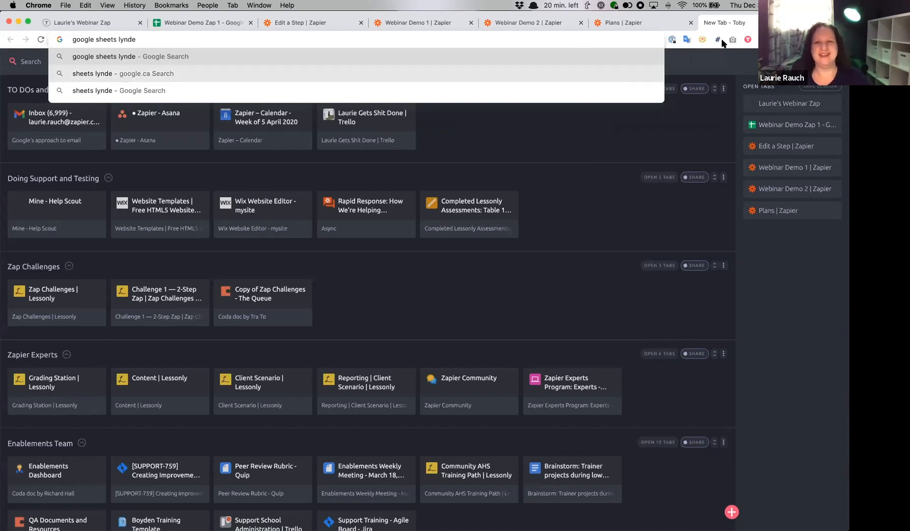
pyautogui.press('super+w')
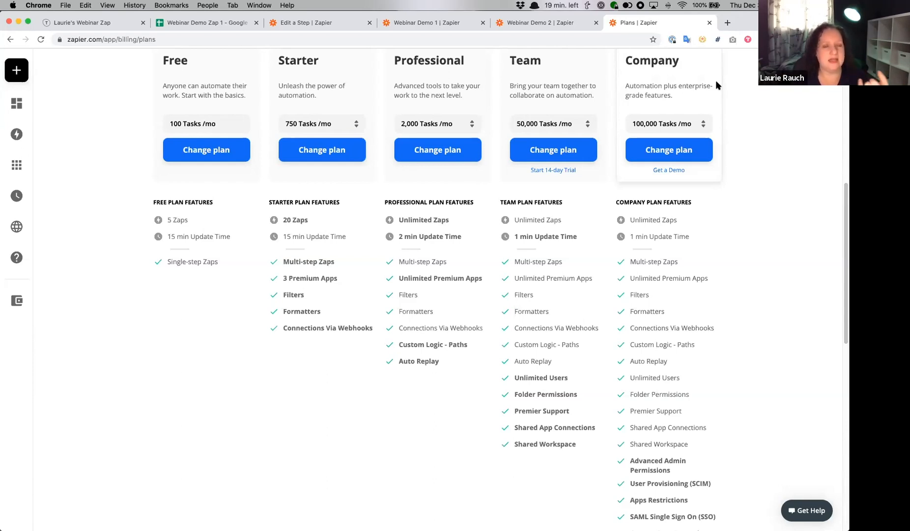
# - Open the Zapier Manager integrations page by running a Zap Book search for zapier-manager
pyautogui.scroll(5, 716, 85)
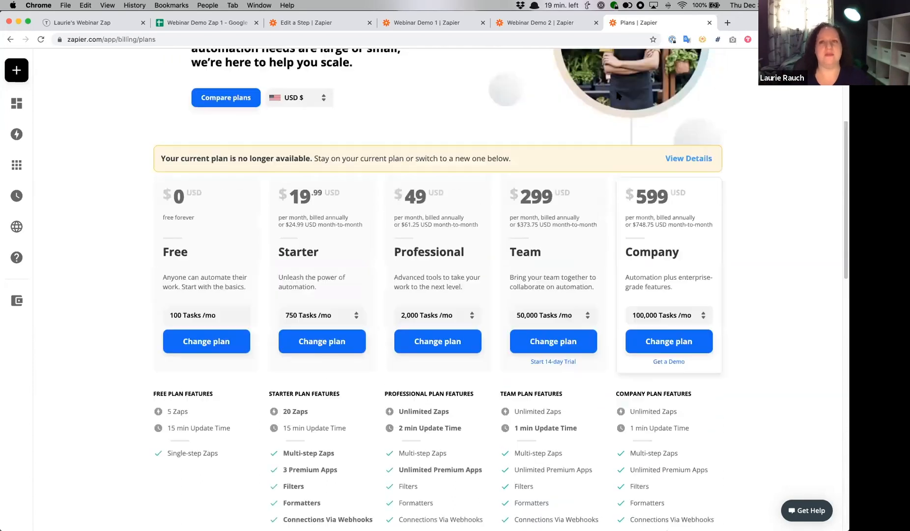
pyautogui.scroll(5, 619, 95)
pyautogui.click(295, 43)
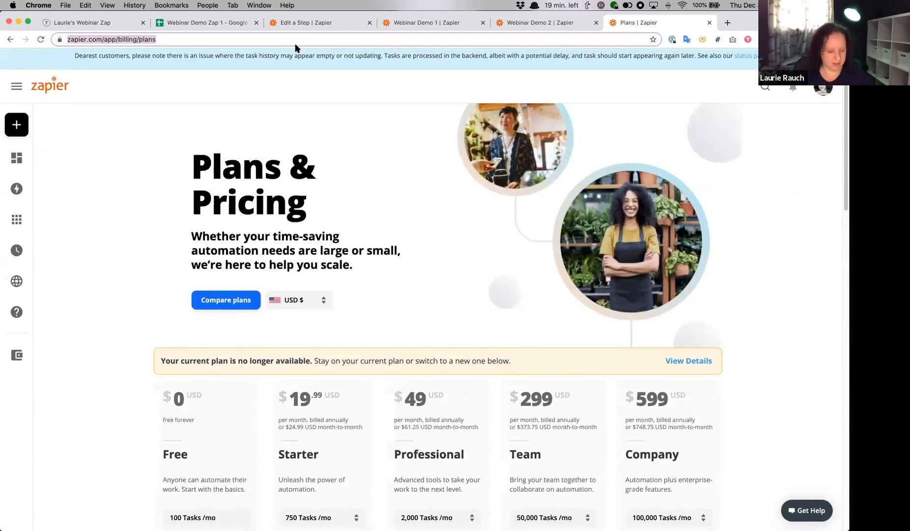
pyautogui.write('zapbook')
pyautogui.press('Tab')
pyautogui.write('a')
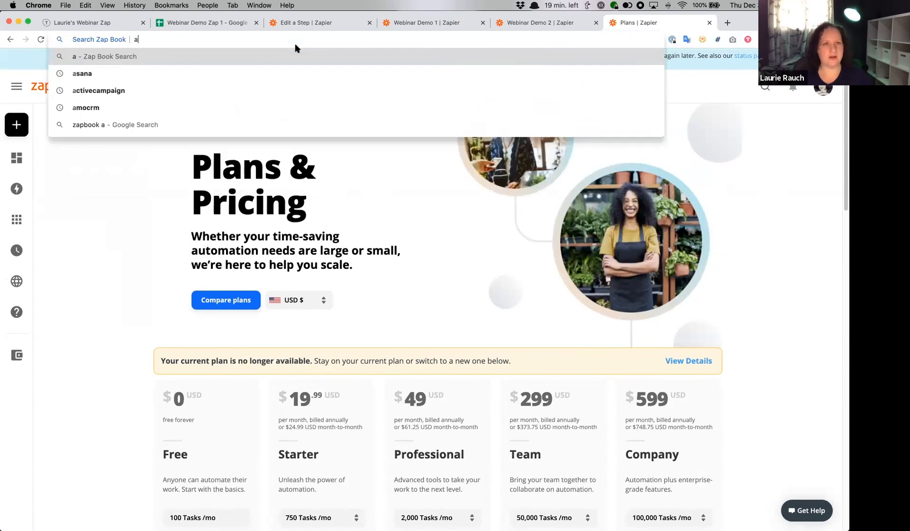
pyautogui.press('BackSpace')
pyautogui.write('zapier=m')
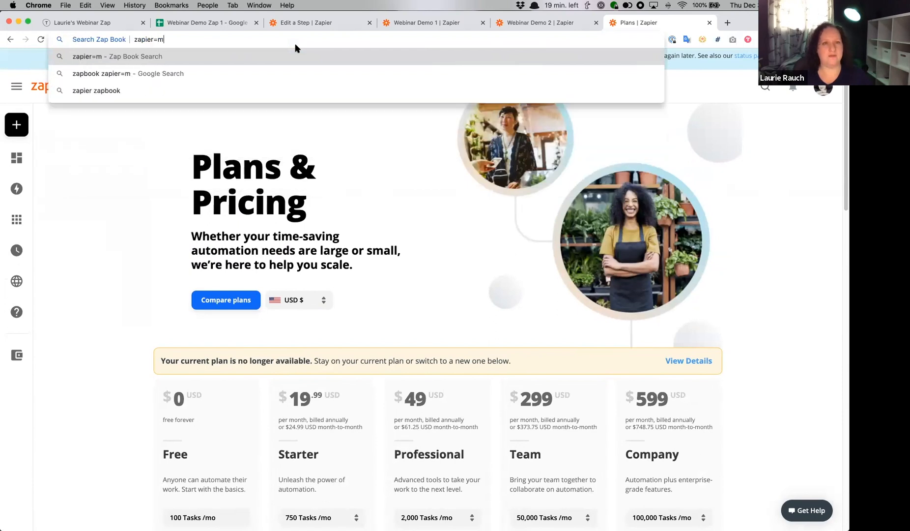
pyautogui.press('BackSpace')
pyautogui.press('BackSpace')
pyautogui.write('-manage')
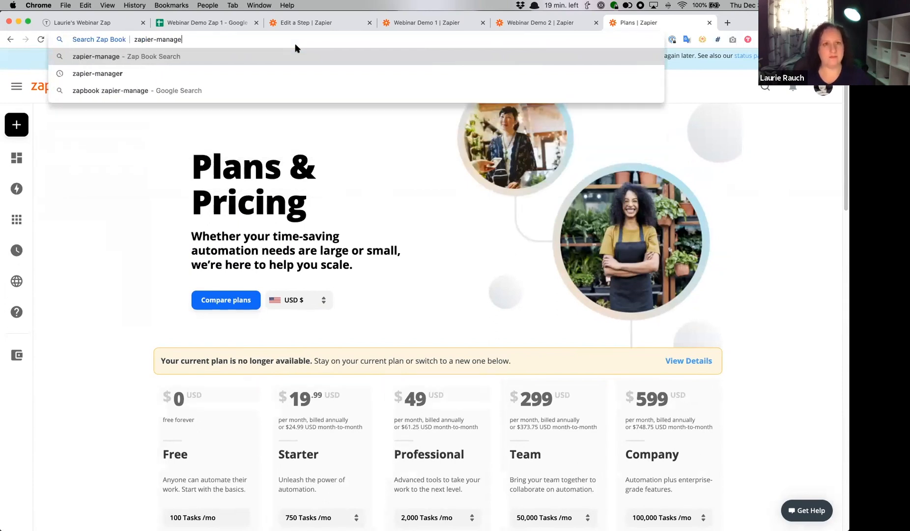
pyautogui.write('r')
pyautogui.press('Return')
# - Examine the Zapier Manager page's connectable apps, Zap templates and supported triggers, including Zap Turned Off and Task Usage Limit Reached
pyautogui.scroll(-5, 487, 167)
pyautogui.scroll(-15, 487, 167)
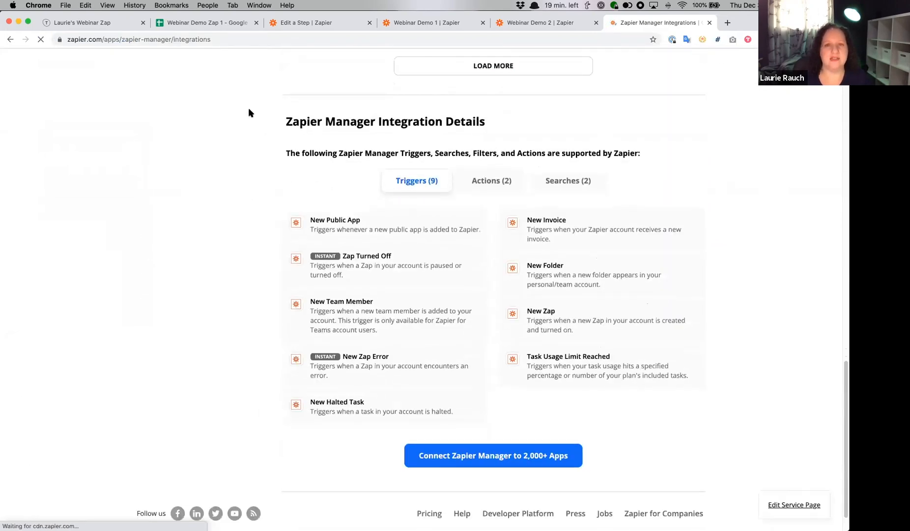
pyautogui.scroll(20, 248, 113)
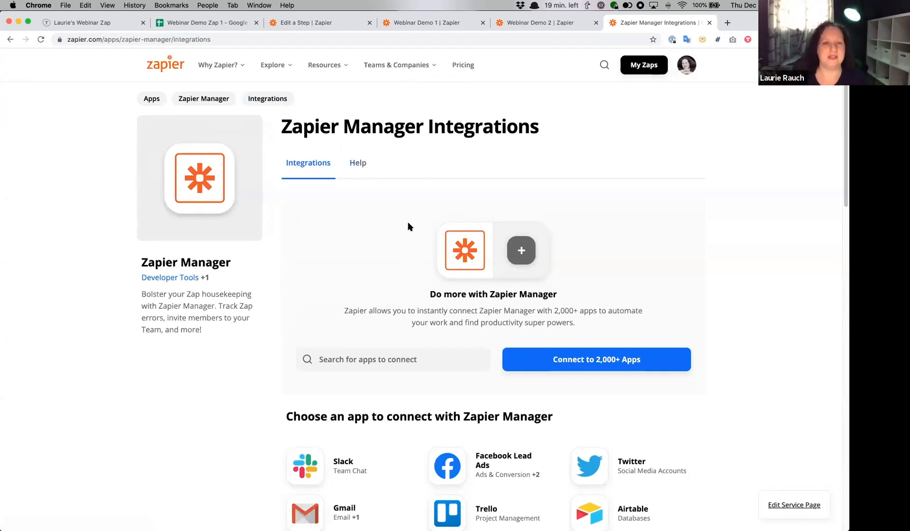
pyautogui.scroll(-3, 407, 224)
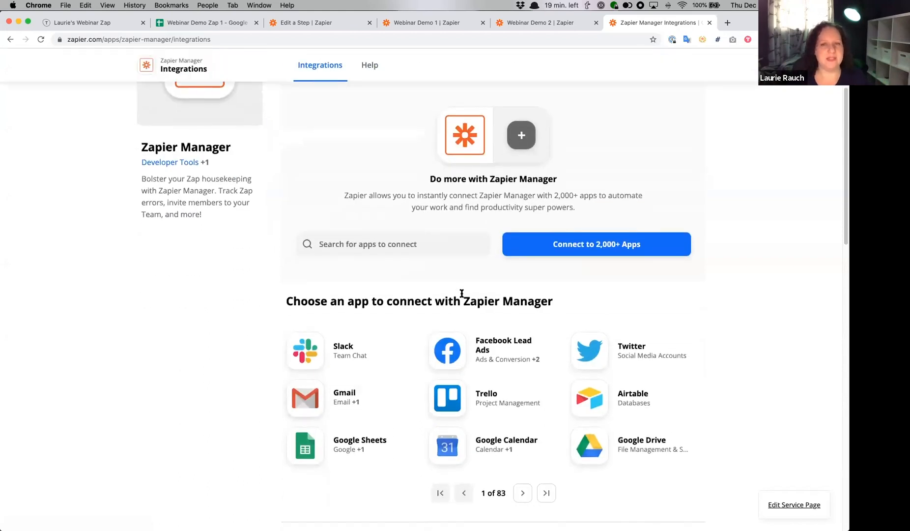
pyautogui.scroll(-7, 423, 245)
pyautogui.scroll(-3, 423, 244)
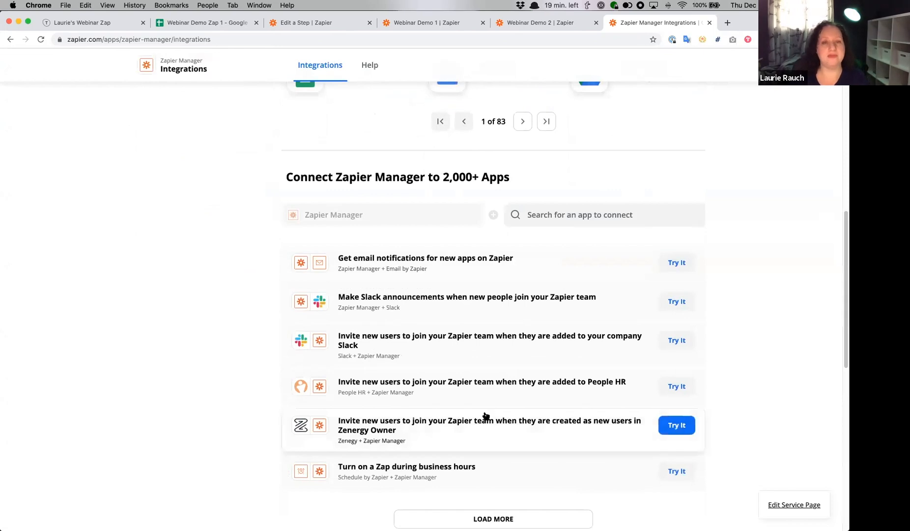
pyautogui.scroll(-10, 484, 417)
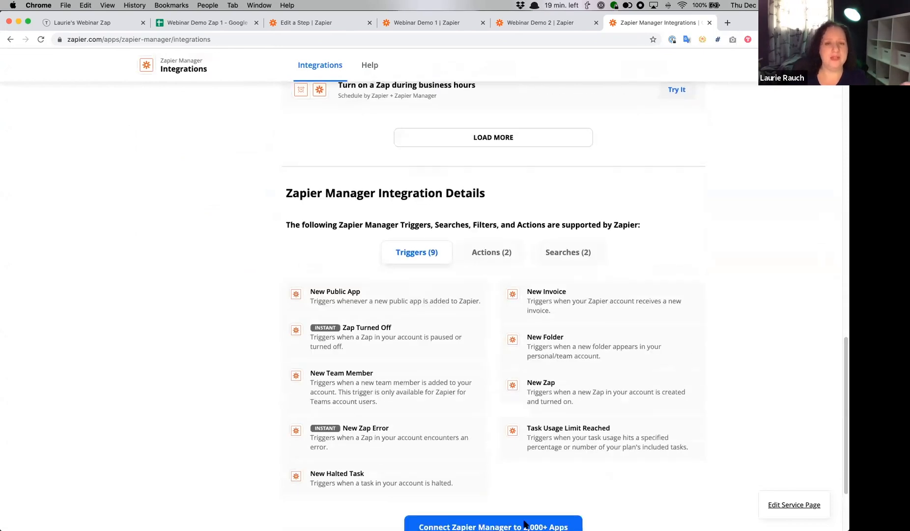
pyautogui.scroll(-3, 530, 315)
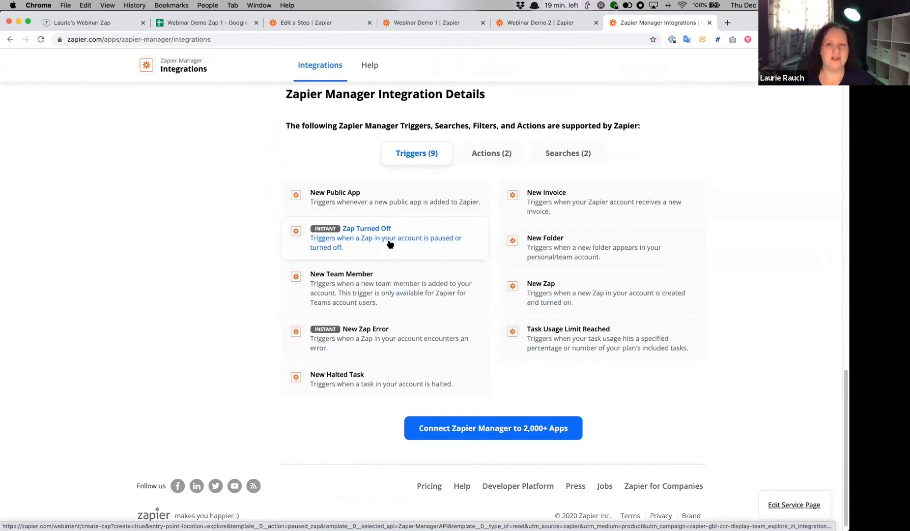
pyautogui.scroll(1, 415, 257)
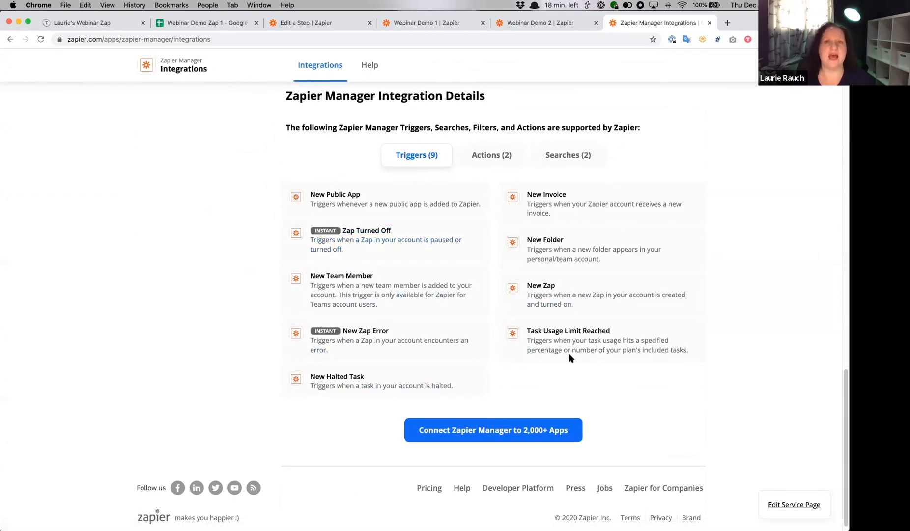
pyautogui.scroll(20, 517, 209)
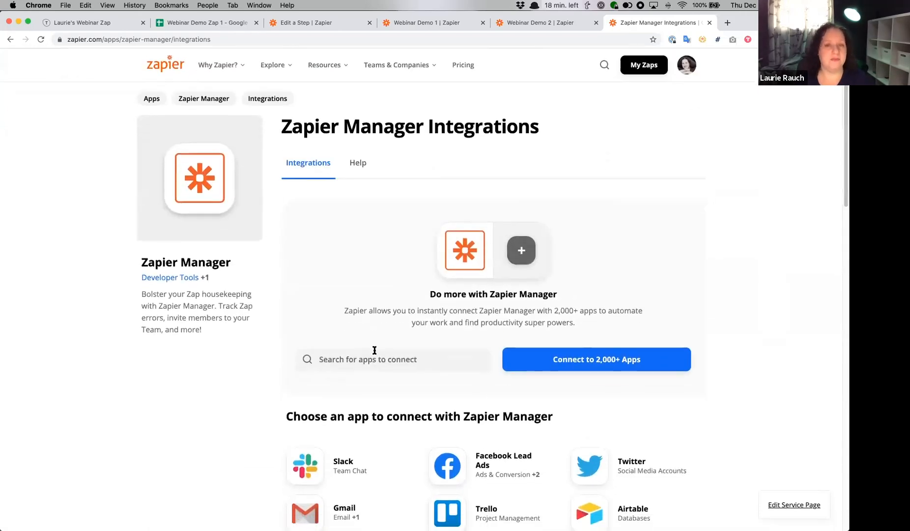
# - Find Gmail as the app to connect with Zapier Manager, open their shared integrations page and look over its workflows, triggers and actions
pyautogui.click(374, 351)
pyautogui.write('gmail')
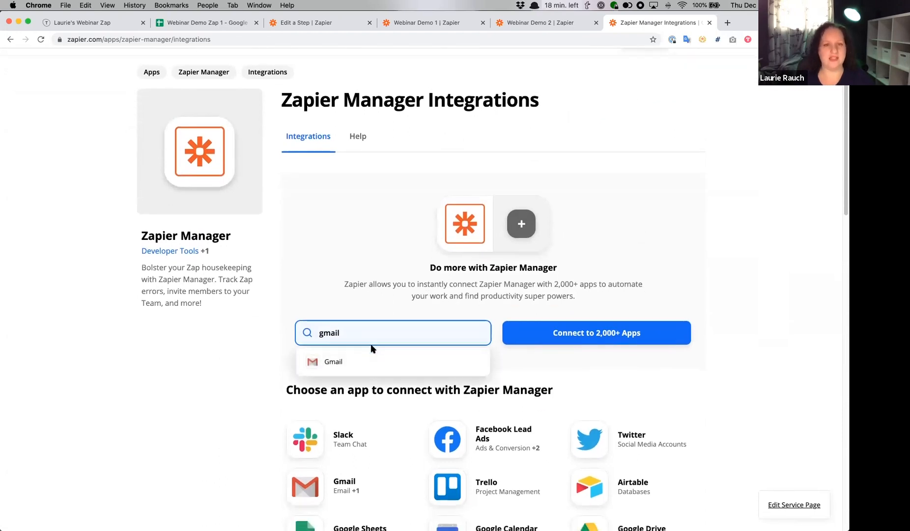
pyautogui.click(366, 360)
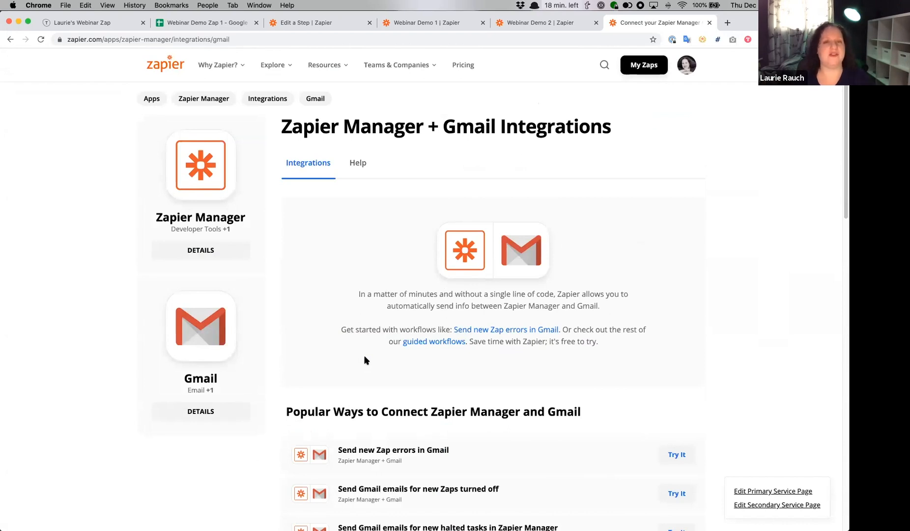
pyautogui.scroll(-3, 364, 360)
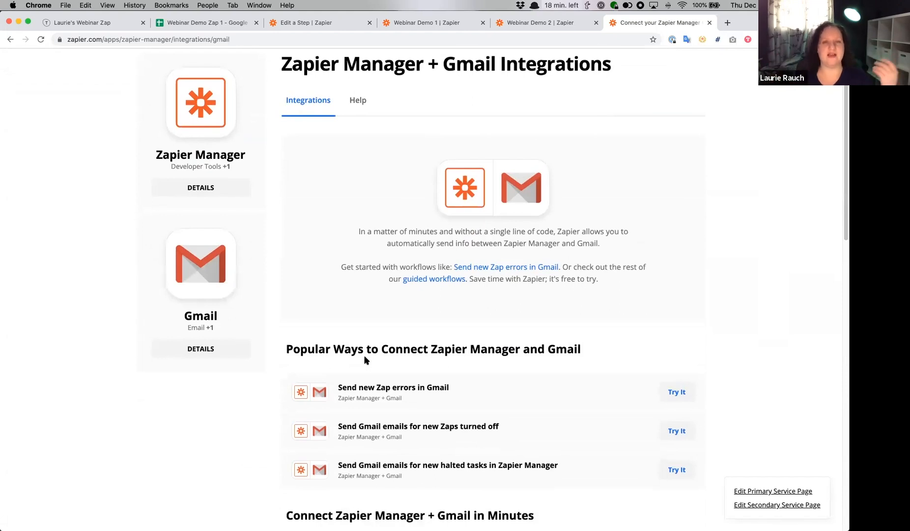
pyautogui.scroll(-5, 366, 362)
pyautogui.scroll(-12, 539, 293)
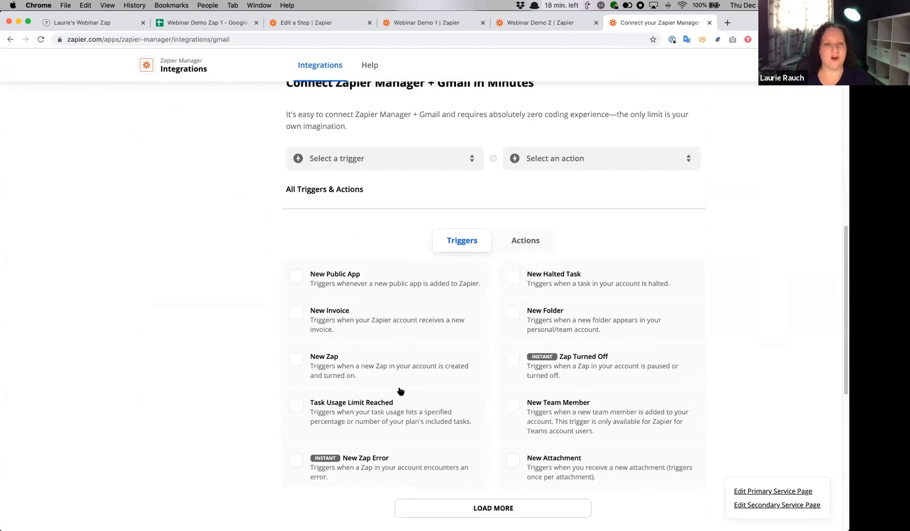
pyautogui.click(526, 243)
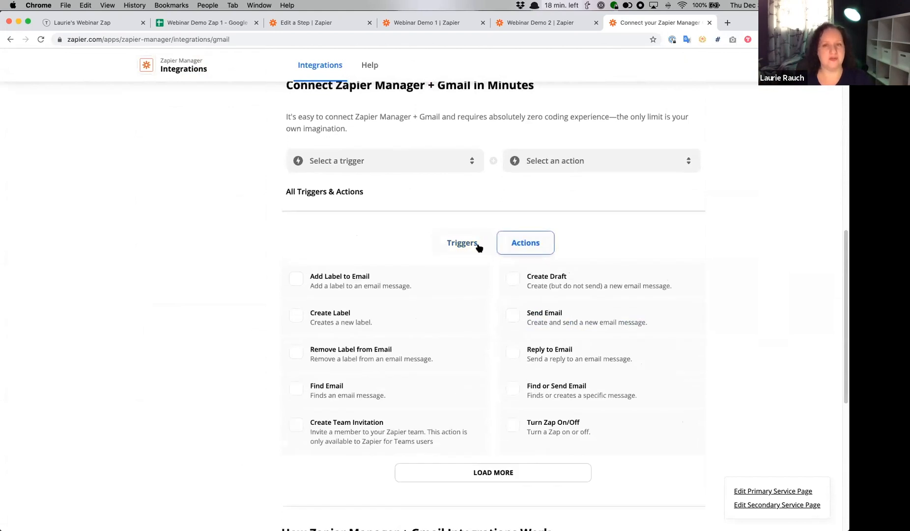
# - Choose Zap Turned Off as the trigger and Gmail's Send Email as the action, and connect Zapier Manager with Gmail
pyautogui.click(413, 163)
pyautogui.scroll(-2, 384, 205)
pyautogui.click(383, 224)
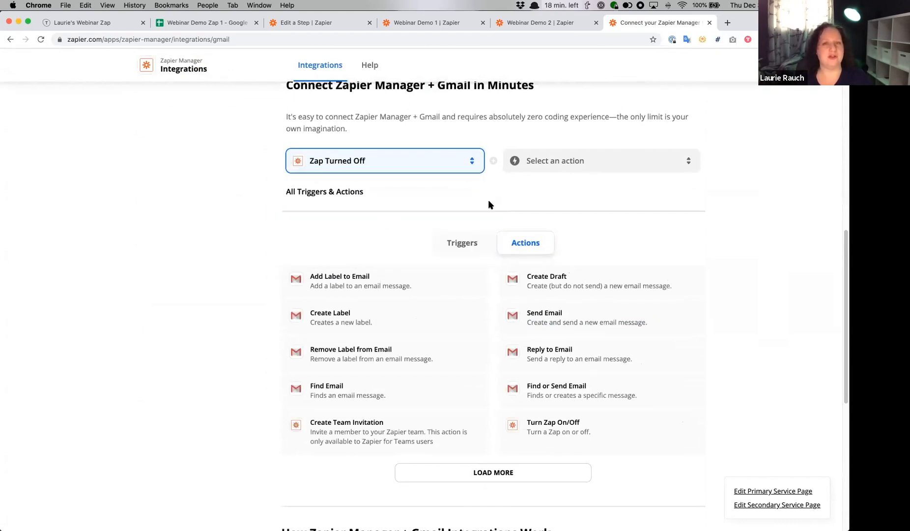
pyautogui.click(616, 167)
pyautogui.click(597, 248)
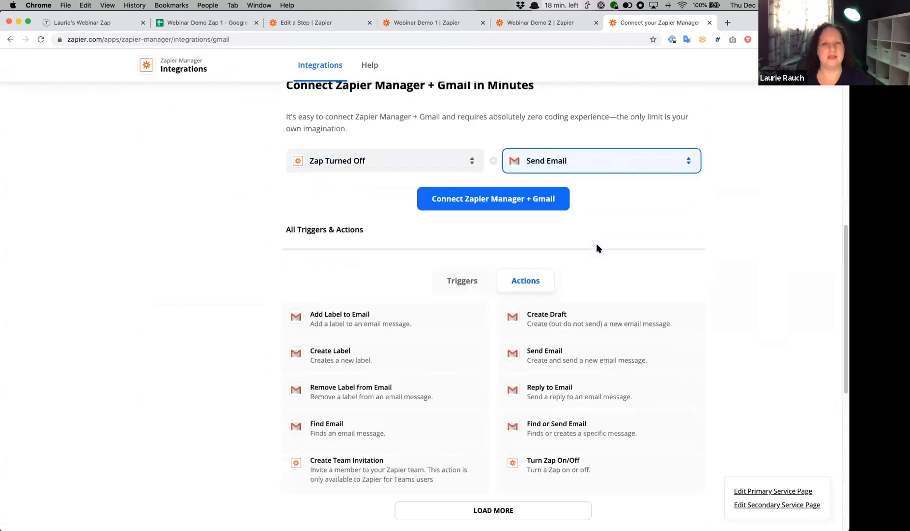
pyautogui.click(468, 205)
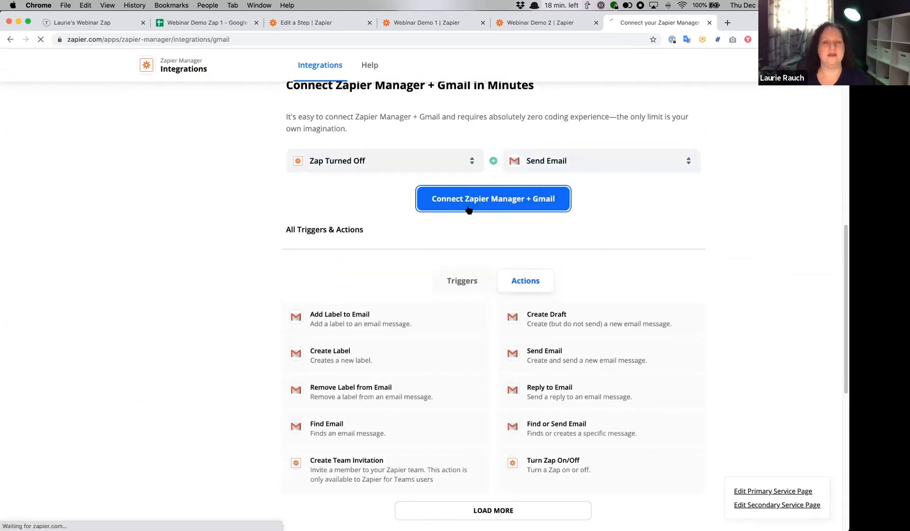
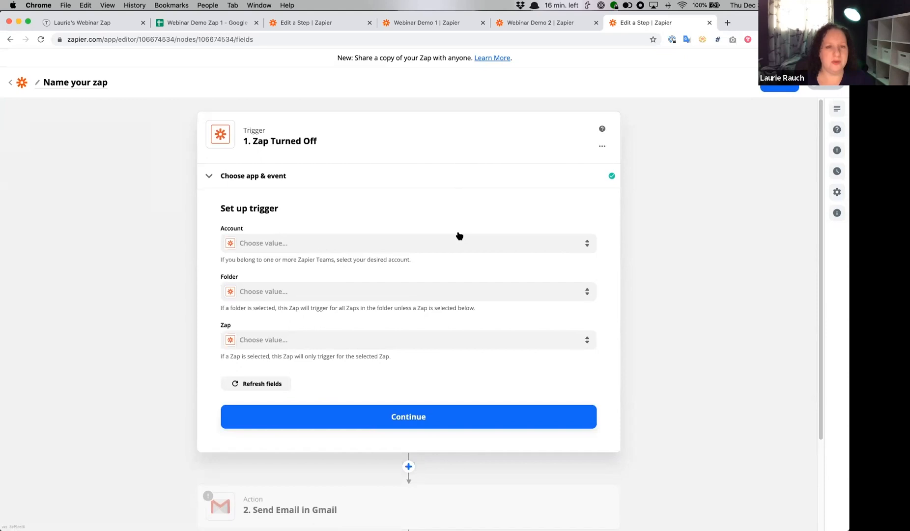
# - Leave the current Zap and create a new one with Webhooks by Zapier as its trigger app
pyautogui.click(11, 82)
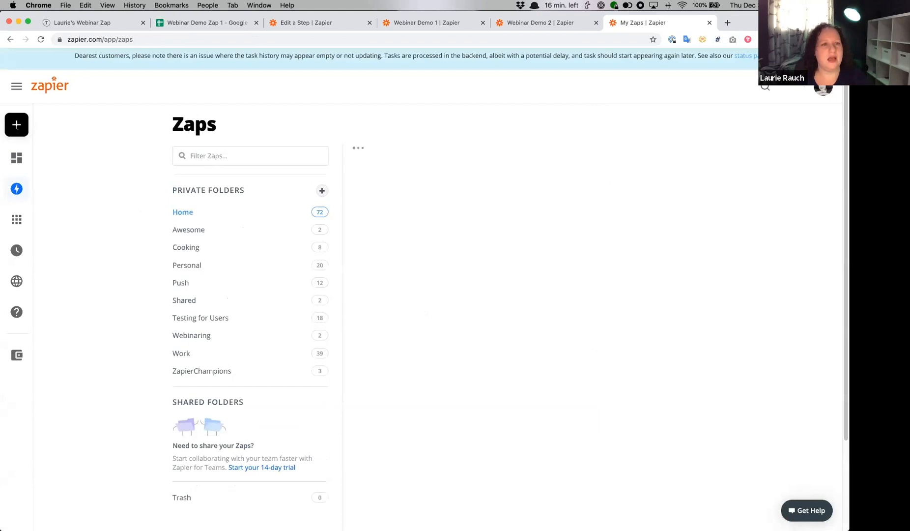
pyautogui.click(64, 127)
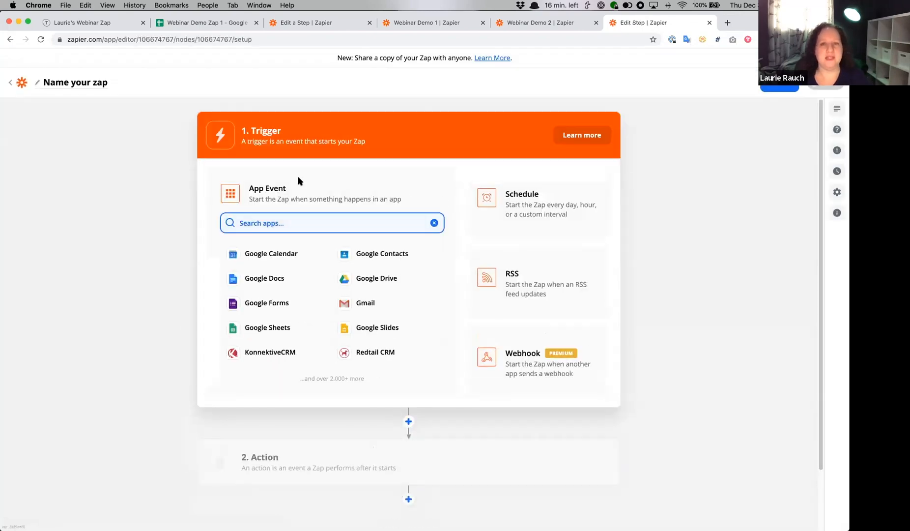
pyautogui.write('webh')
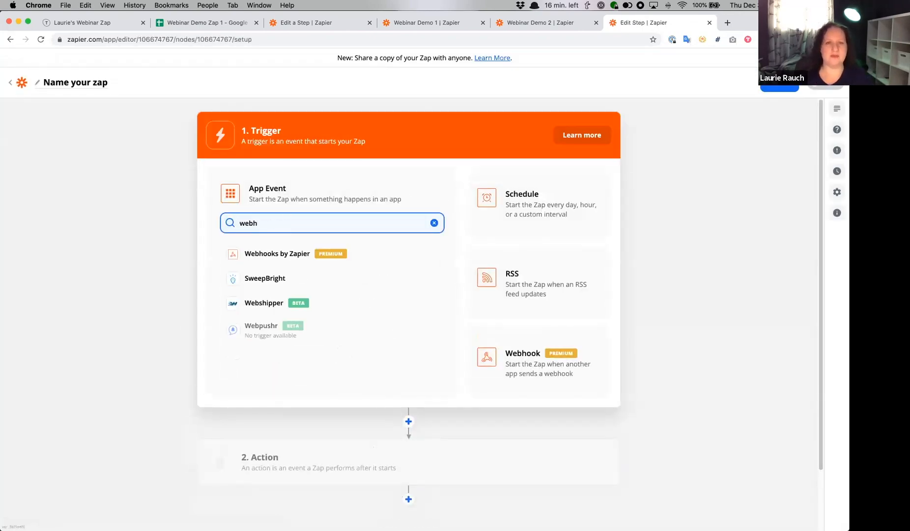
pyautogui.click(280, 253)
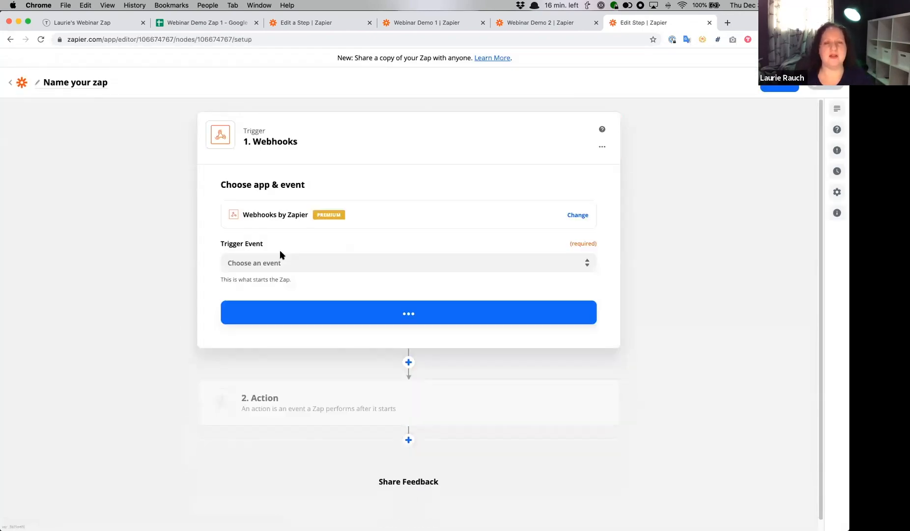
# - Set the trigger event to Catch Hook, proceed to the trigger setup and select the generated custom webhook URL
pyautogui.click(375, 259)
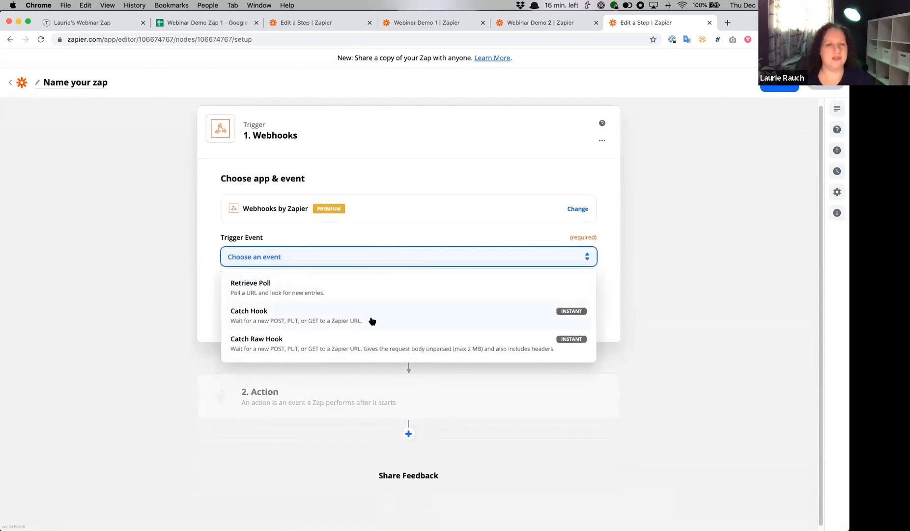
pyautogui.click(398, 320)
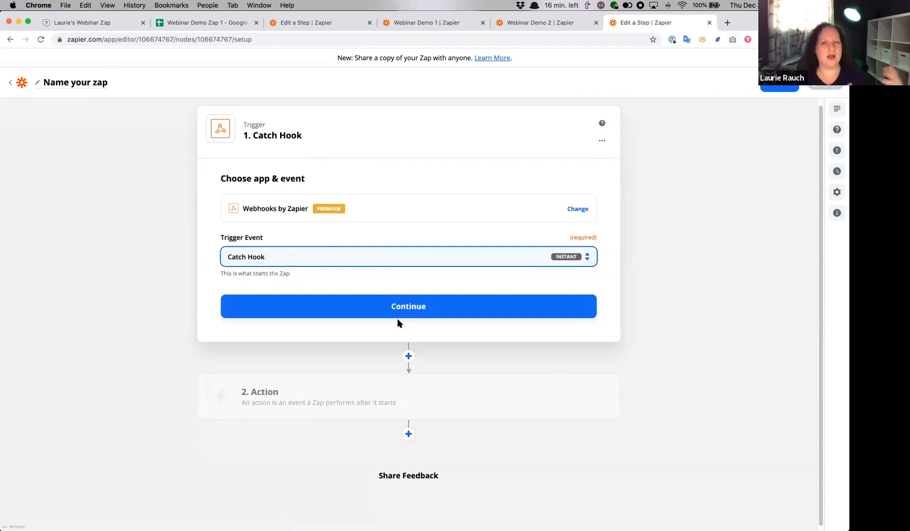
pyautogui.click(397, 317)
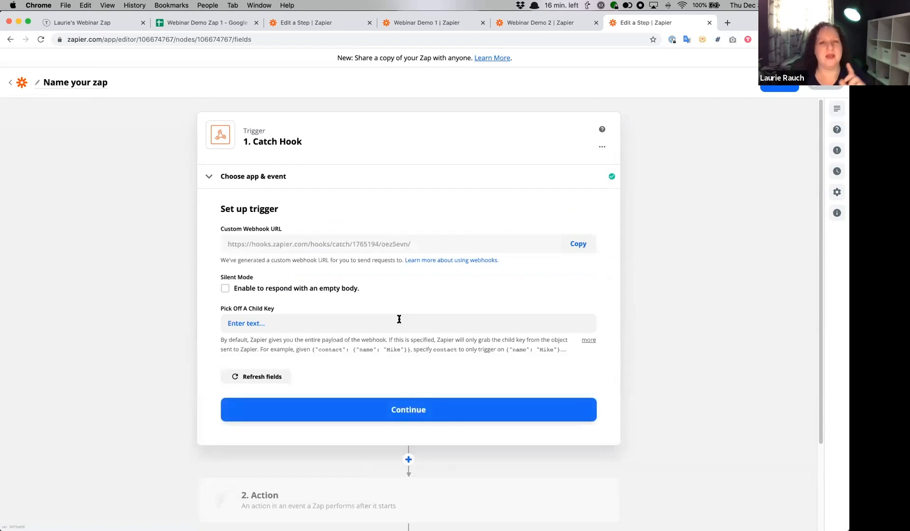
pyautogui.moveTo(443, 246); pyautogui.dragTo(220, 244)
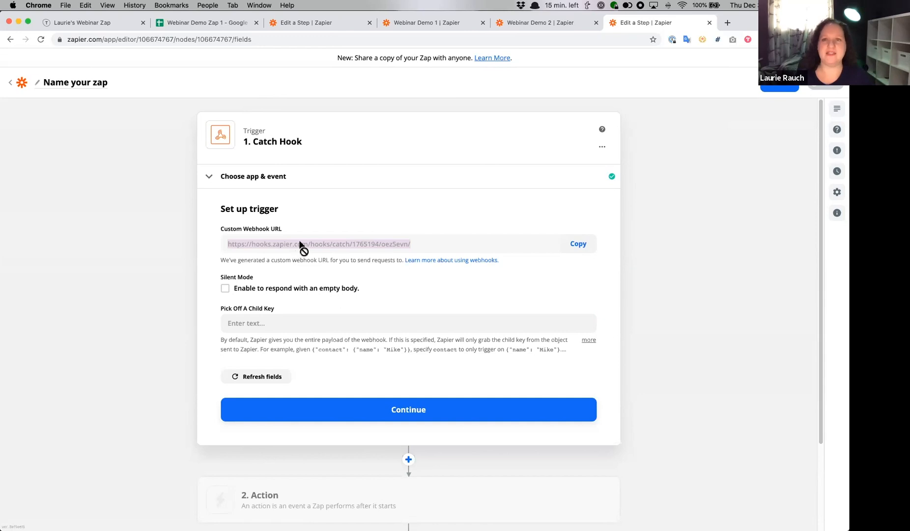
# - Open zapier.com/blog/add-any-app-to-zapier/ in a new browser tab and look over the article's RSS and email sections
pyautogui.click(728, 23)
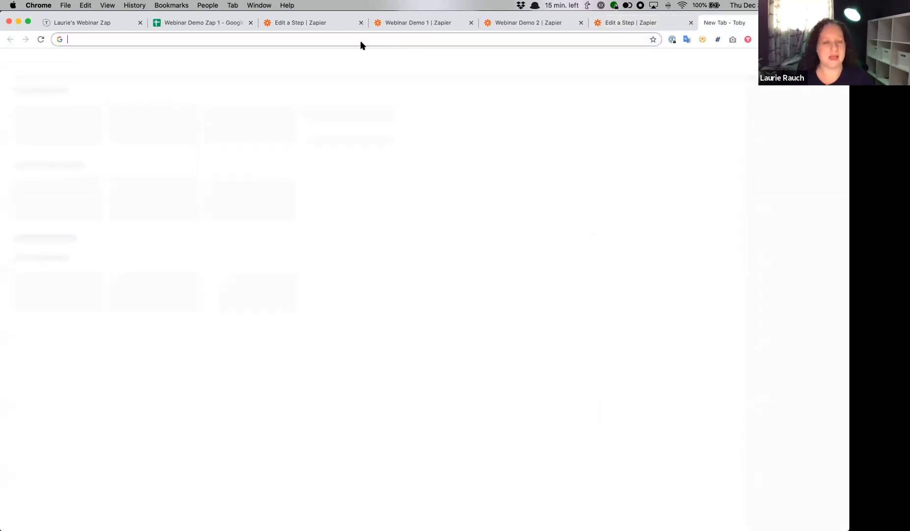
pyautogui.write('zapier.com/blog/')
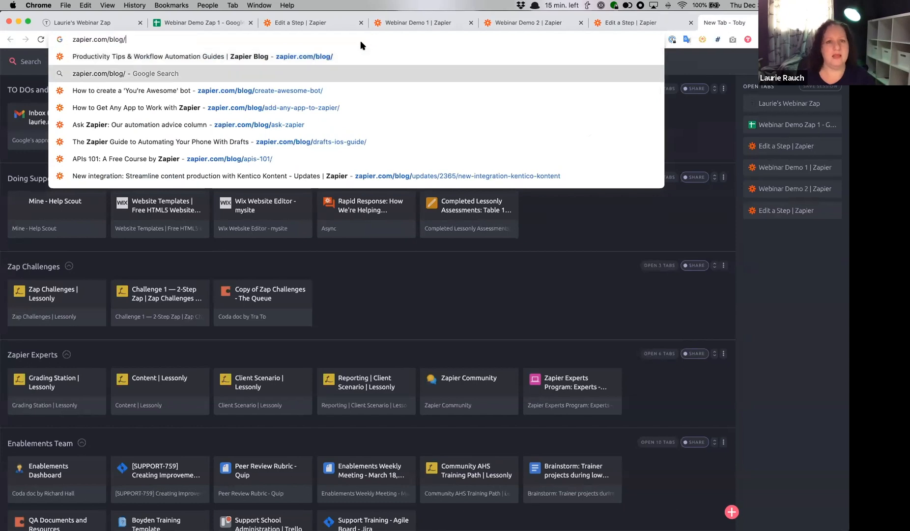
pyautogui.press('Down')
pyautogui.press('Down')
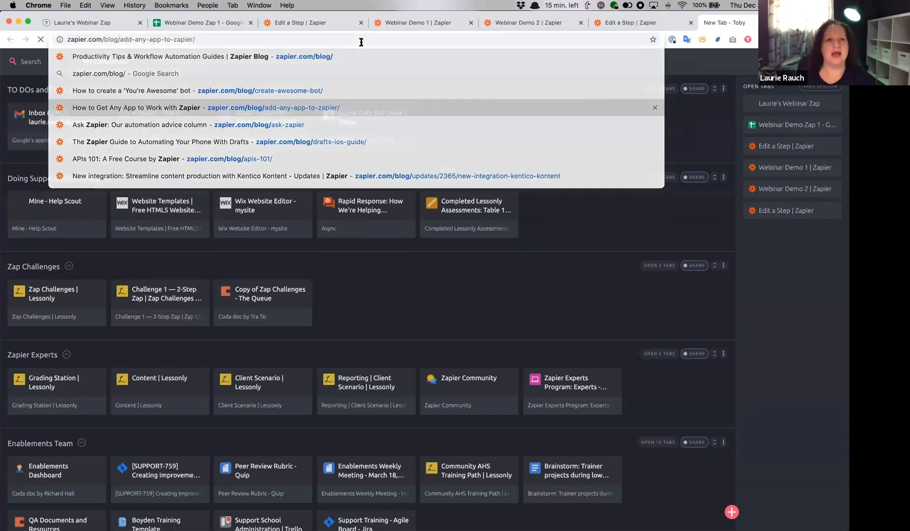
pyautogui.press('Return')
pyautogui.click(316, 41)
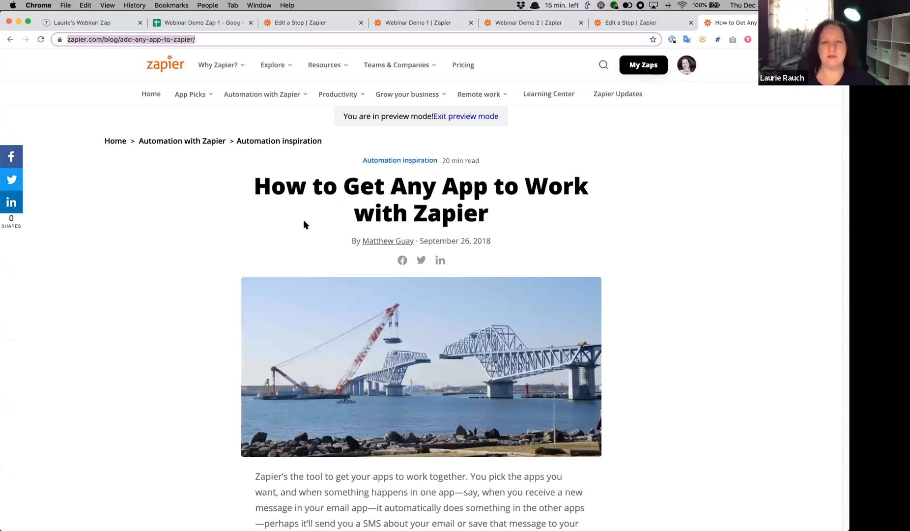
pyautogui.scroll(-10, 305, 224)
pyautogui.scroll(-10, 304, 224)
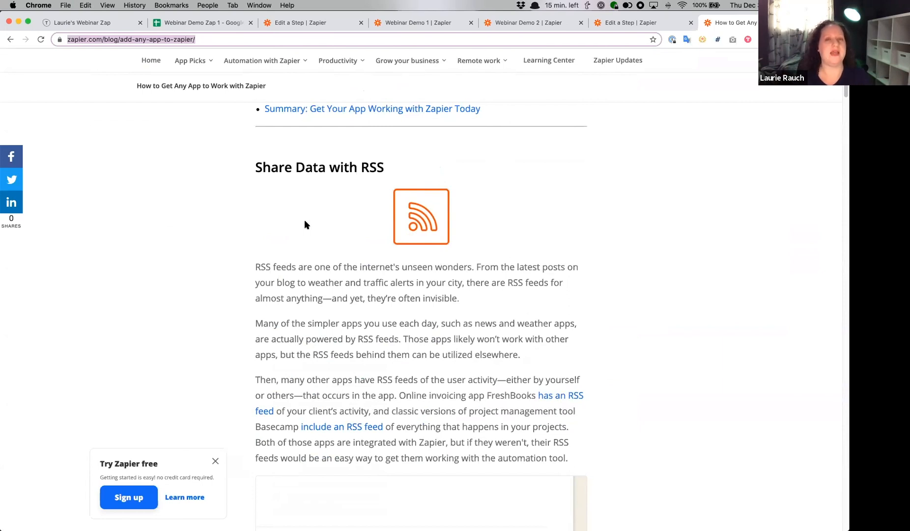
pyautogui.scroll(-12, 304, 224)
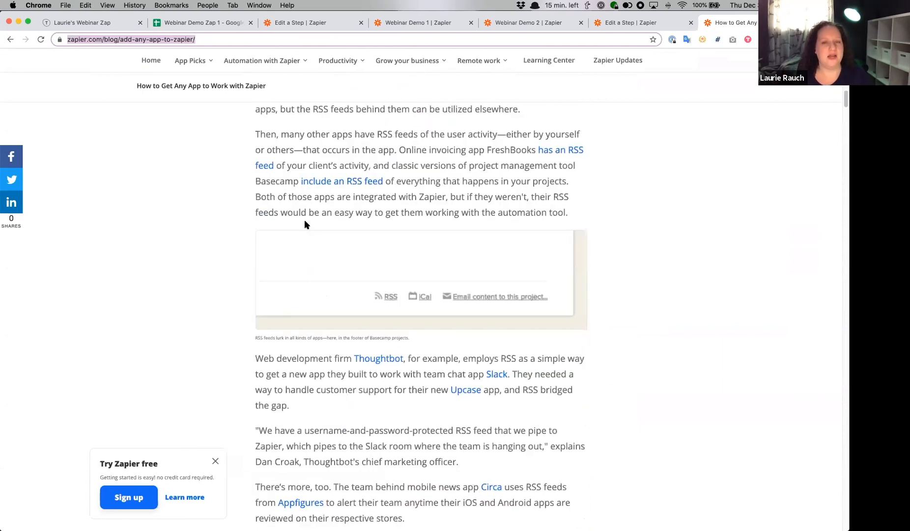
pyautogui.scroll(-10, 305, 221)
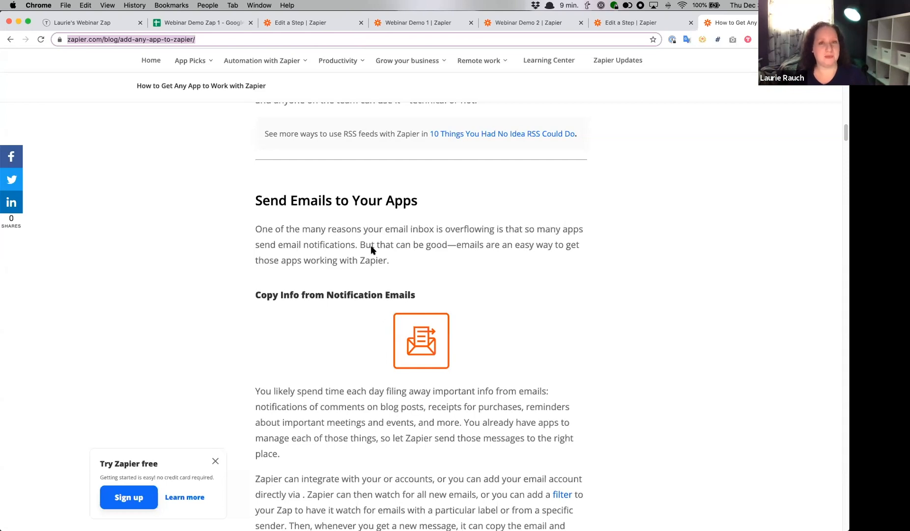
pyautogui.scroll(3, 372, 248)
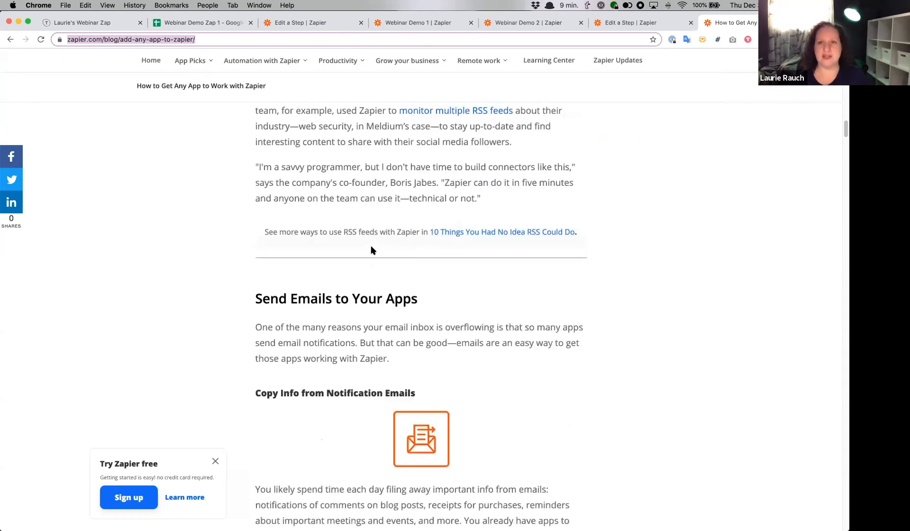
# - Open zapier.com/experts in a new browser tab and look over the expert filters and the Zapier Partner Directory
pyautogui.hotkey('ctrl', 't')
pyautogui.write('zapier')
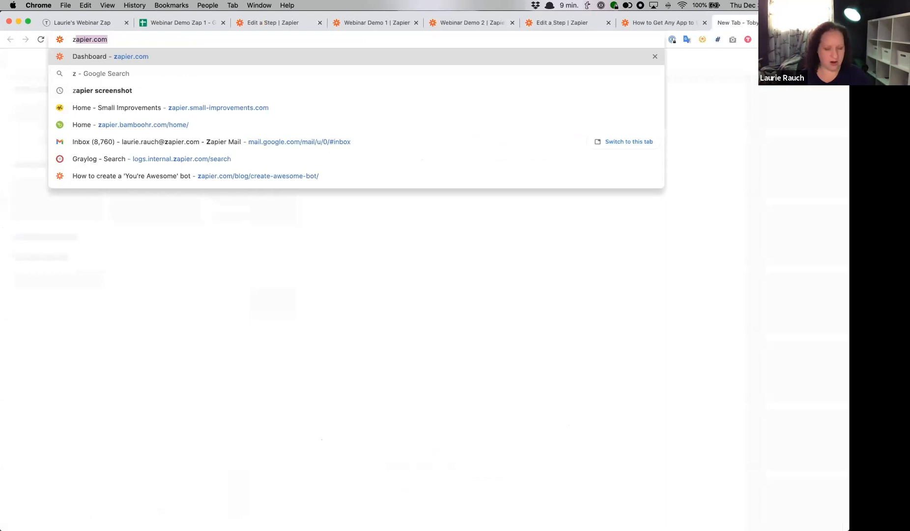
pyautogui.write('.com/expe')
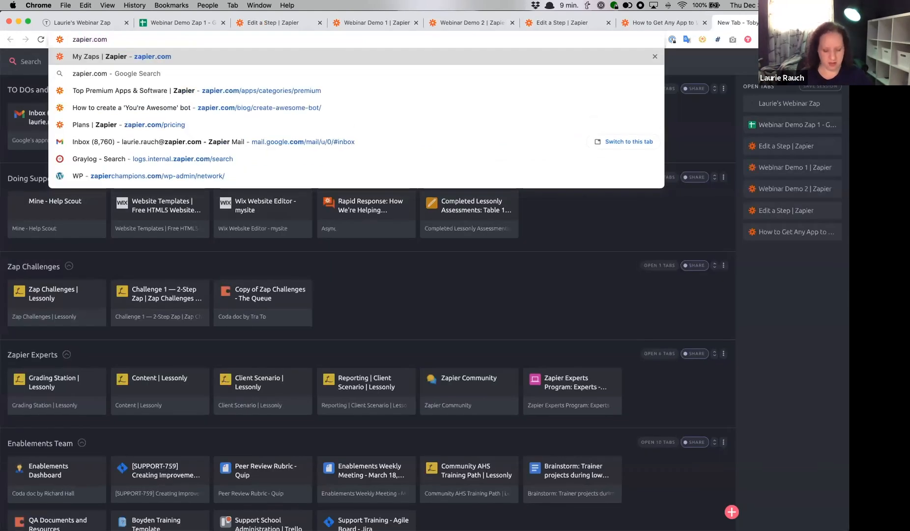
pyautogui.write('s')
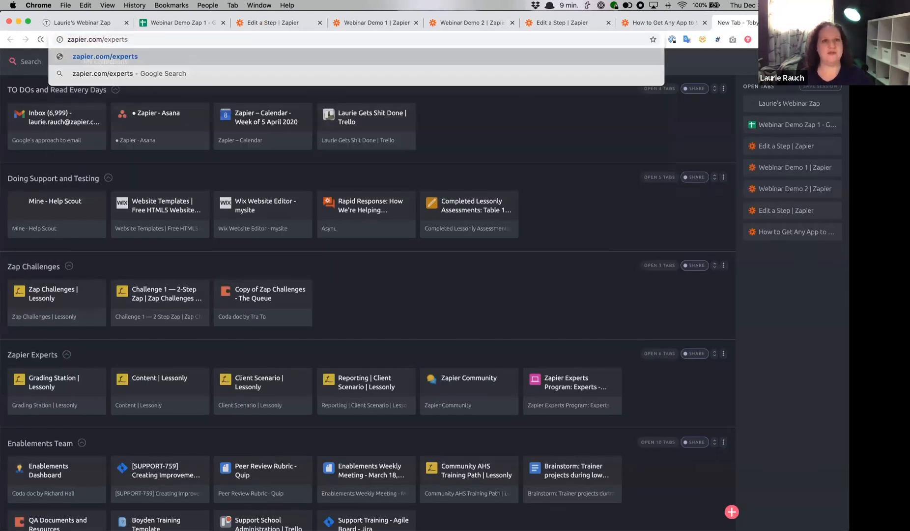
pyautogui.press('Return')
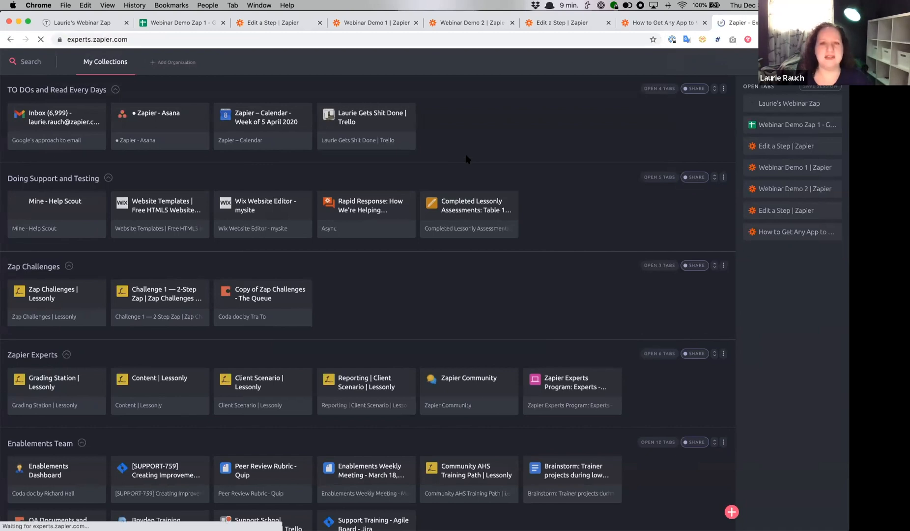
pyautogui.scroll(-3, 483, 150)
pyautogui.scroll(-1, 483, 150)
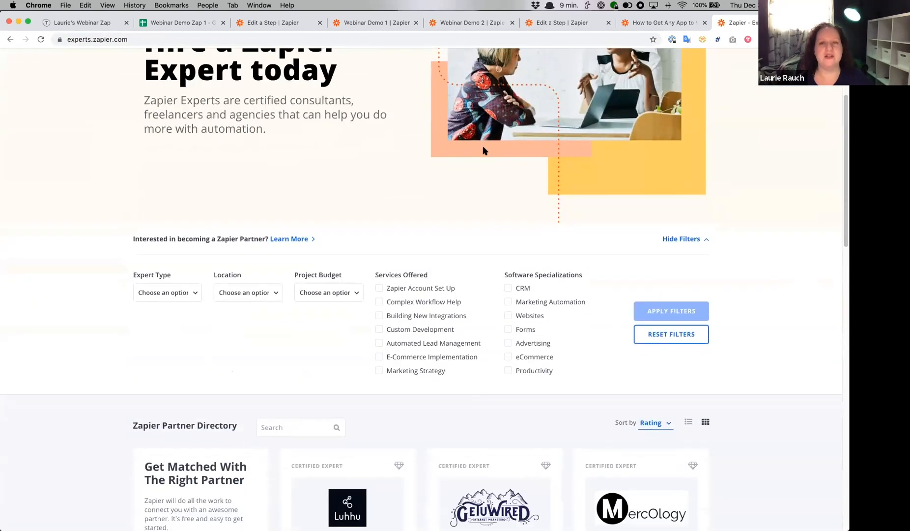
pyautogui.scroll(-5, 483, 150)
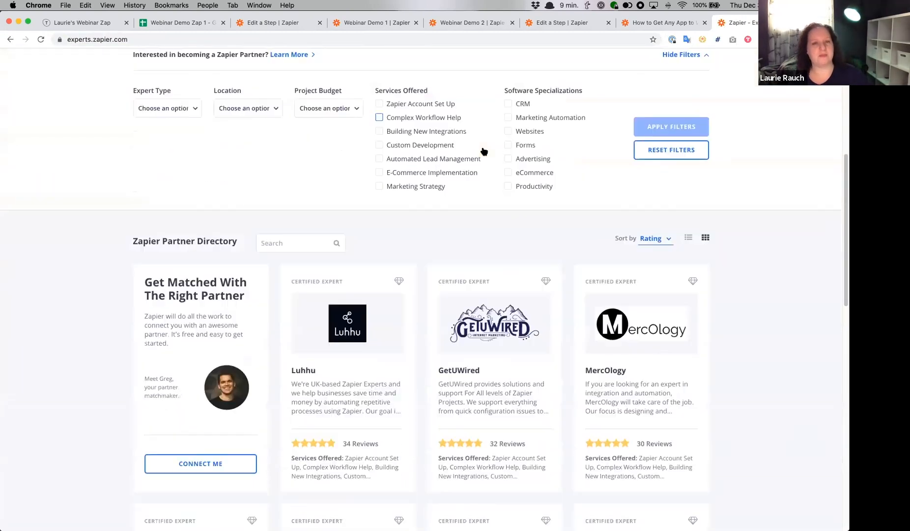
pyautogui.scroll(-3, 483, 151)
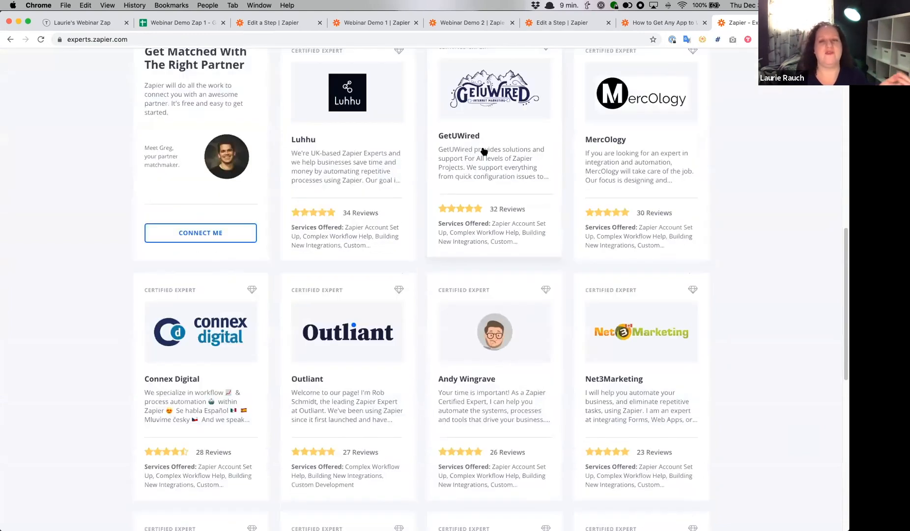